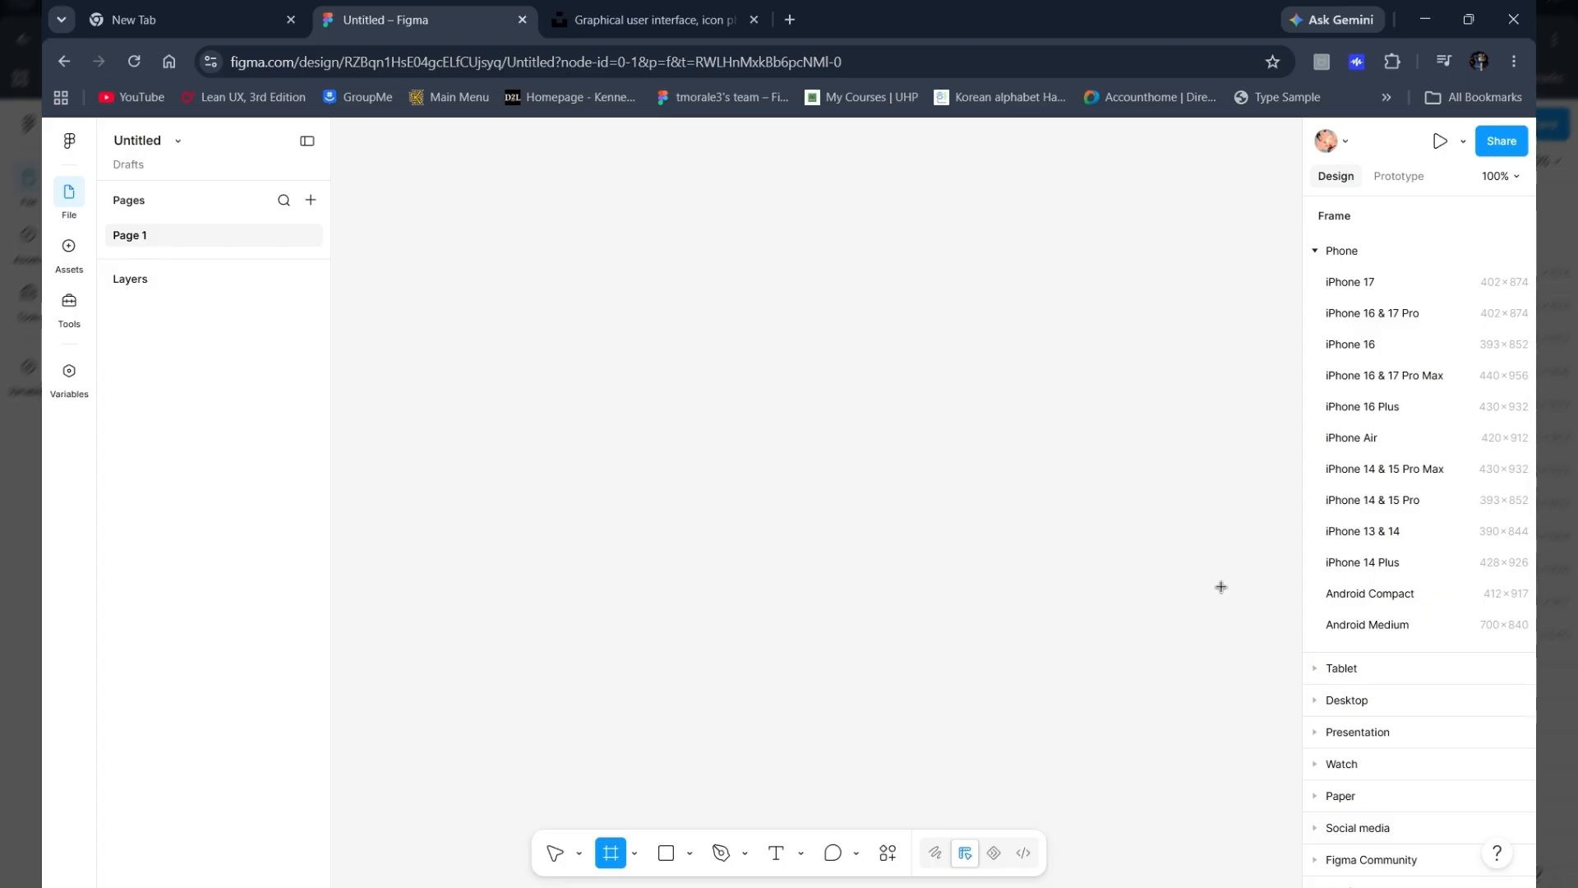
Step: Create an iPhone 17 frame and add a 10 px grid layout guide to it
click(1370, 289)
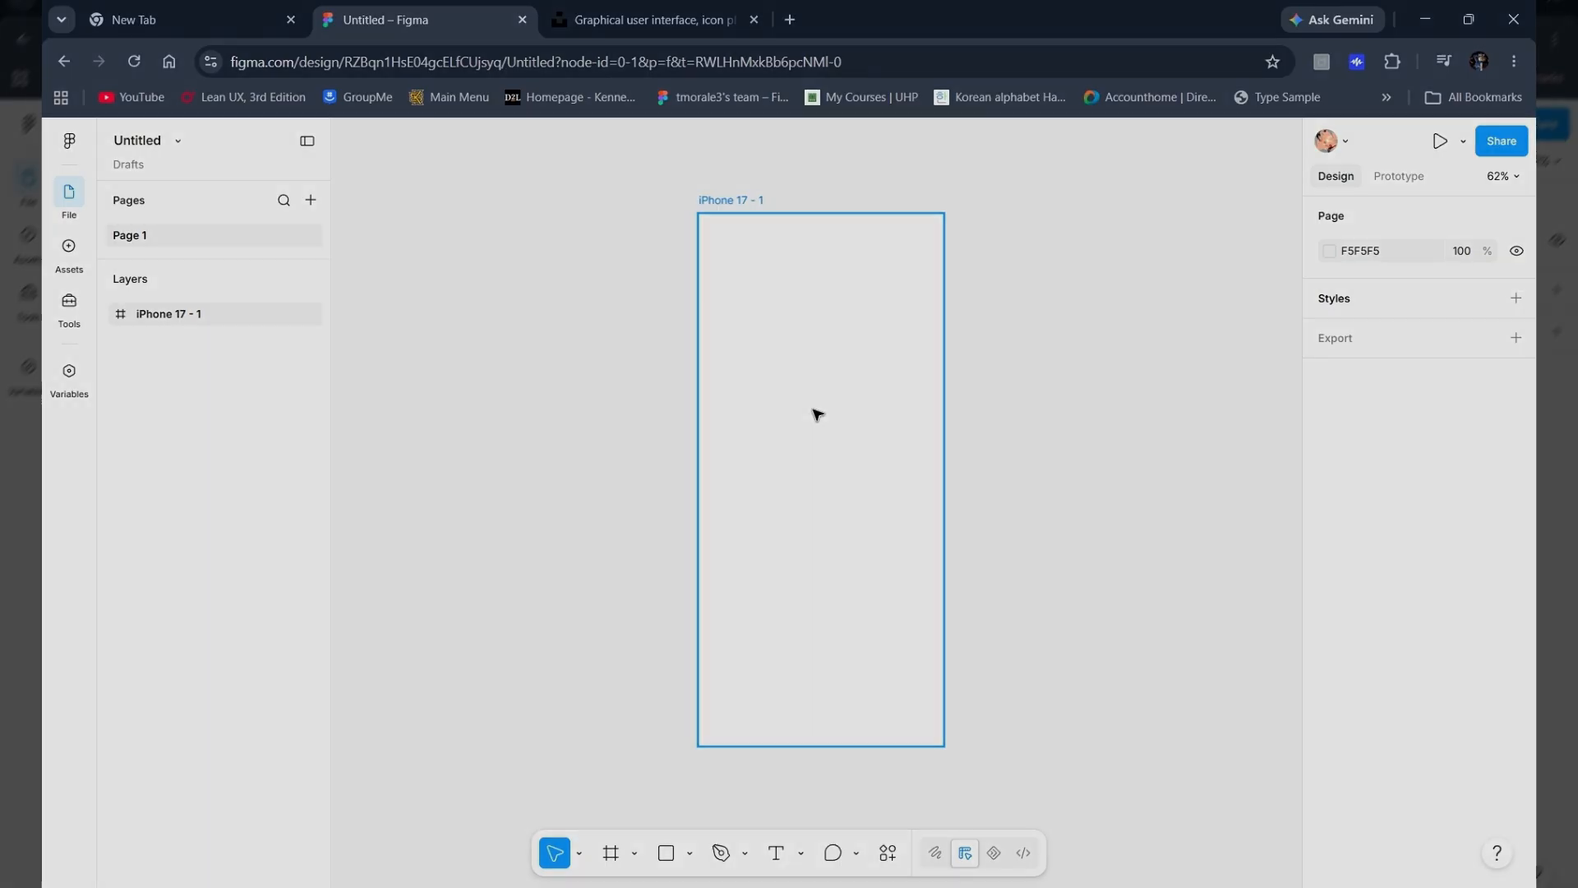
click(818, 414)
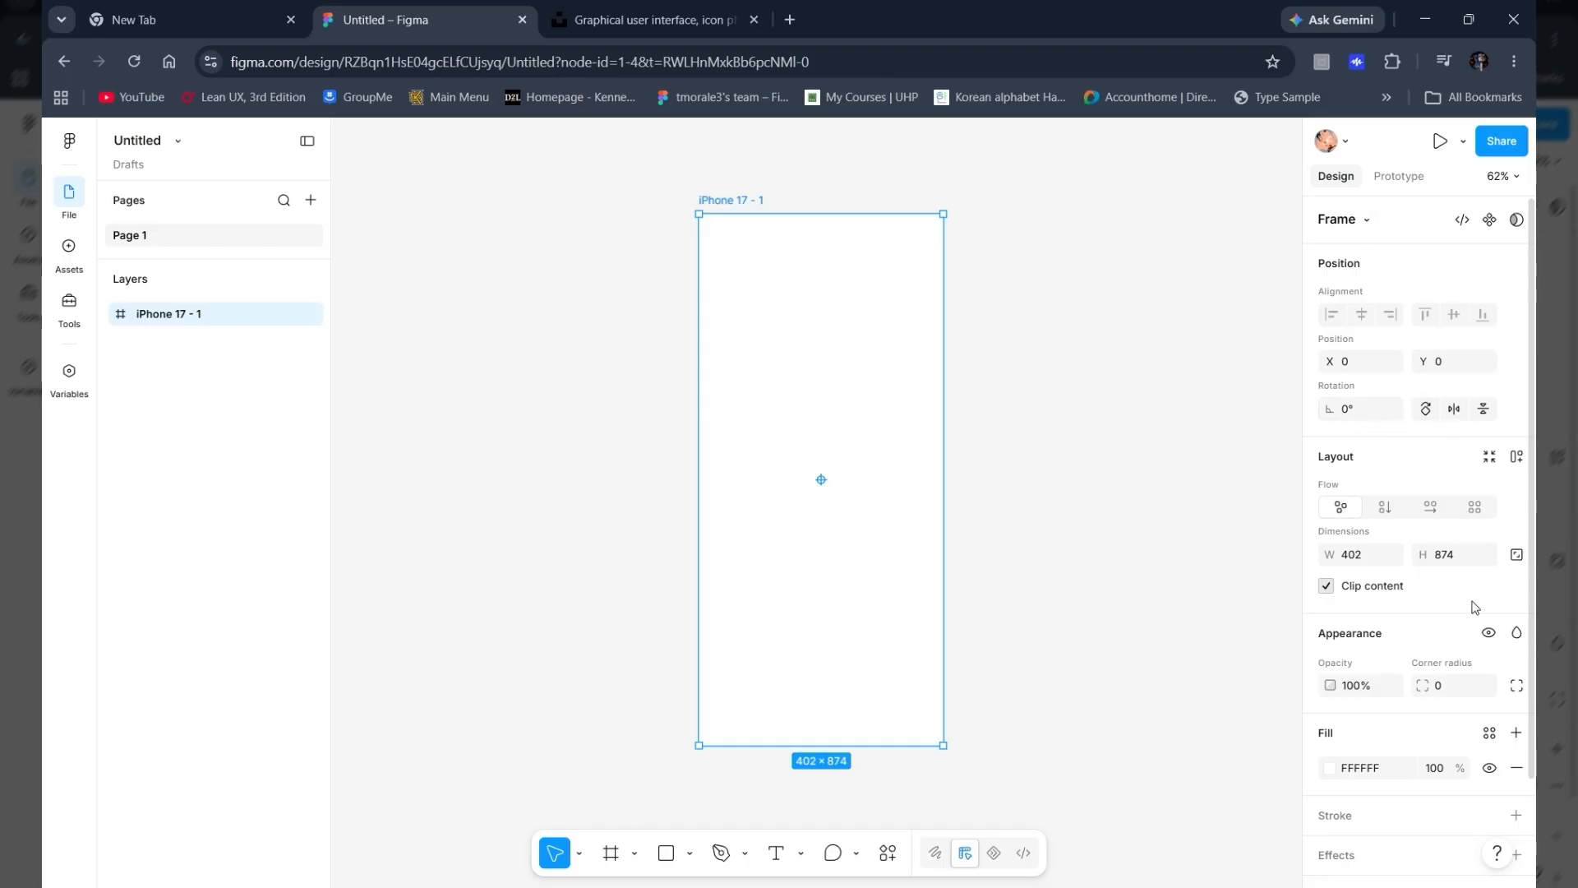
scroll(1479, 658, down, 1)
scroll(1479, 674, down, 1)
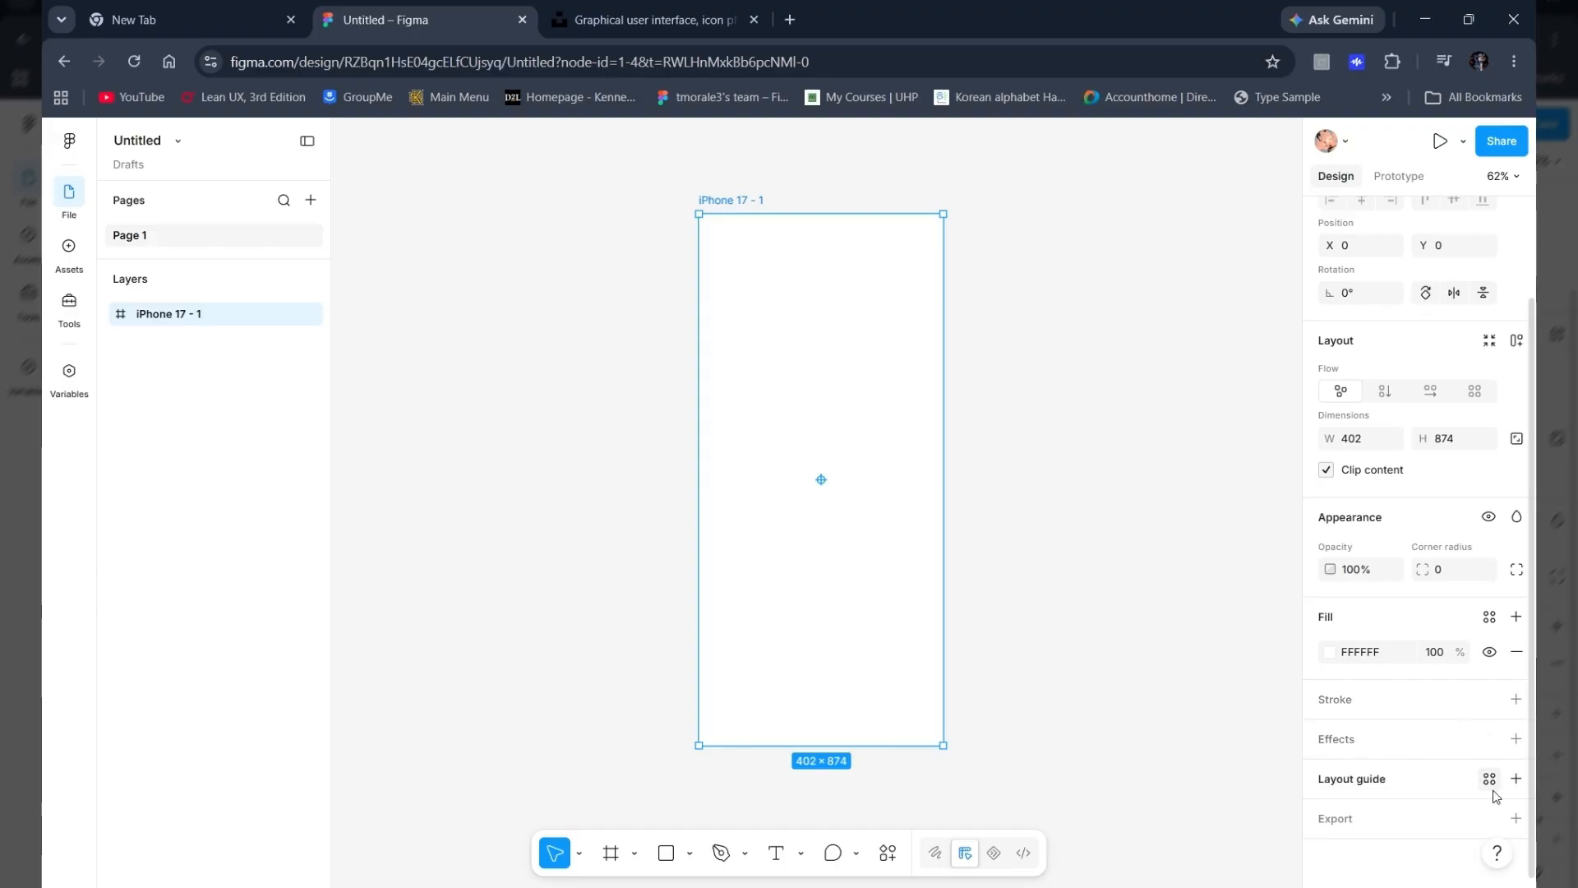
click(1517, 781)
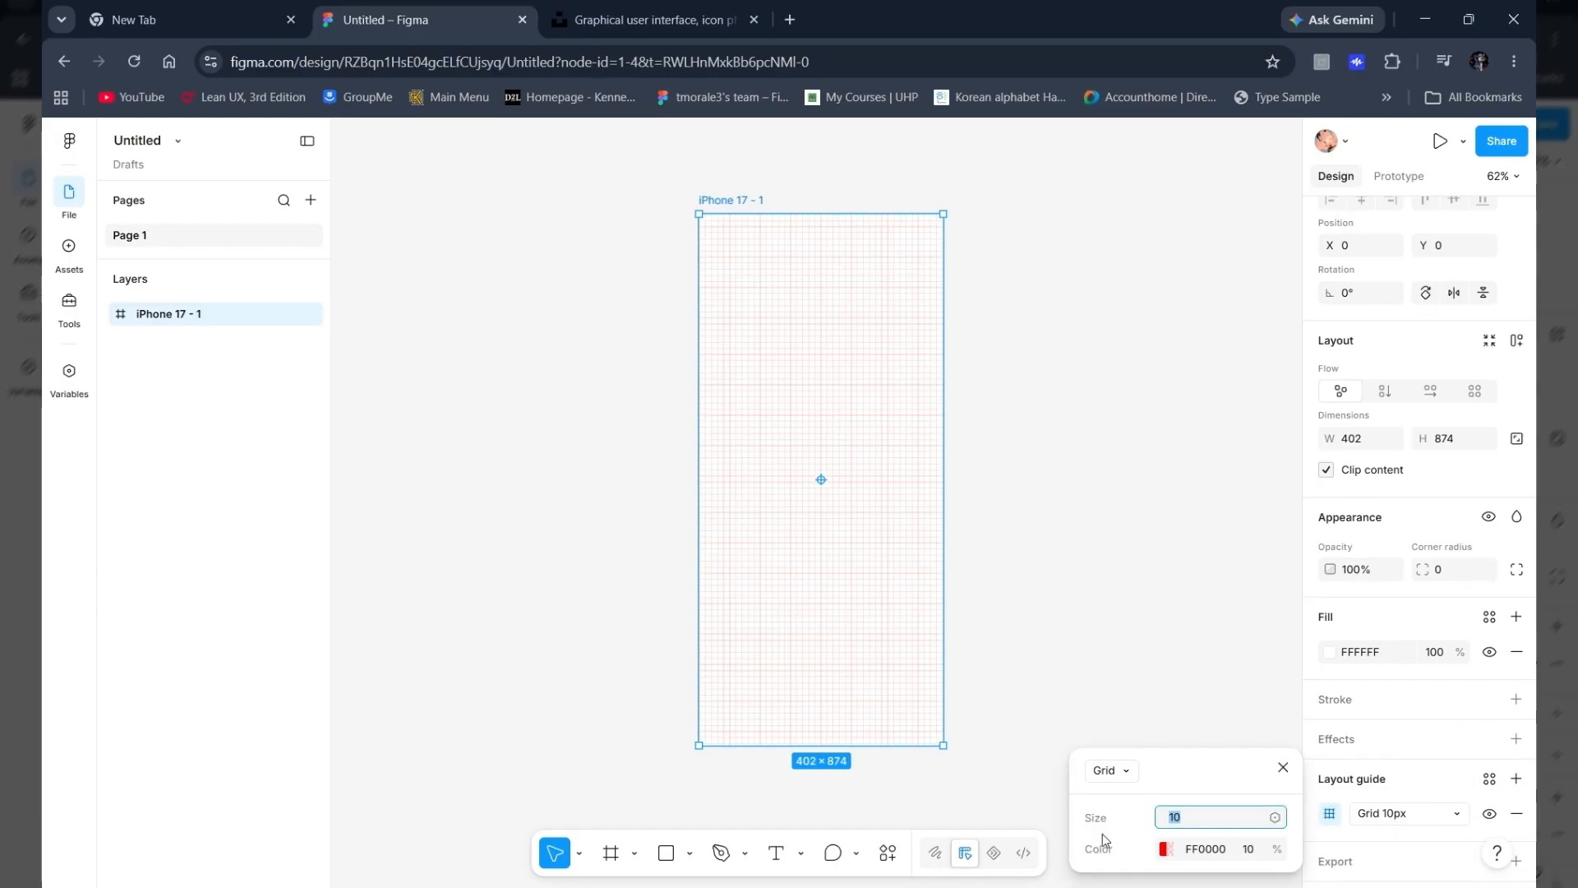
click(1074, 433)
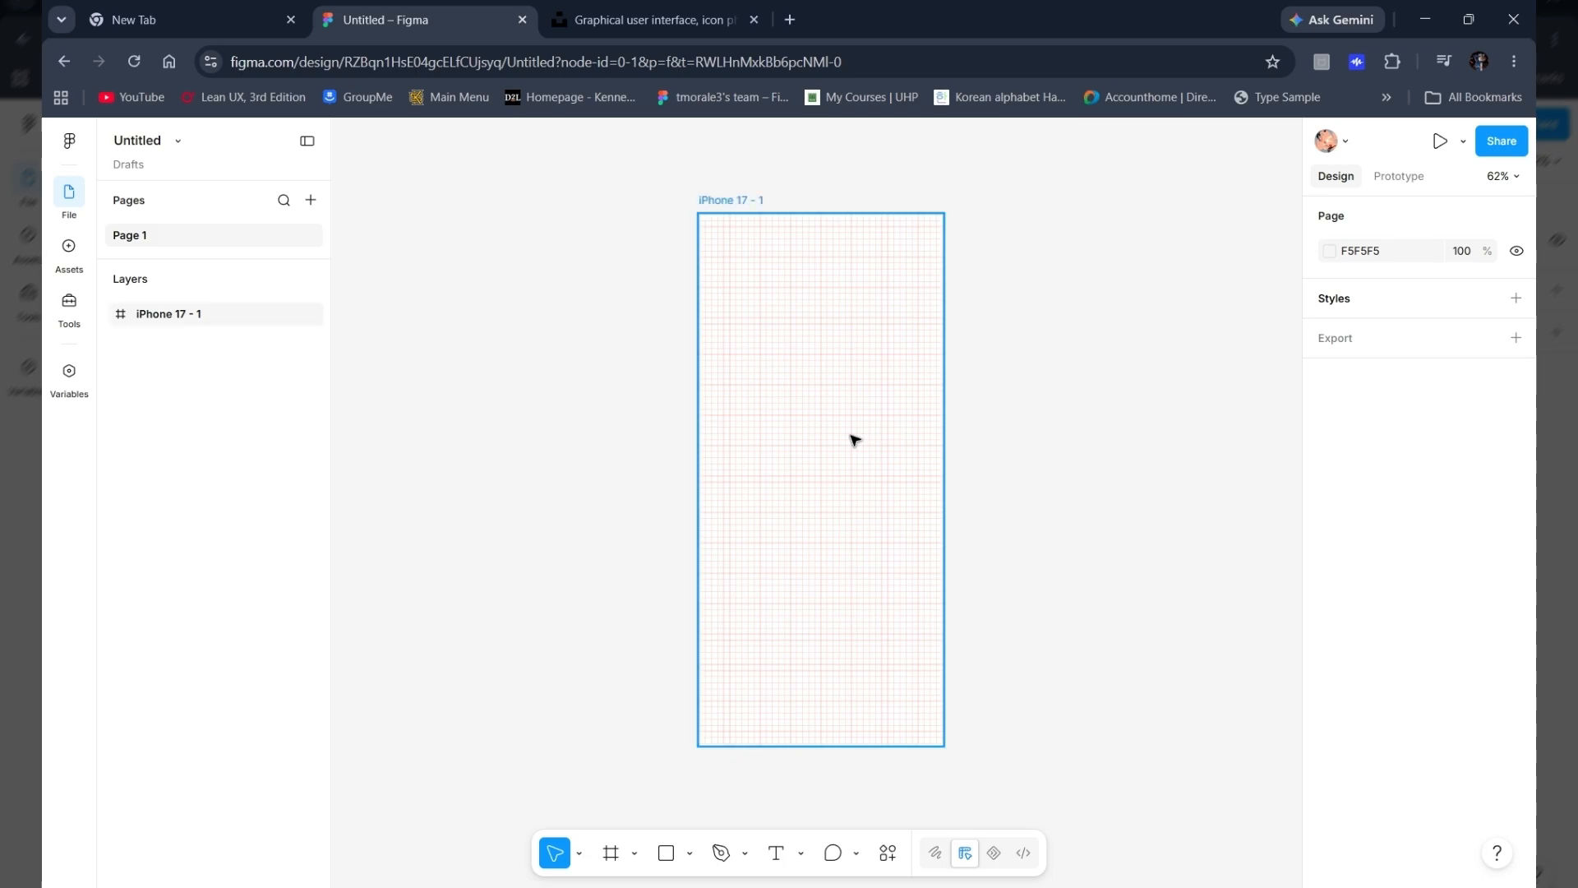
Step: Change the iPhone 17 frame's fill to light grey F1F1F1
click(741, 427)
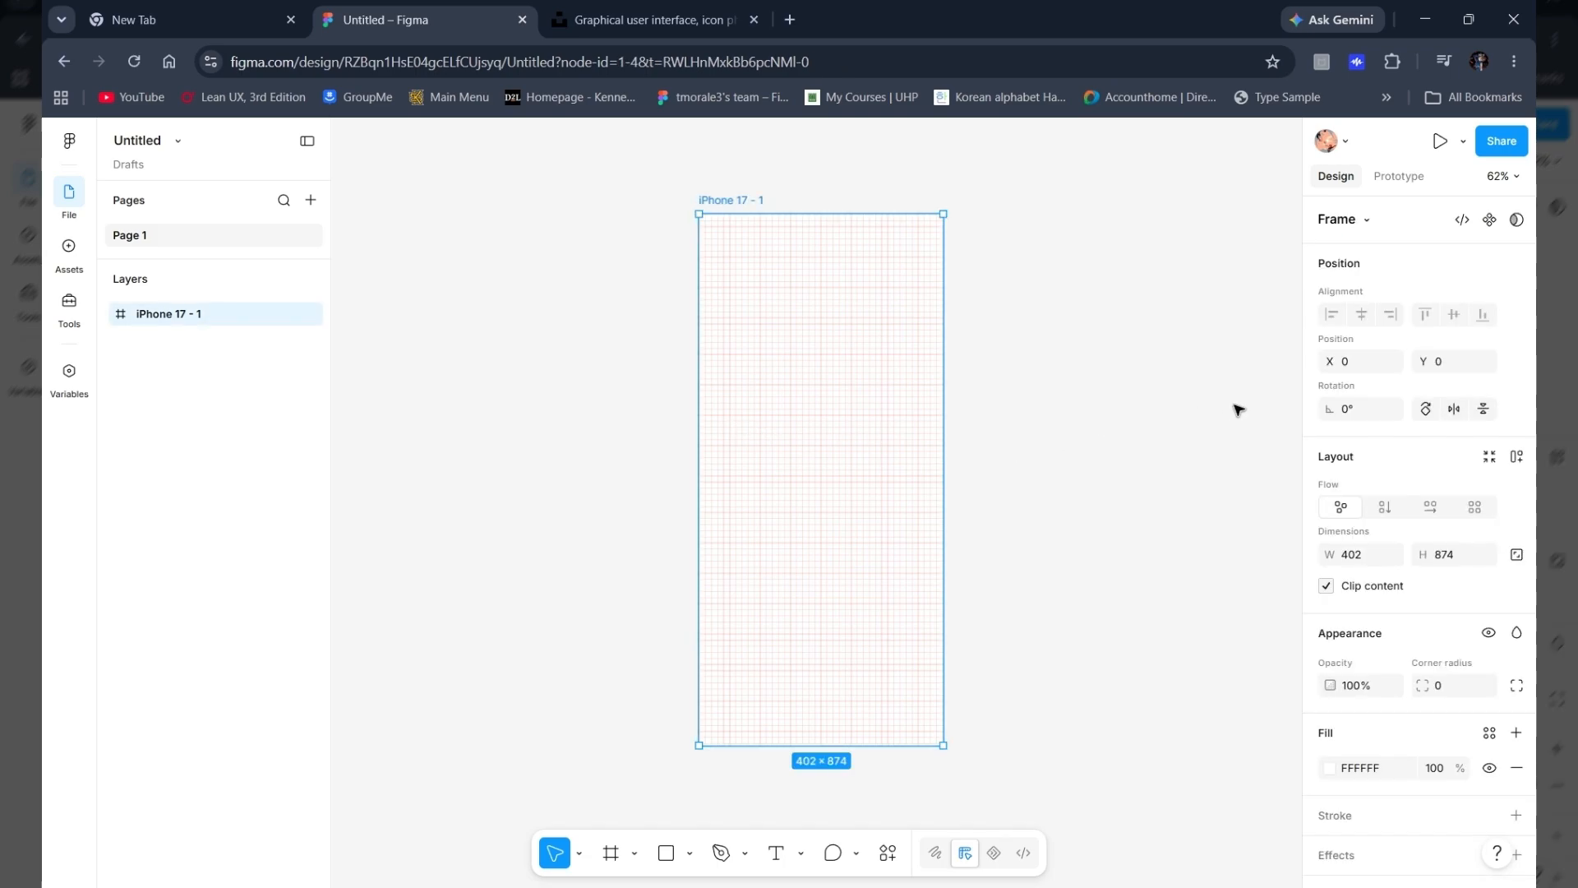
click(1330, 771)
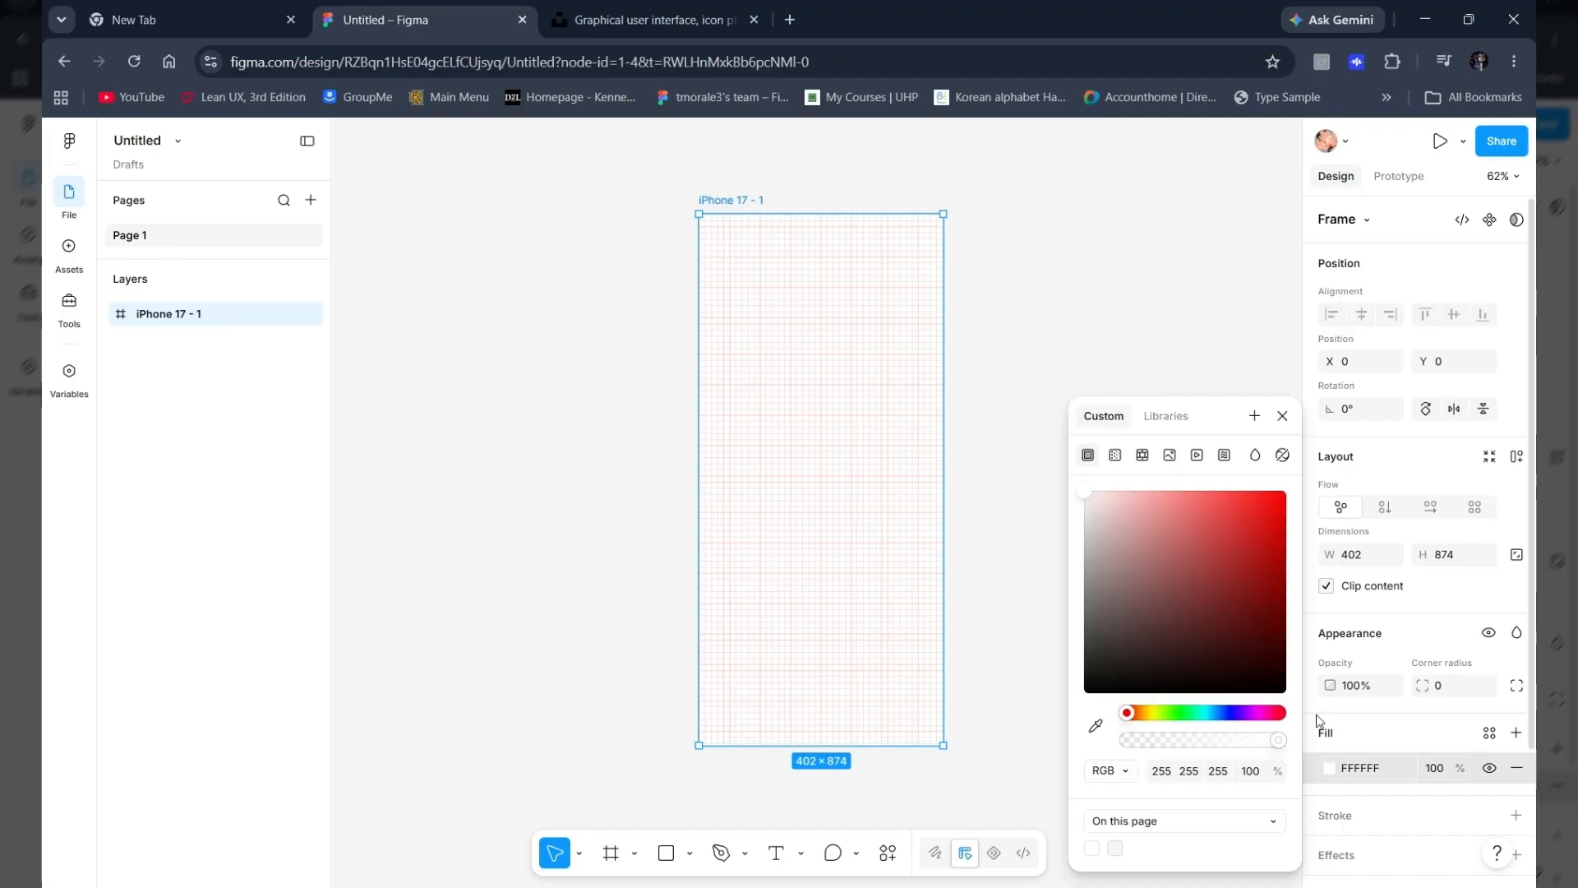
drag(1082, 492, 1066, 510)
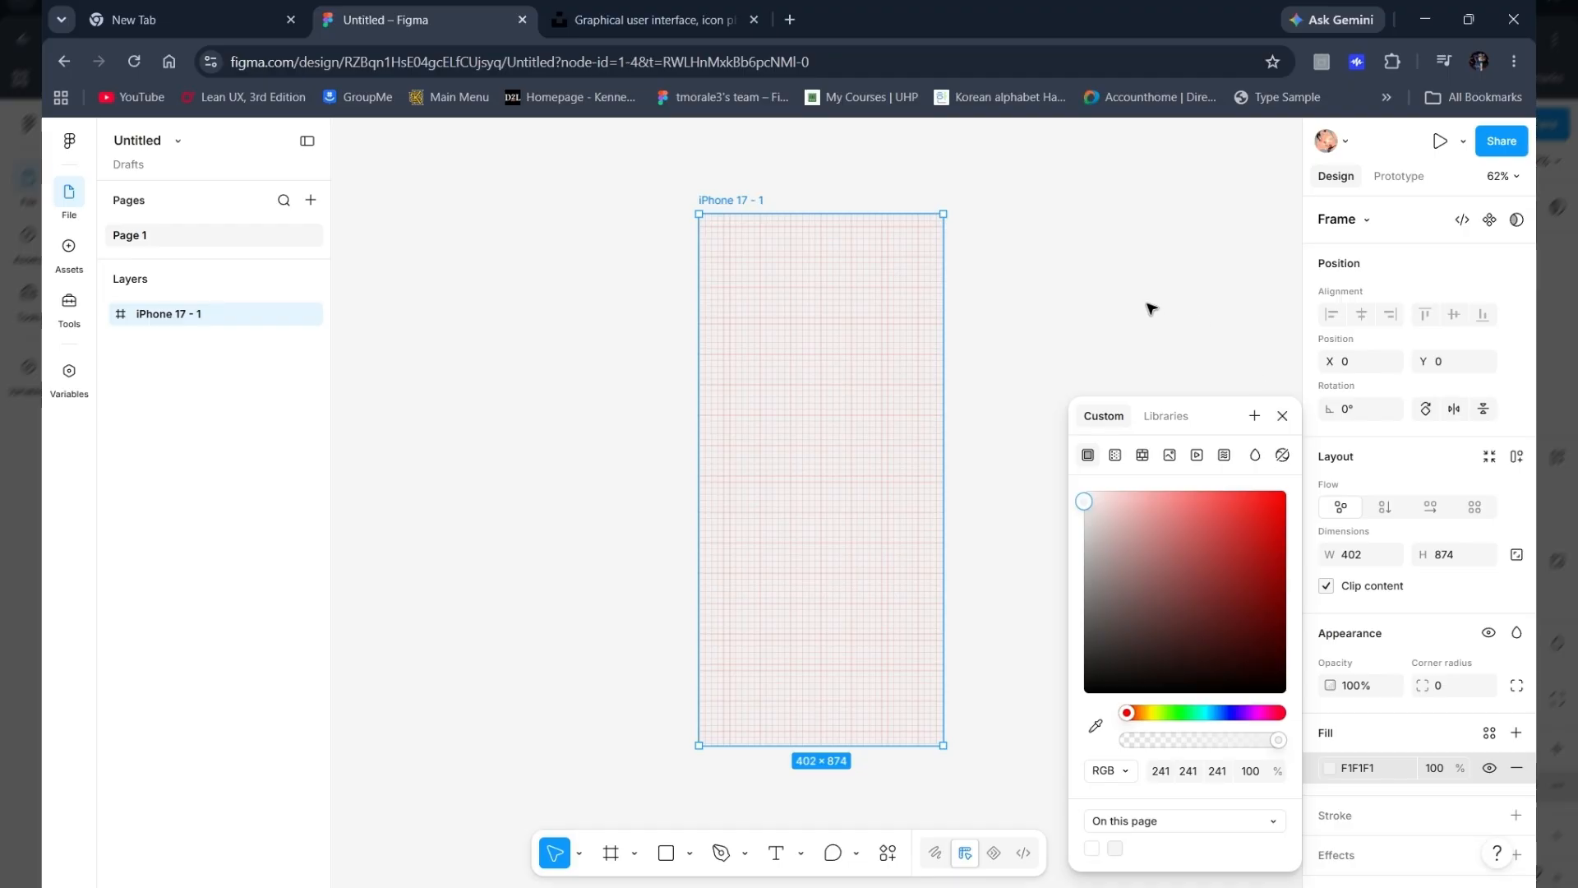
click(1135, 328)
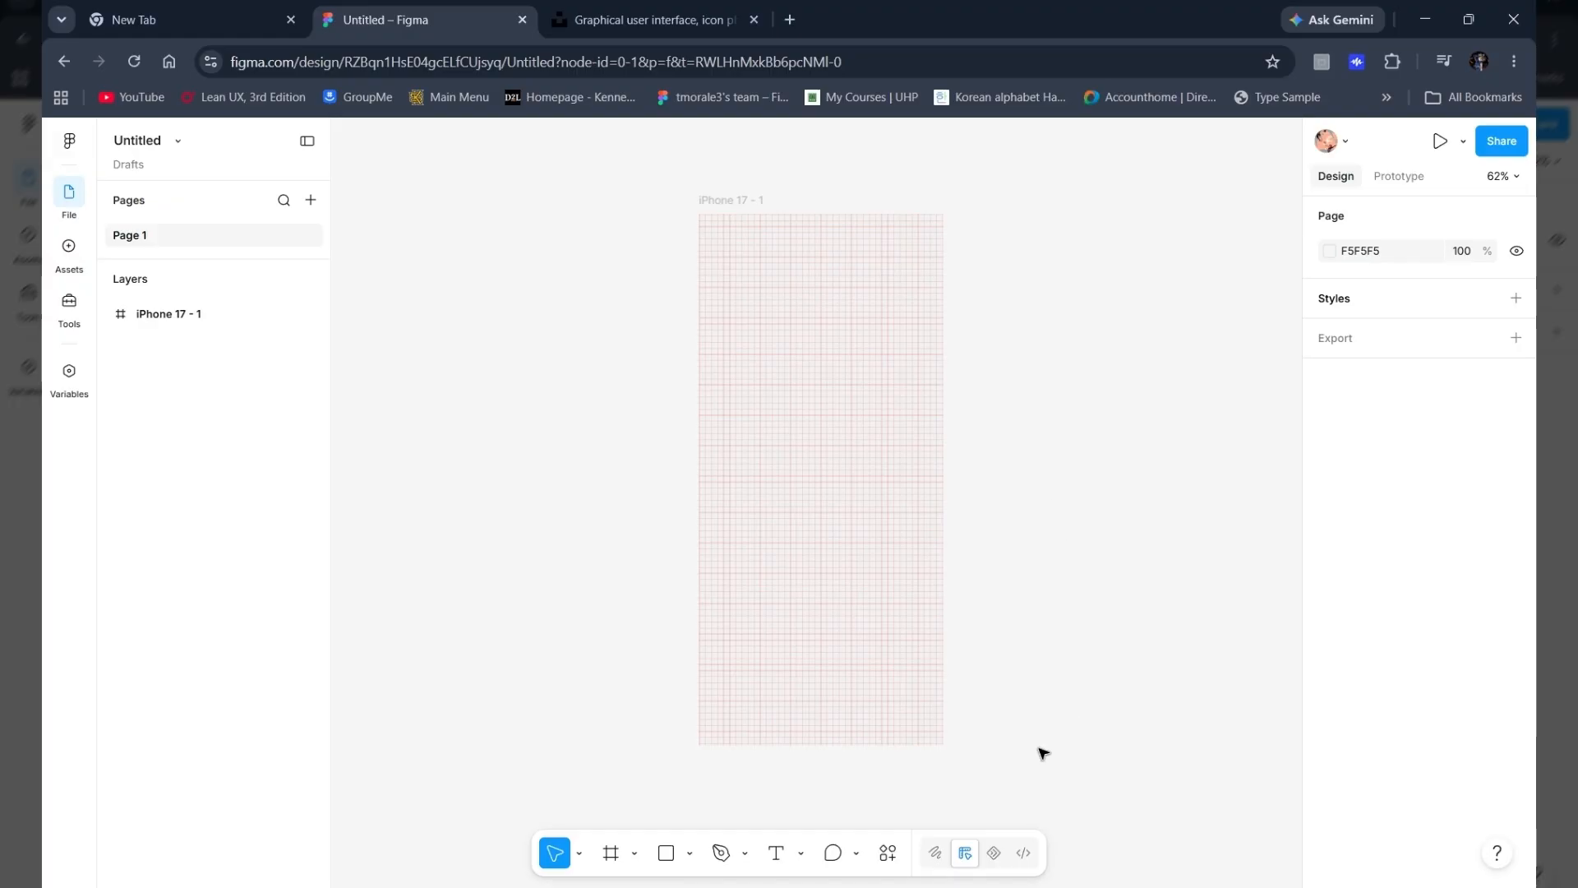
Step: Add the text "Login" in the upper part of the iPhone frame
click(778, 855)
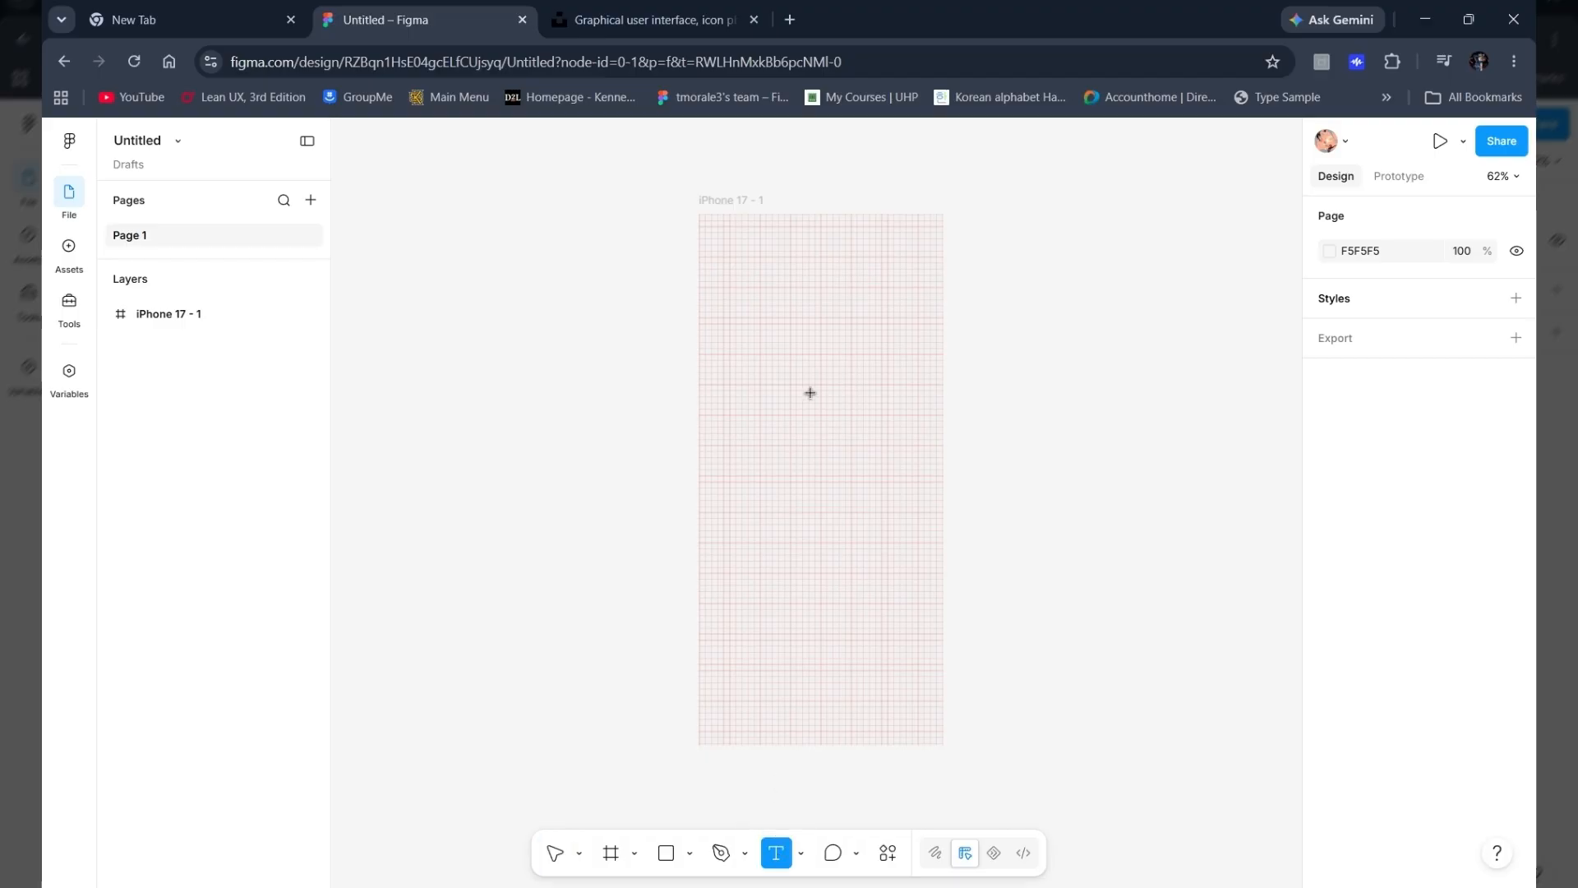
click(796, 367)
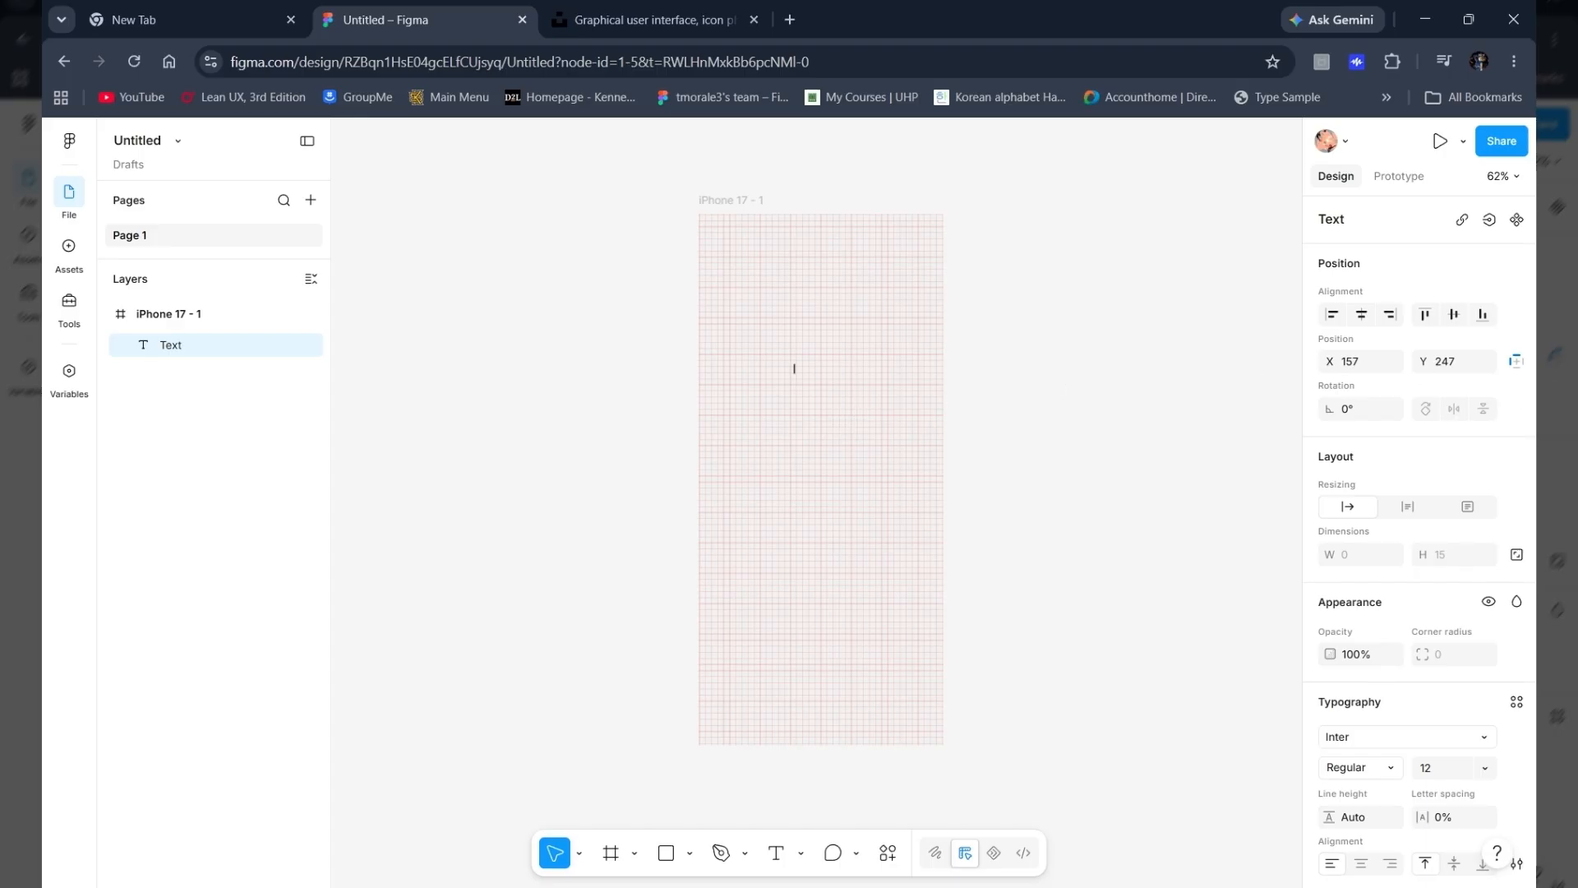
text(Login)
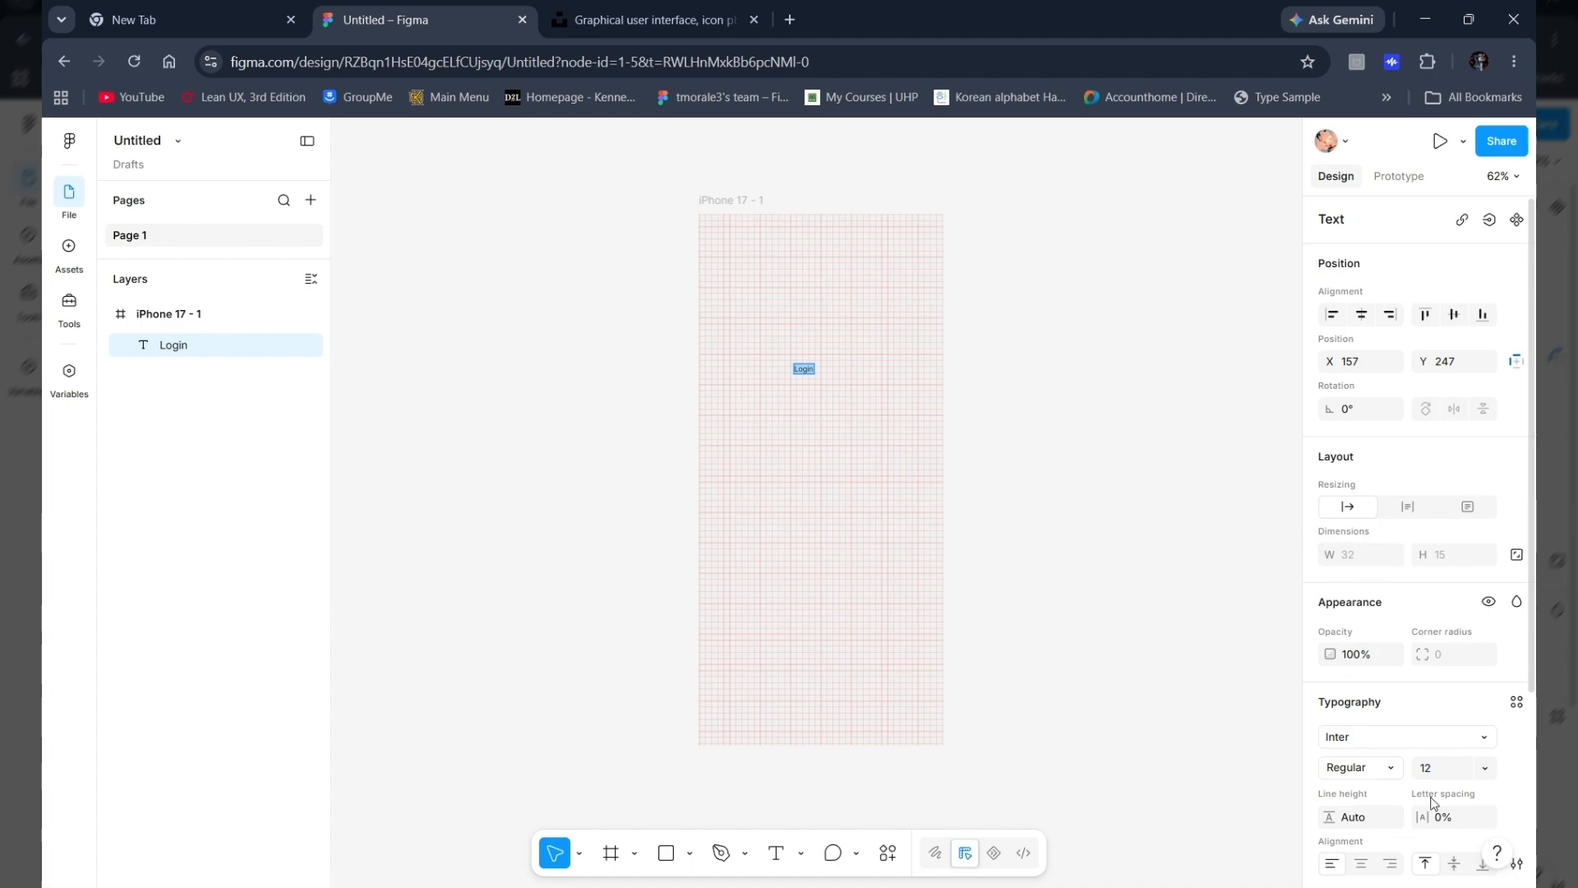
Step: Set the Login text to font size 32 and Semi Bold weight
click(1485, 767)
click(1465, 688)
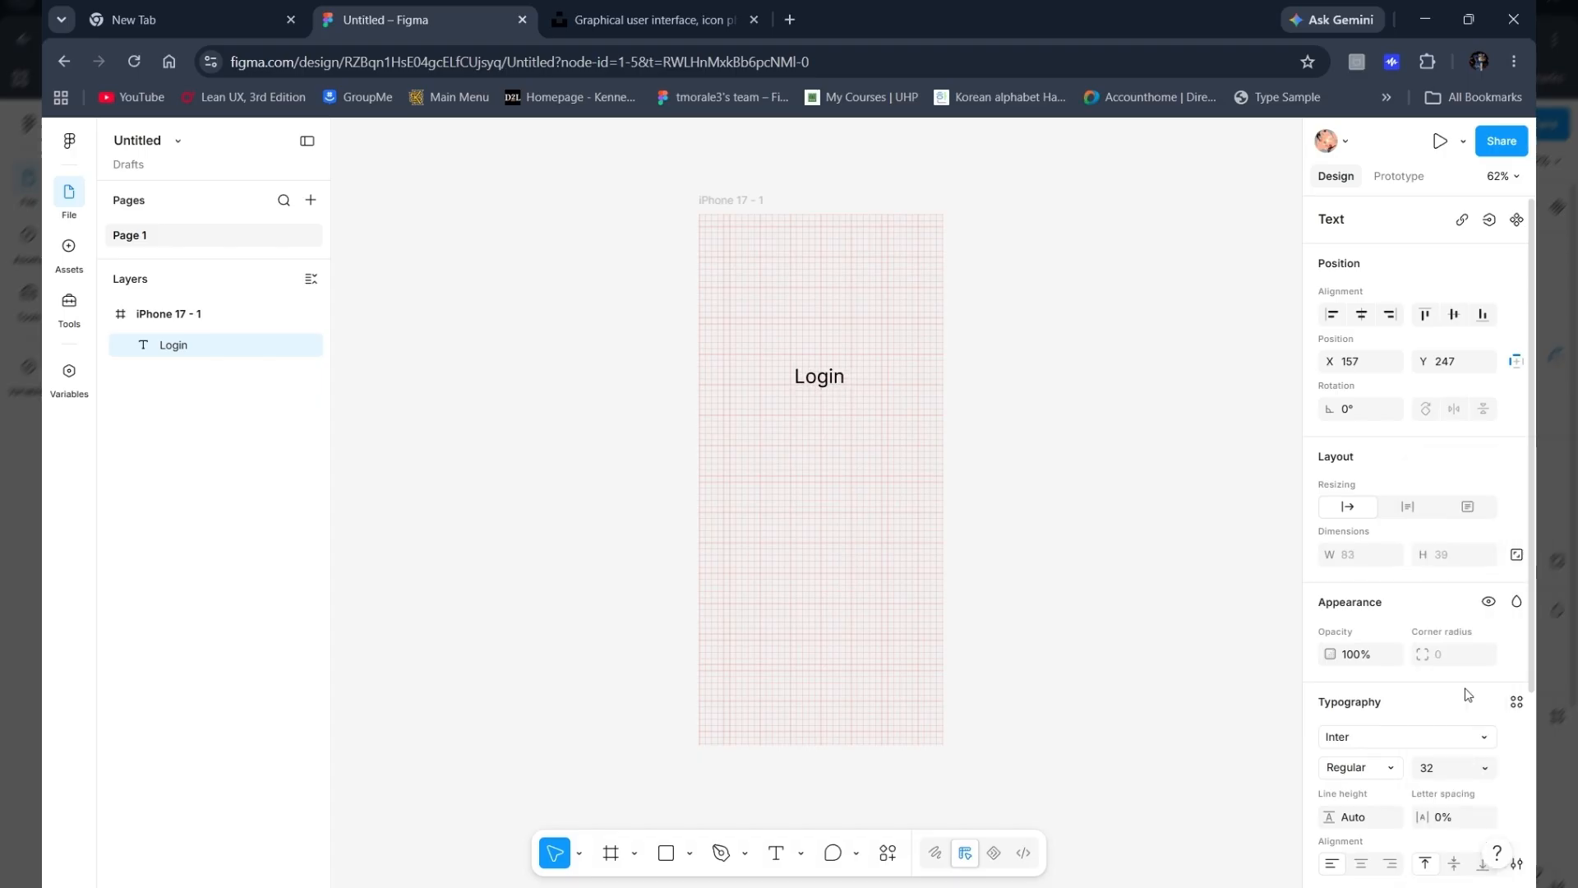
key(Return)
click(1364, 773)
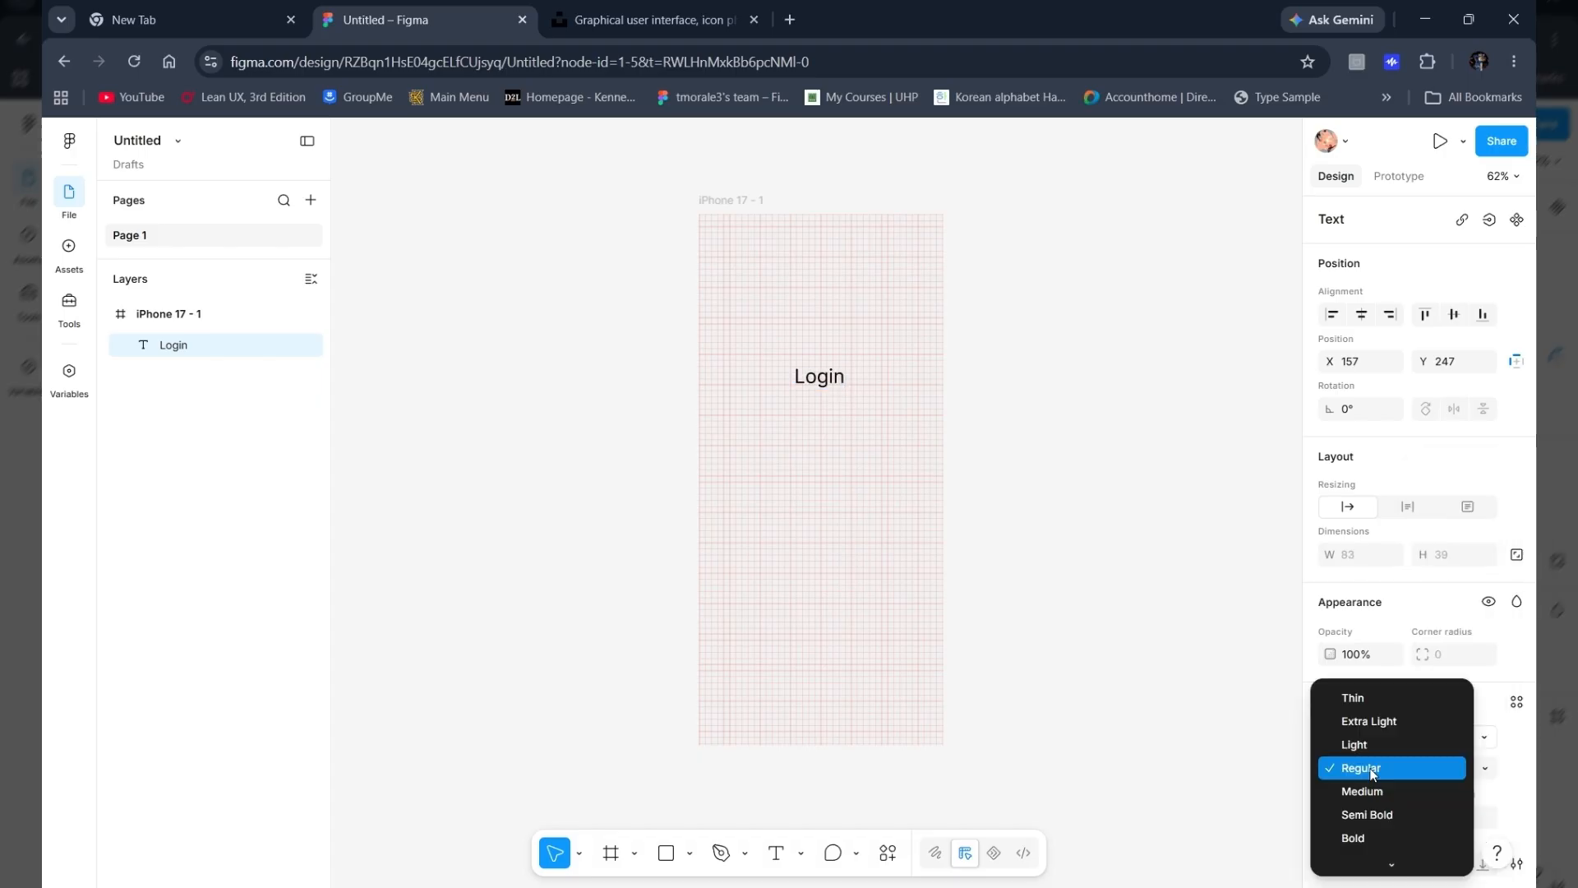
click(1372, 815)
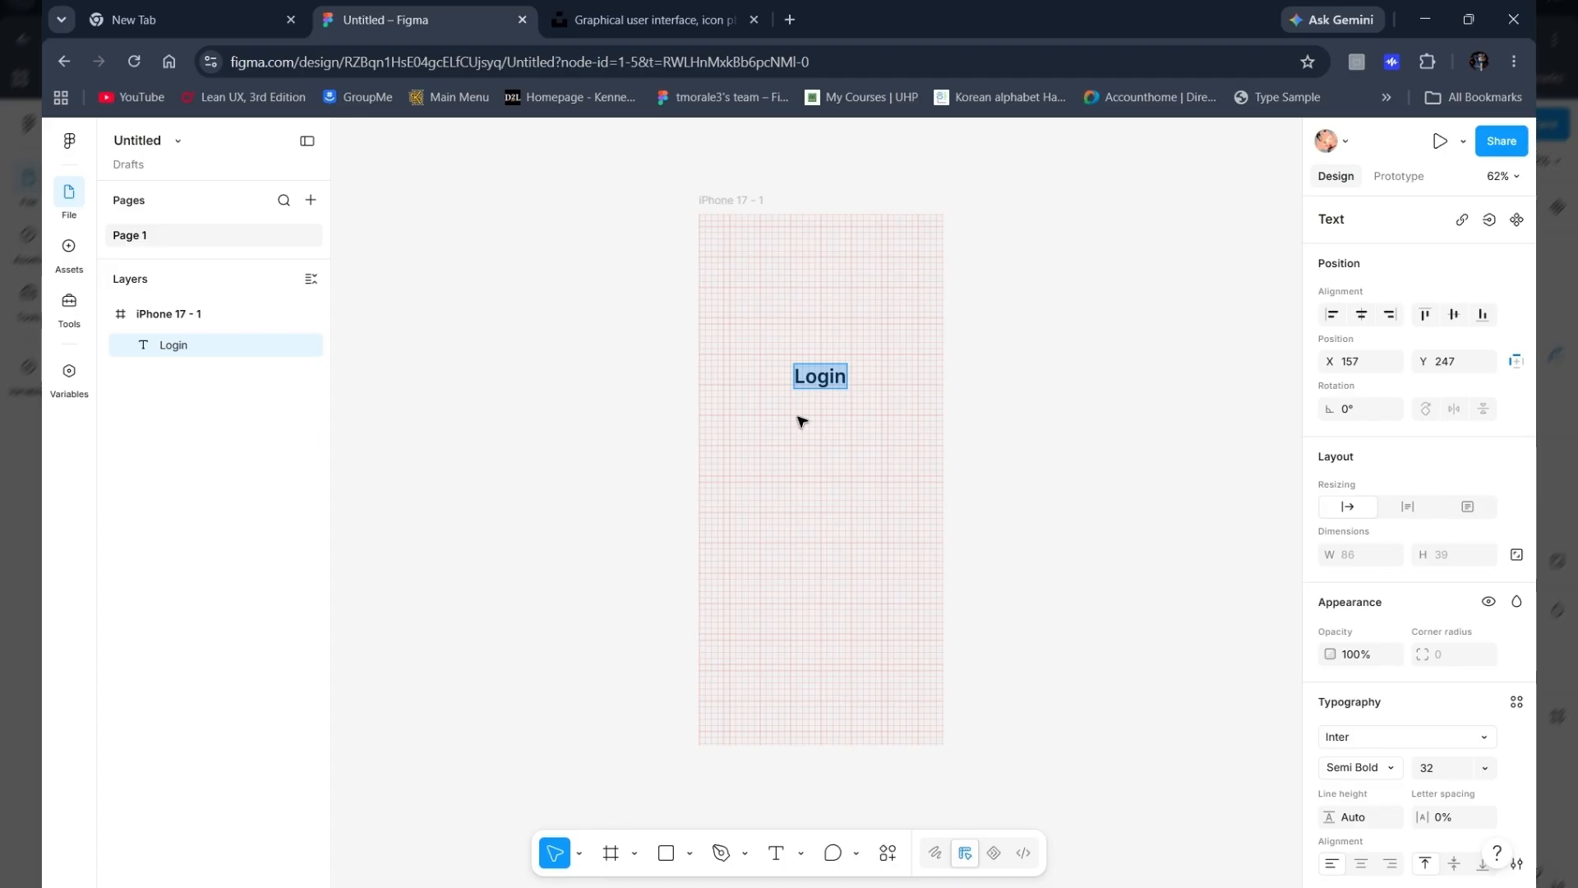
click(823, 383)
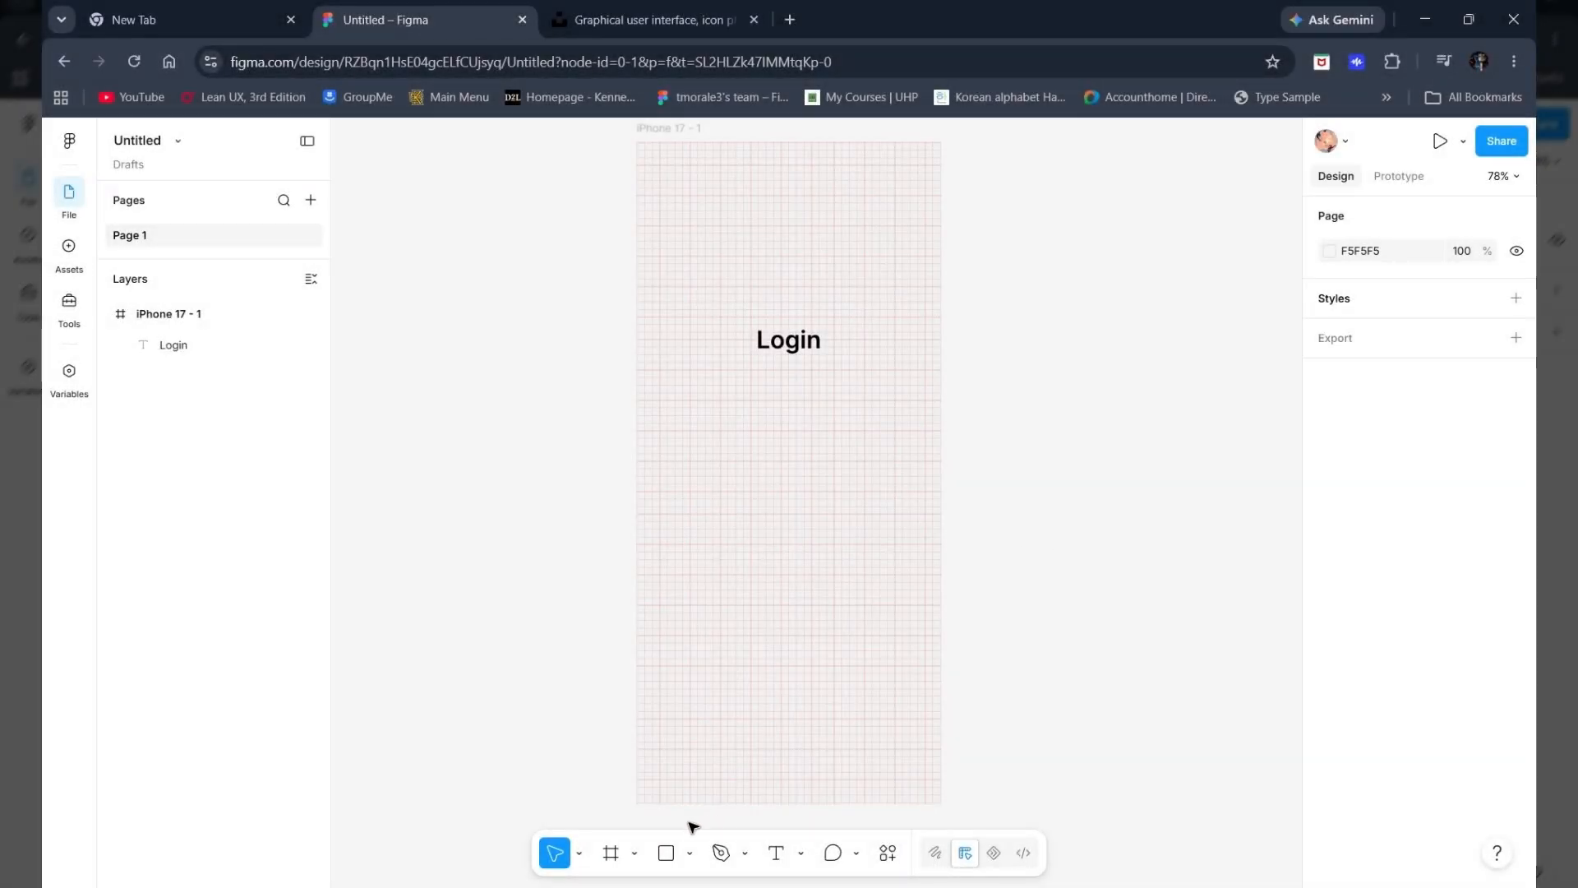
Step: Draw a rectangle below the Login heading and set its size to 300 × 48
click(665, 854)
drag(690, 423, 888, 453)
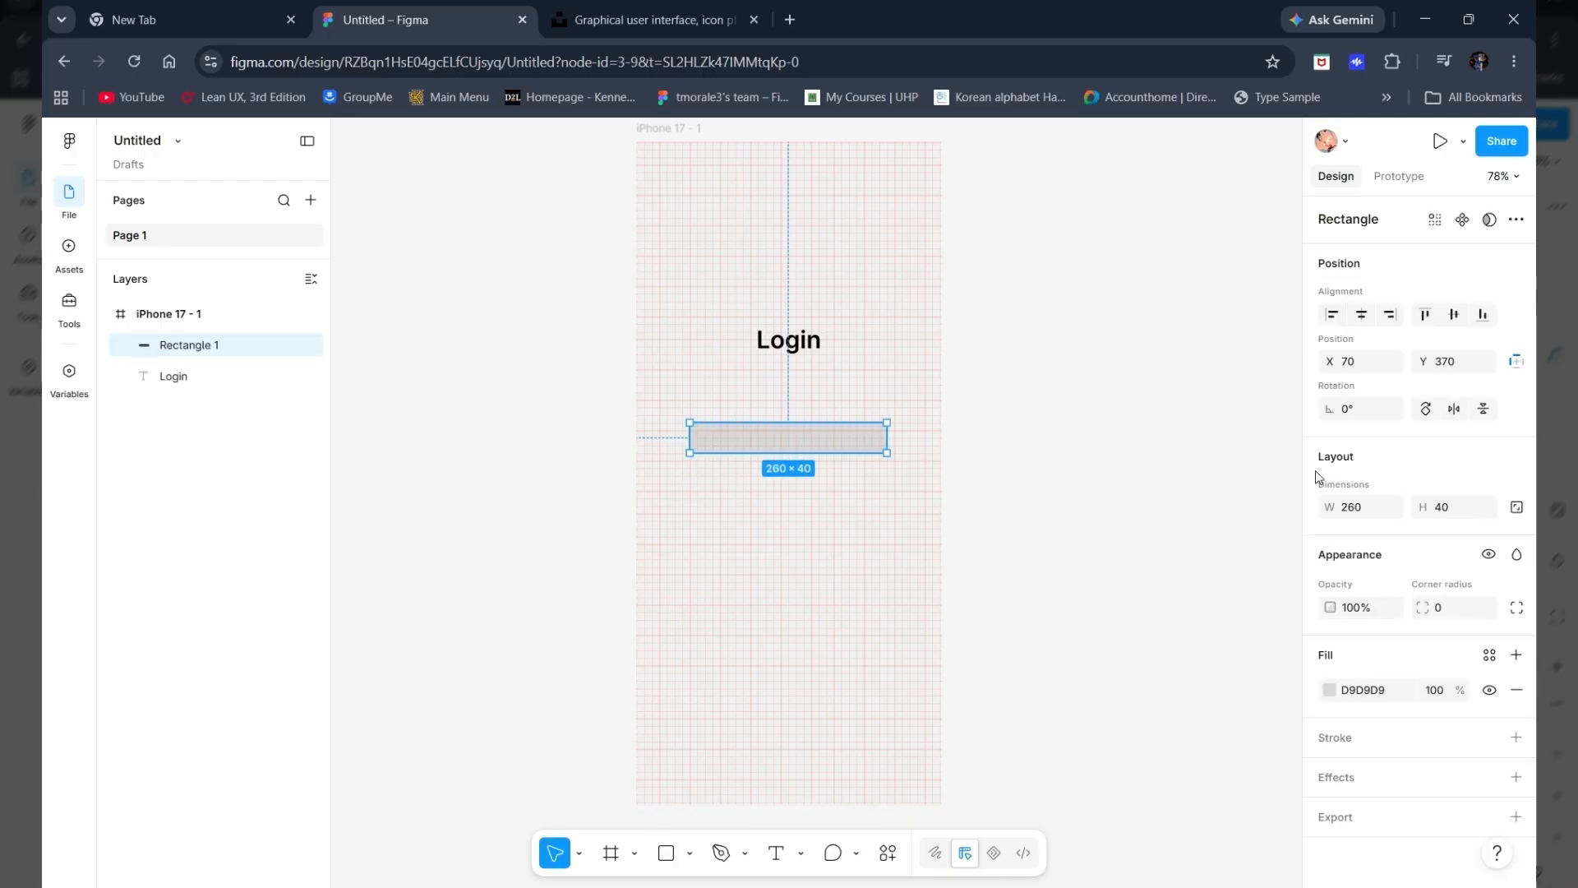
click(1360, 507)
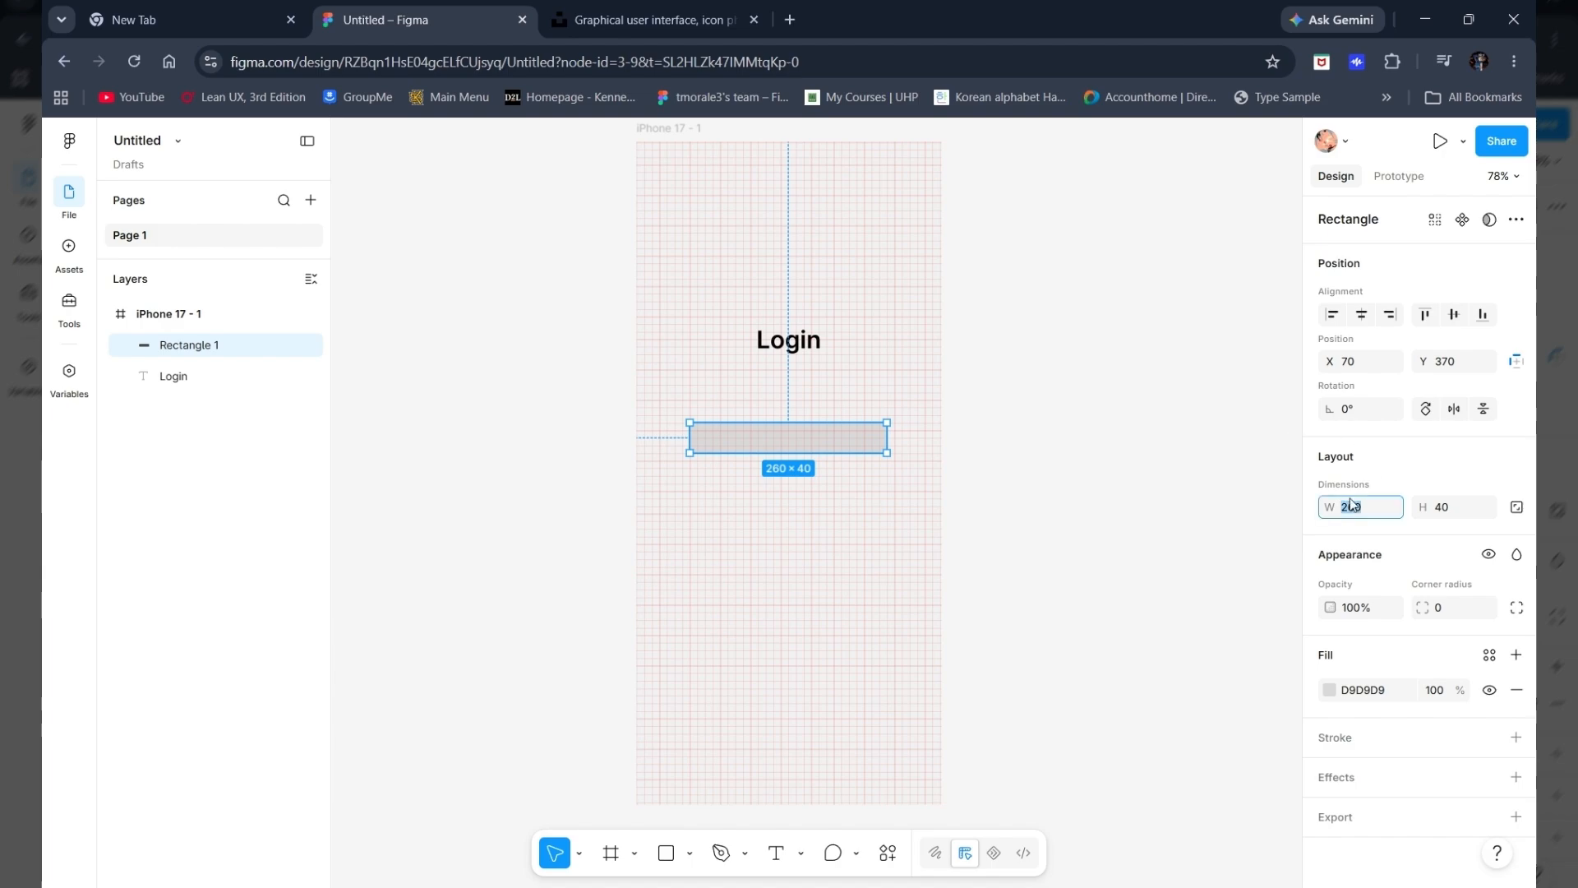
text(300)
key(Tab)
text(48)
key(Return)
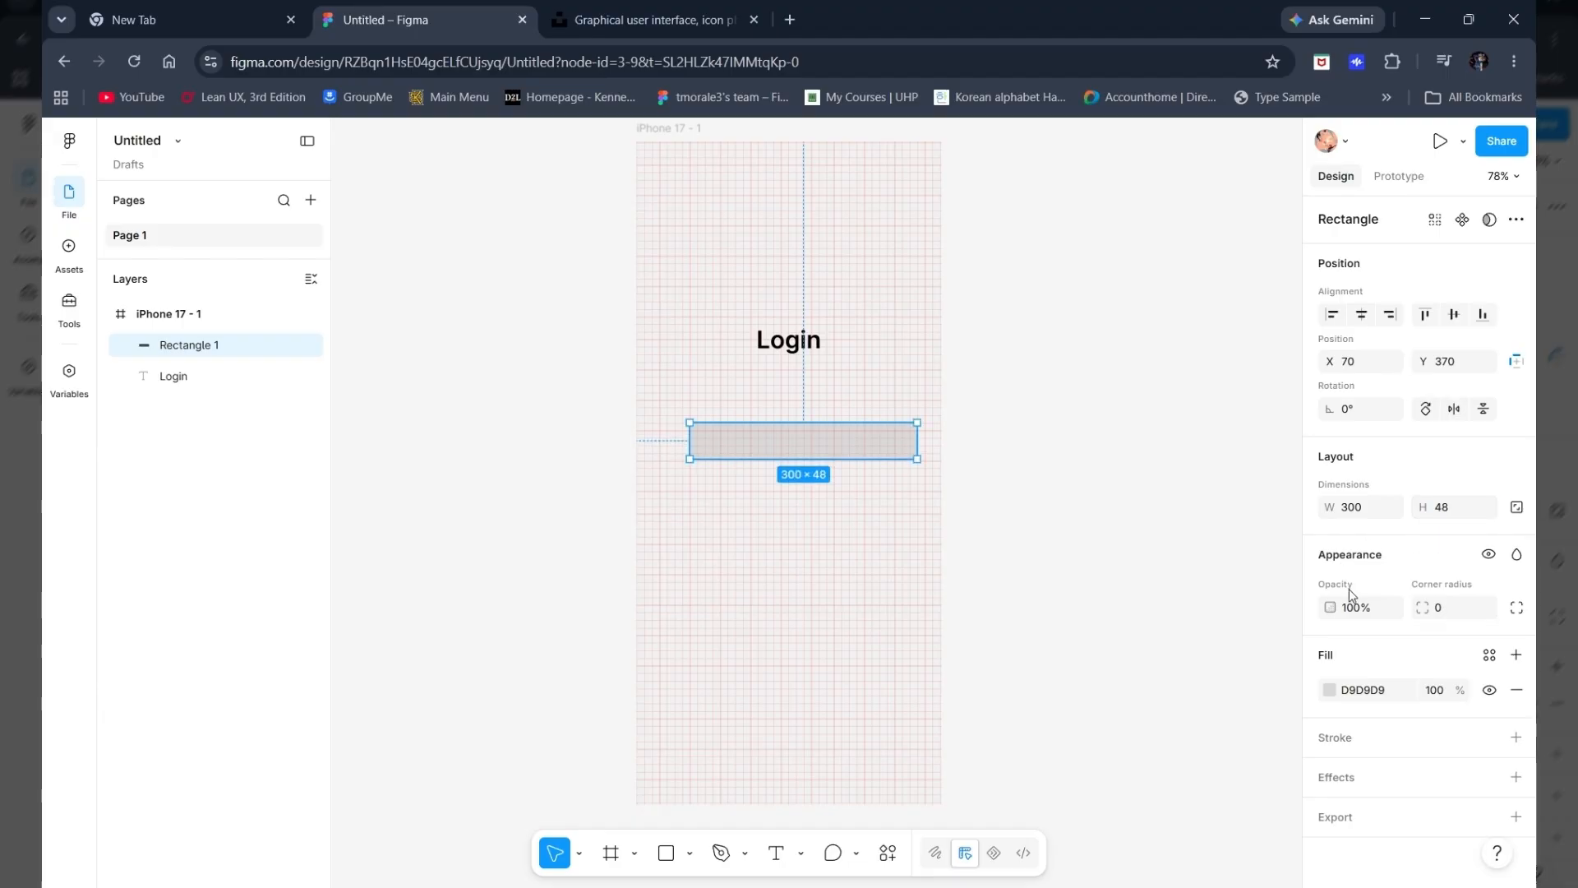
Step: Give the rectangle a corner radius of 8 and a light grey DFDFDF fill
click(1465, 616)
key(Return)
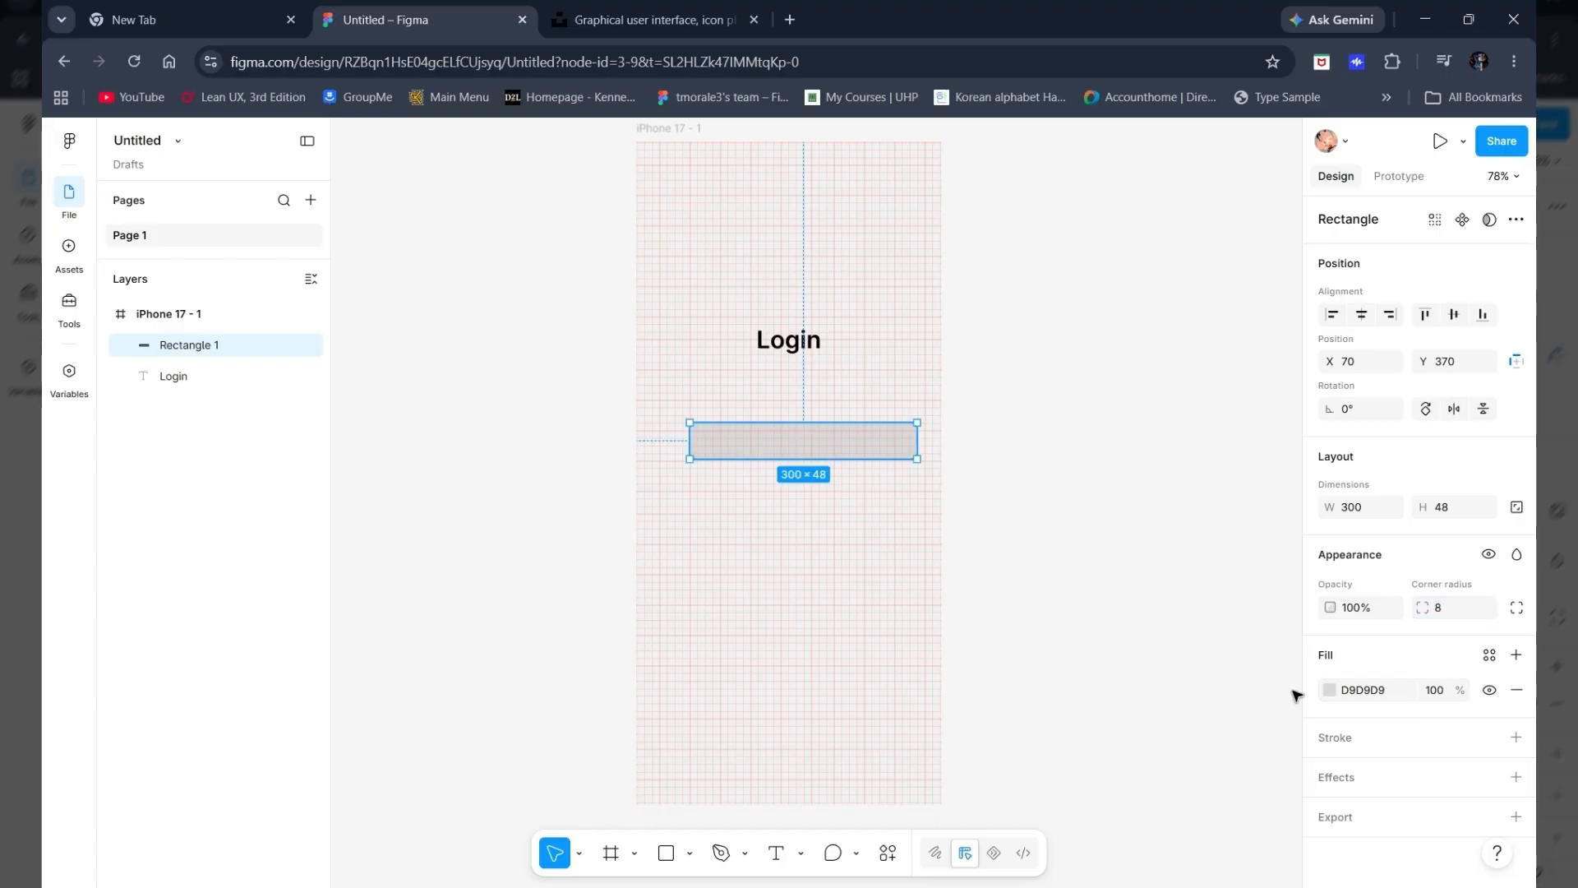
click(1330, 691)
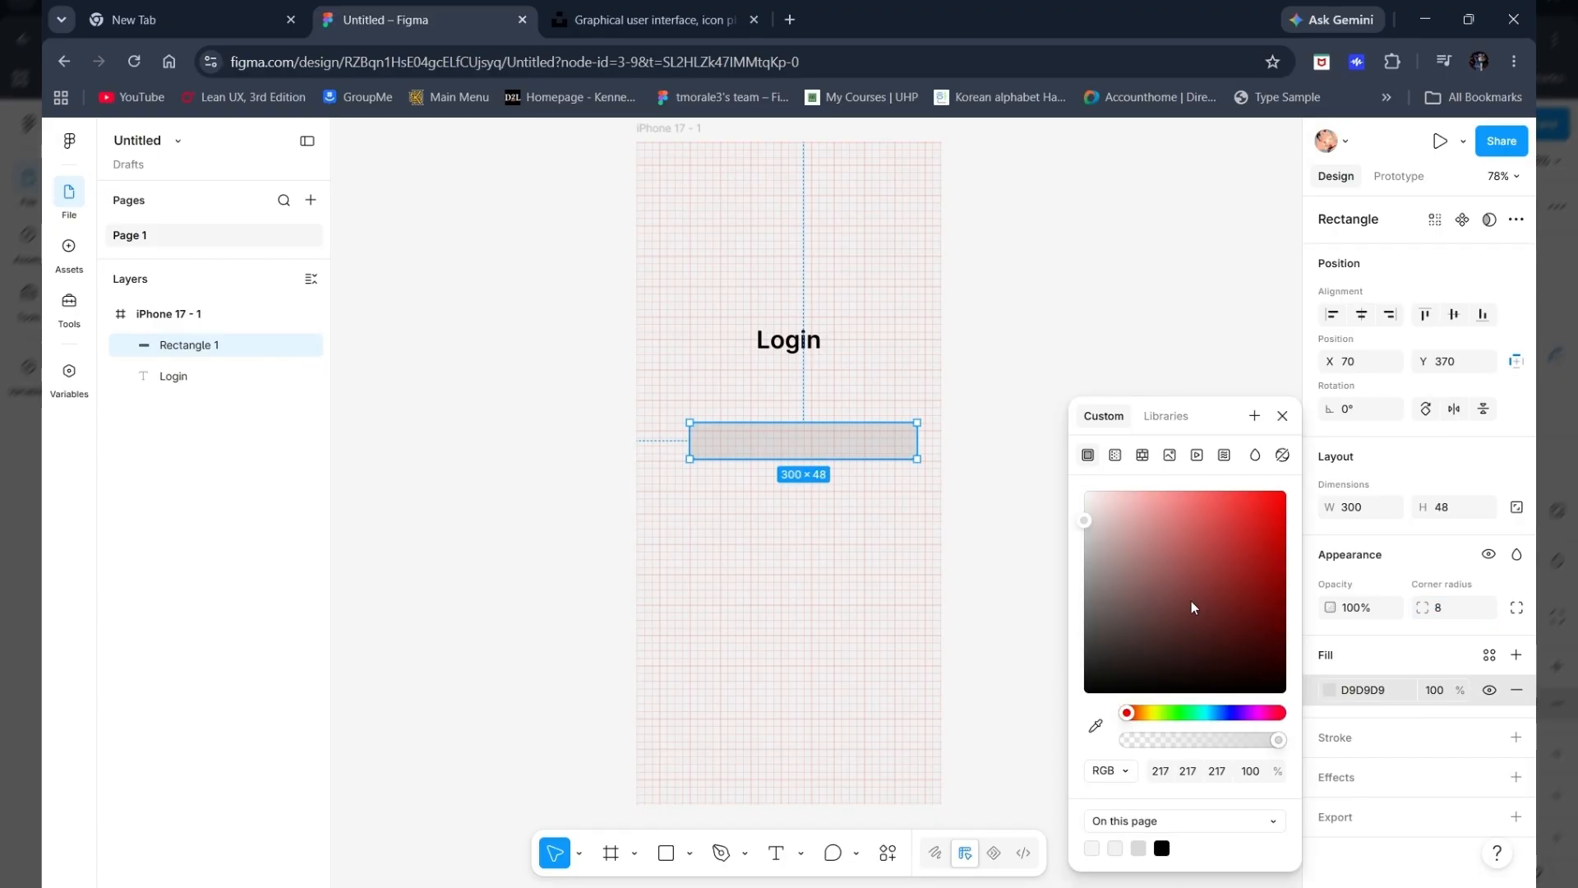
drag(1087, 521, 1084, 516)
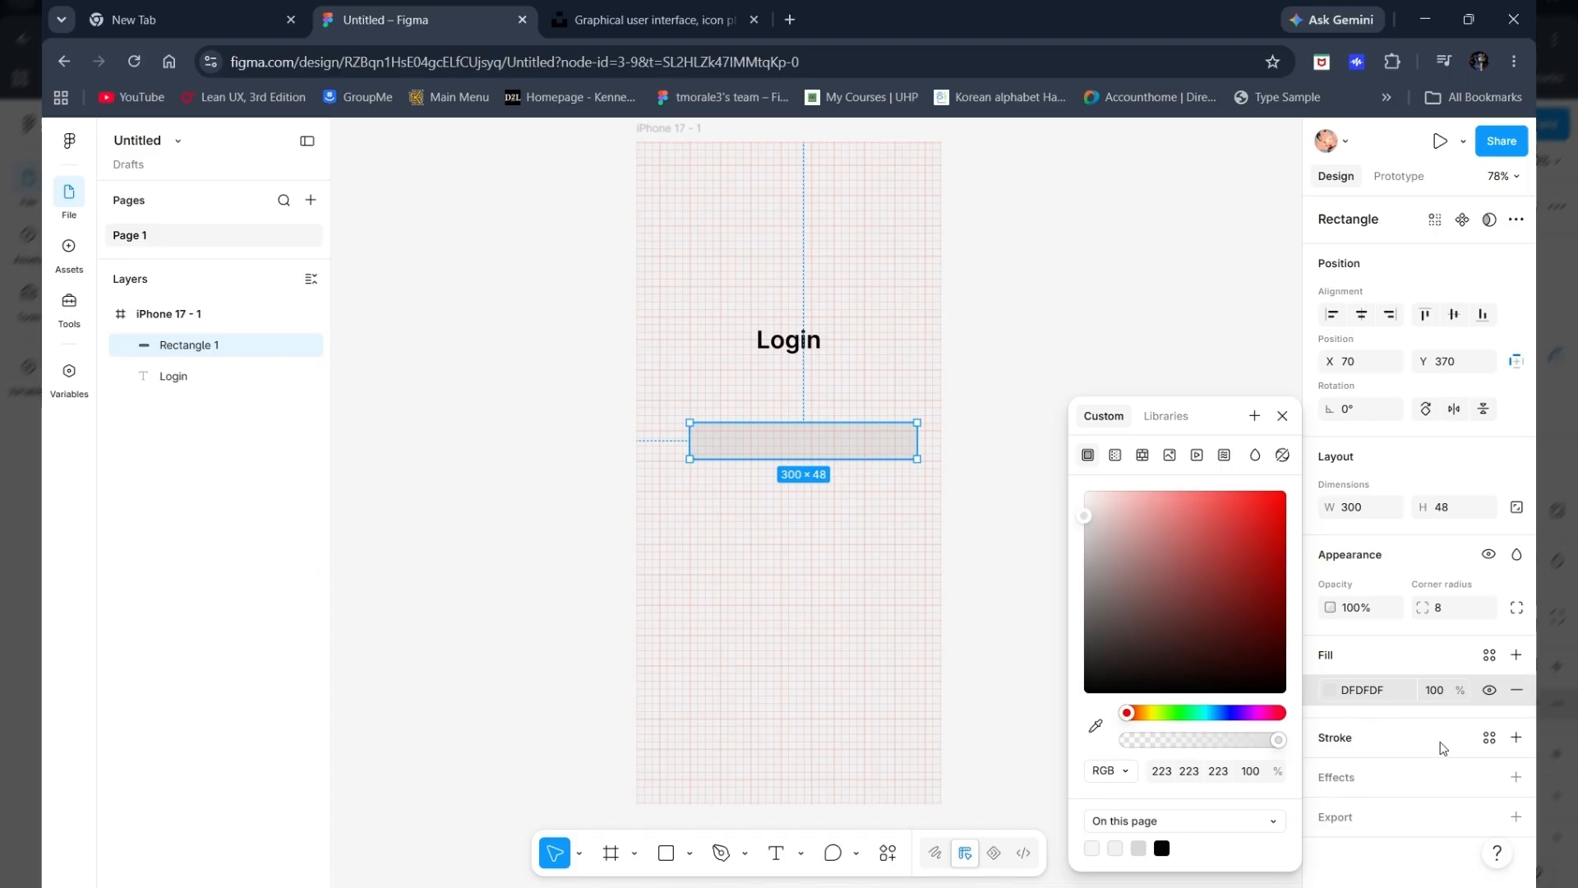
Step: Add an inside stroke of weight 1 to the rectangle and make its colour grey
click(1516, 738)
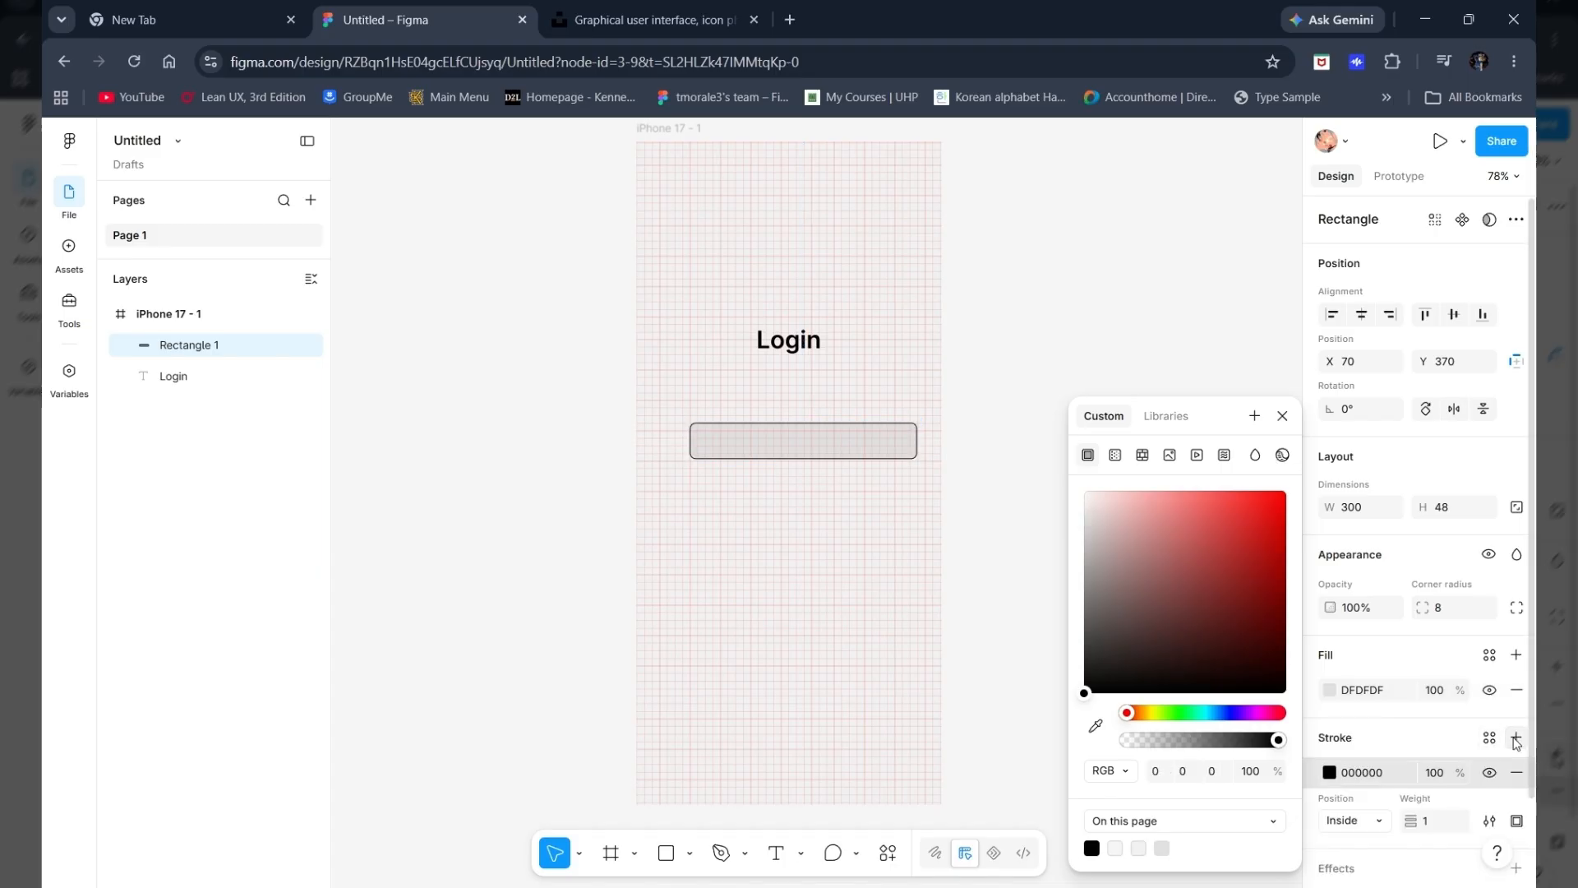
click(1091, 647)
drag(1094, 660, 1077, 622)
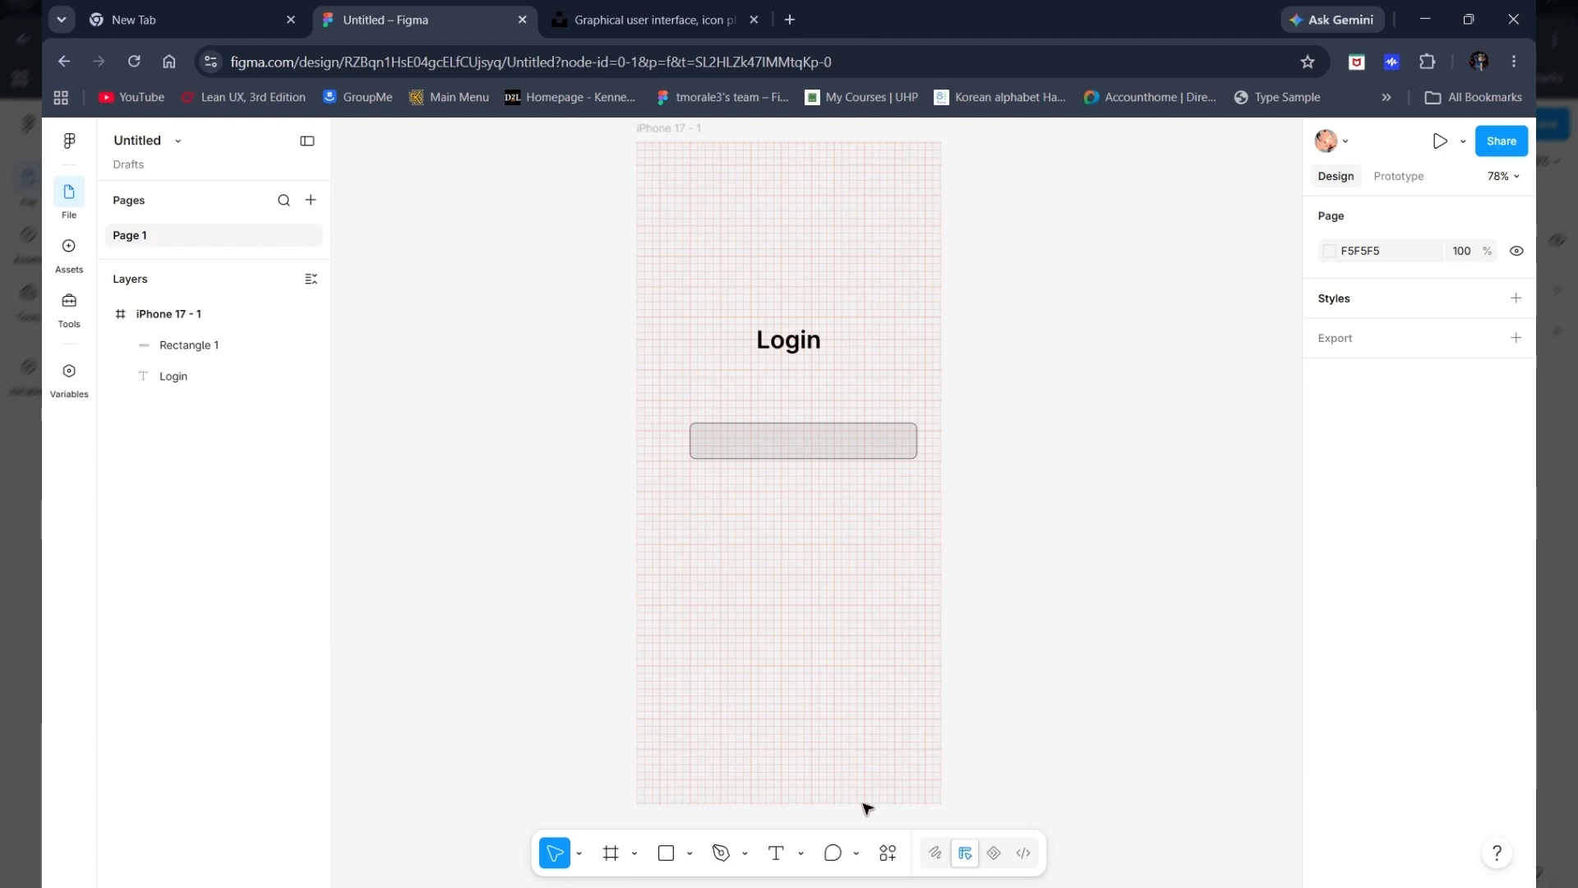
Step: Add the text "Username" over the input field rectangle
click(776, 852)
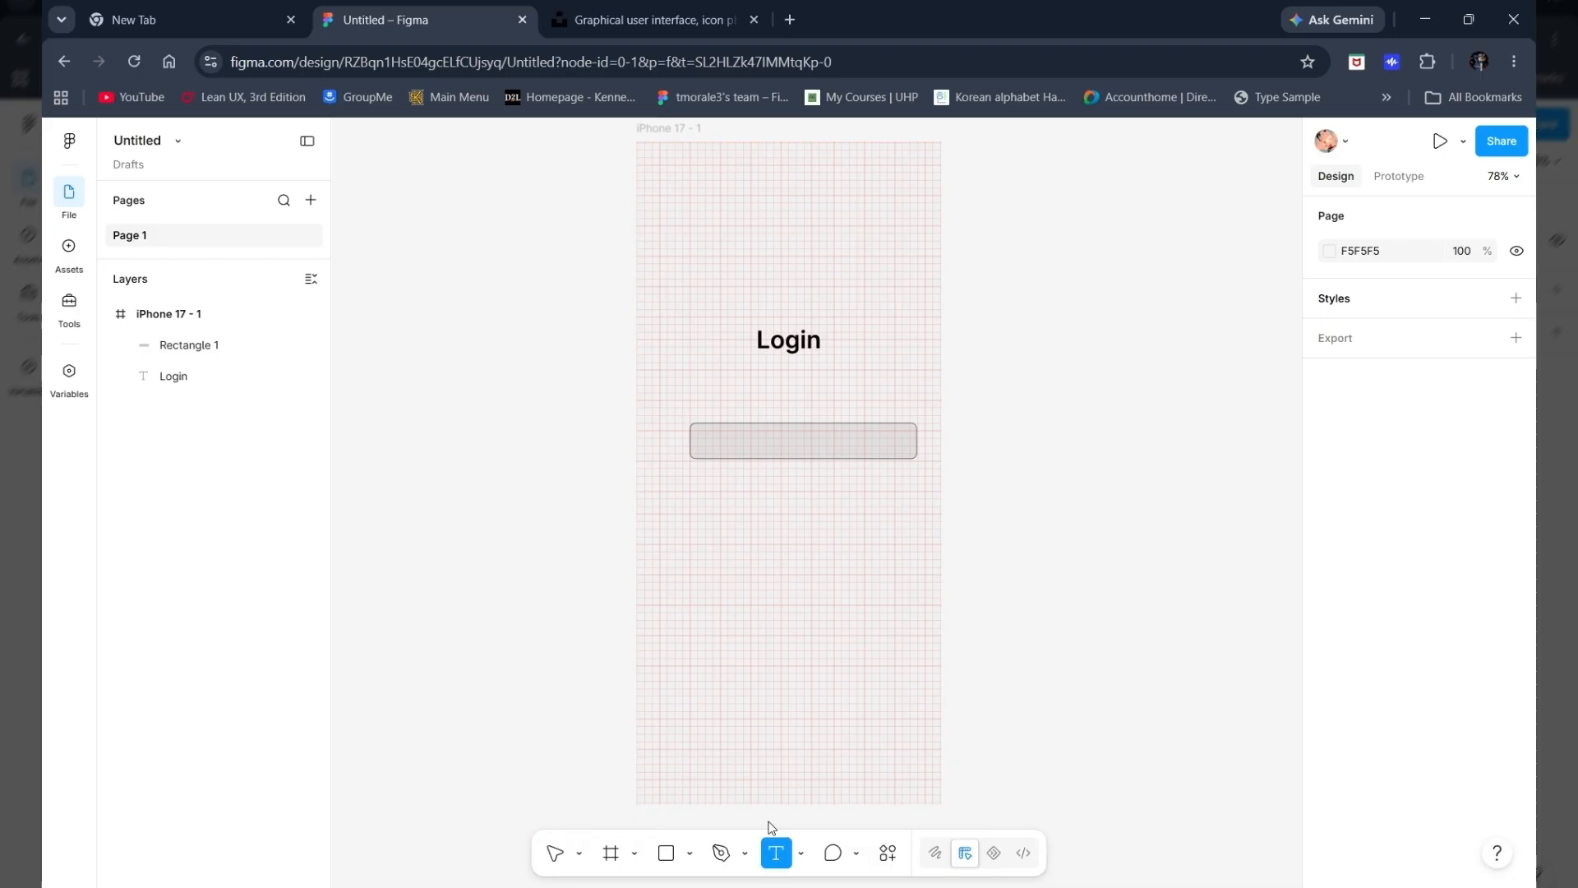
click(712, 444)
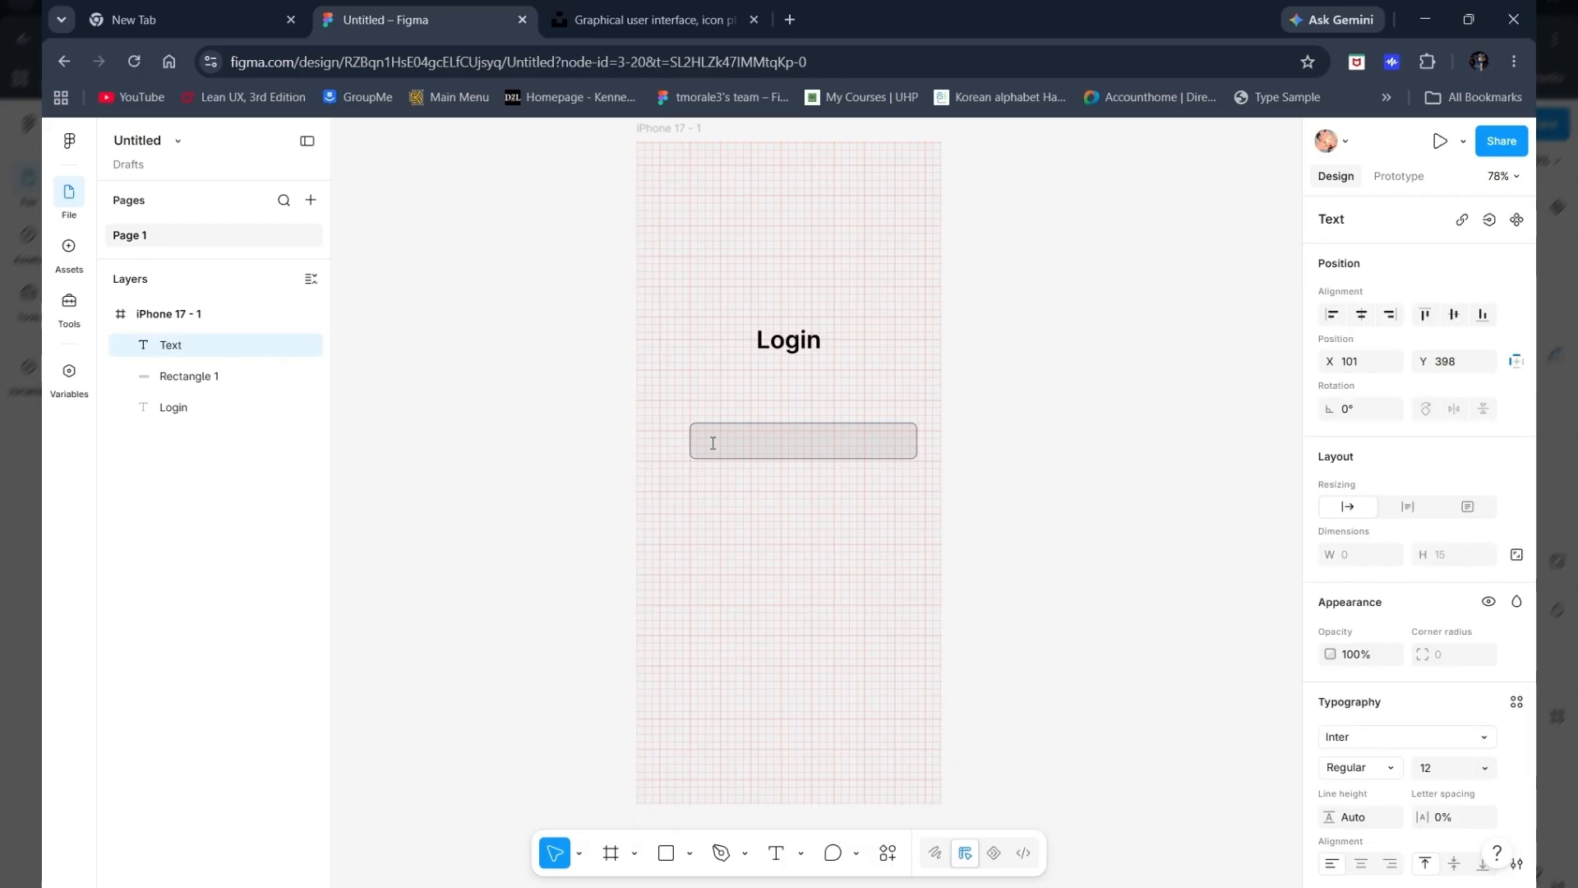
text(Username)
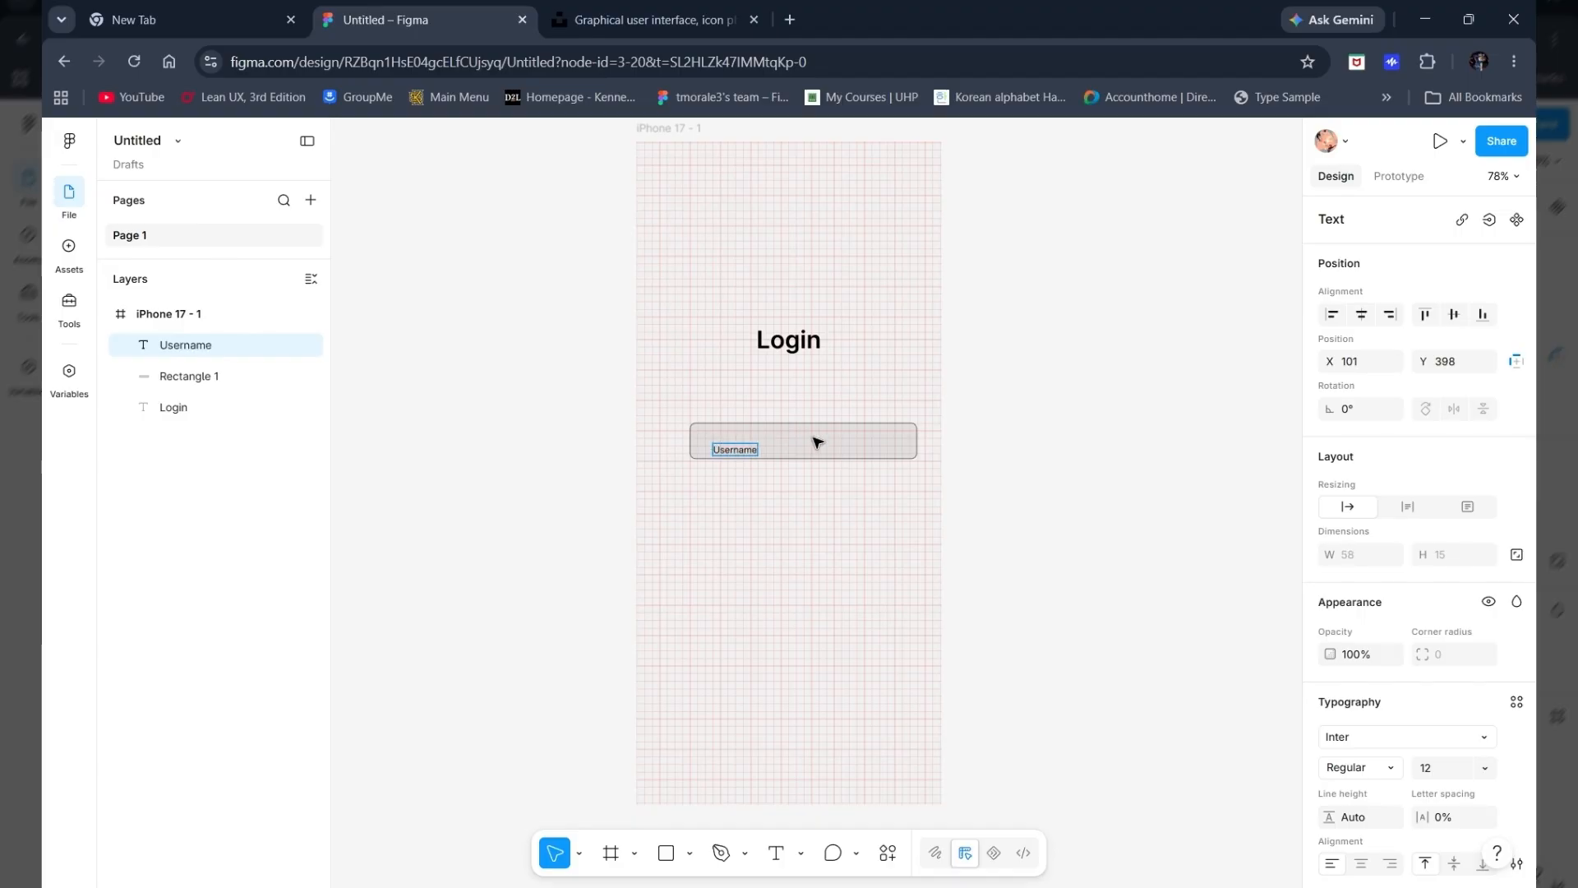
key(Escape)
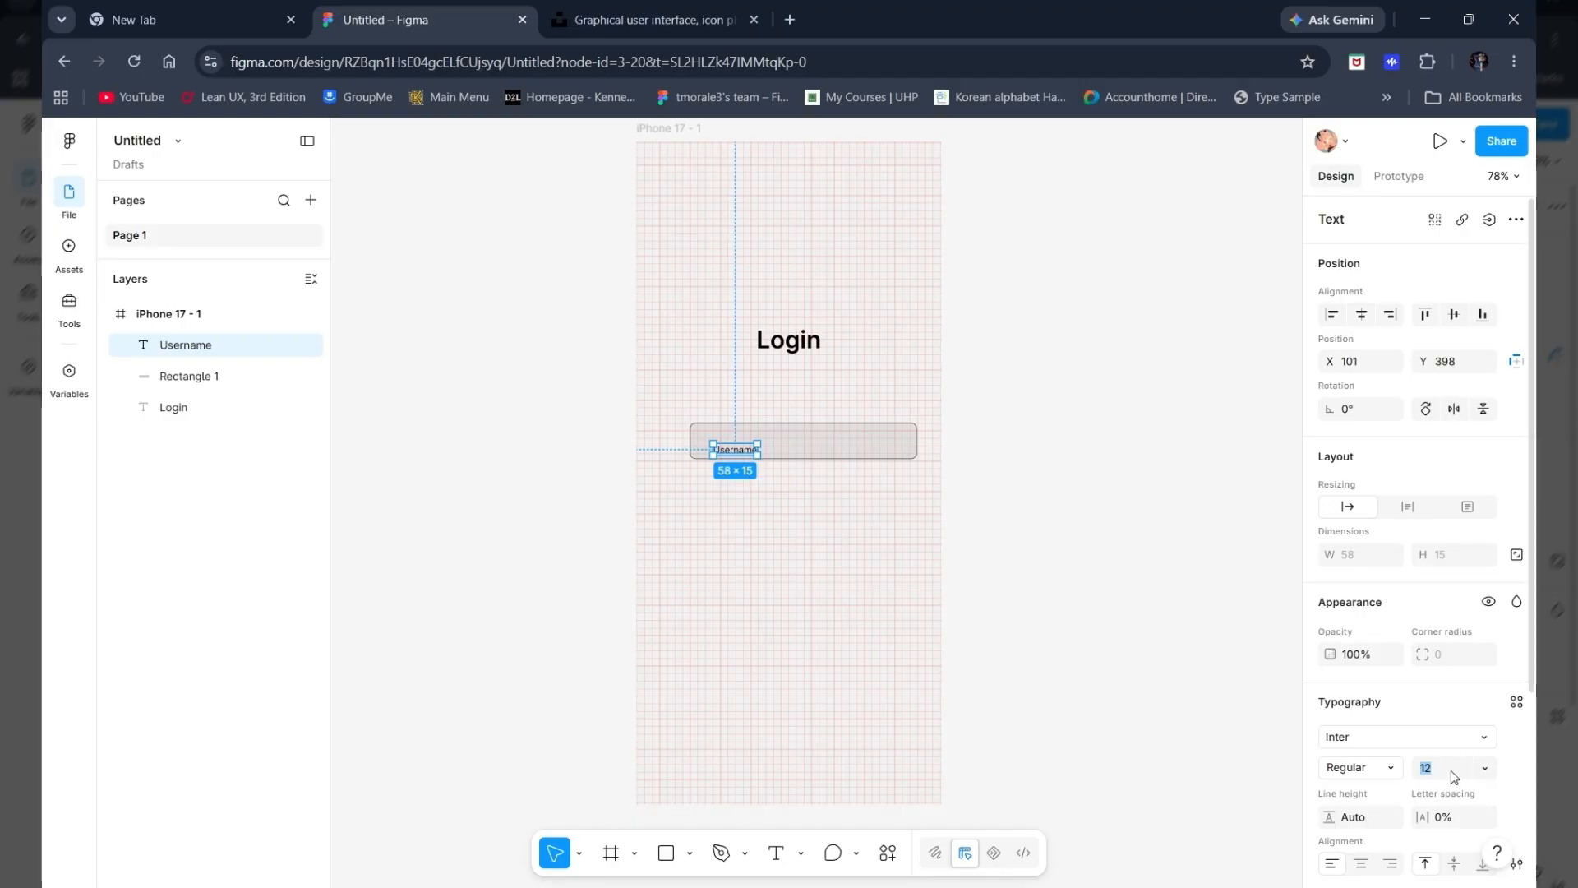
Step: Set the Username text to font size 24 and move it inside the rectangle near its left edge
text(4)
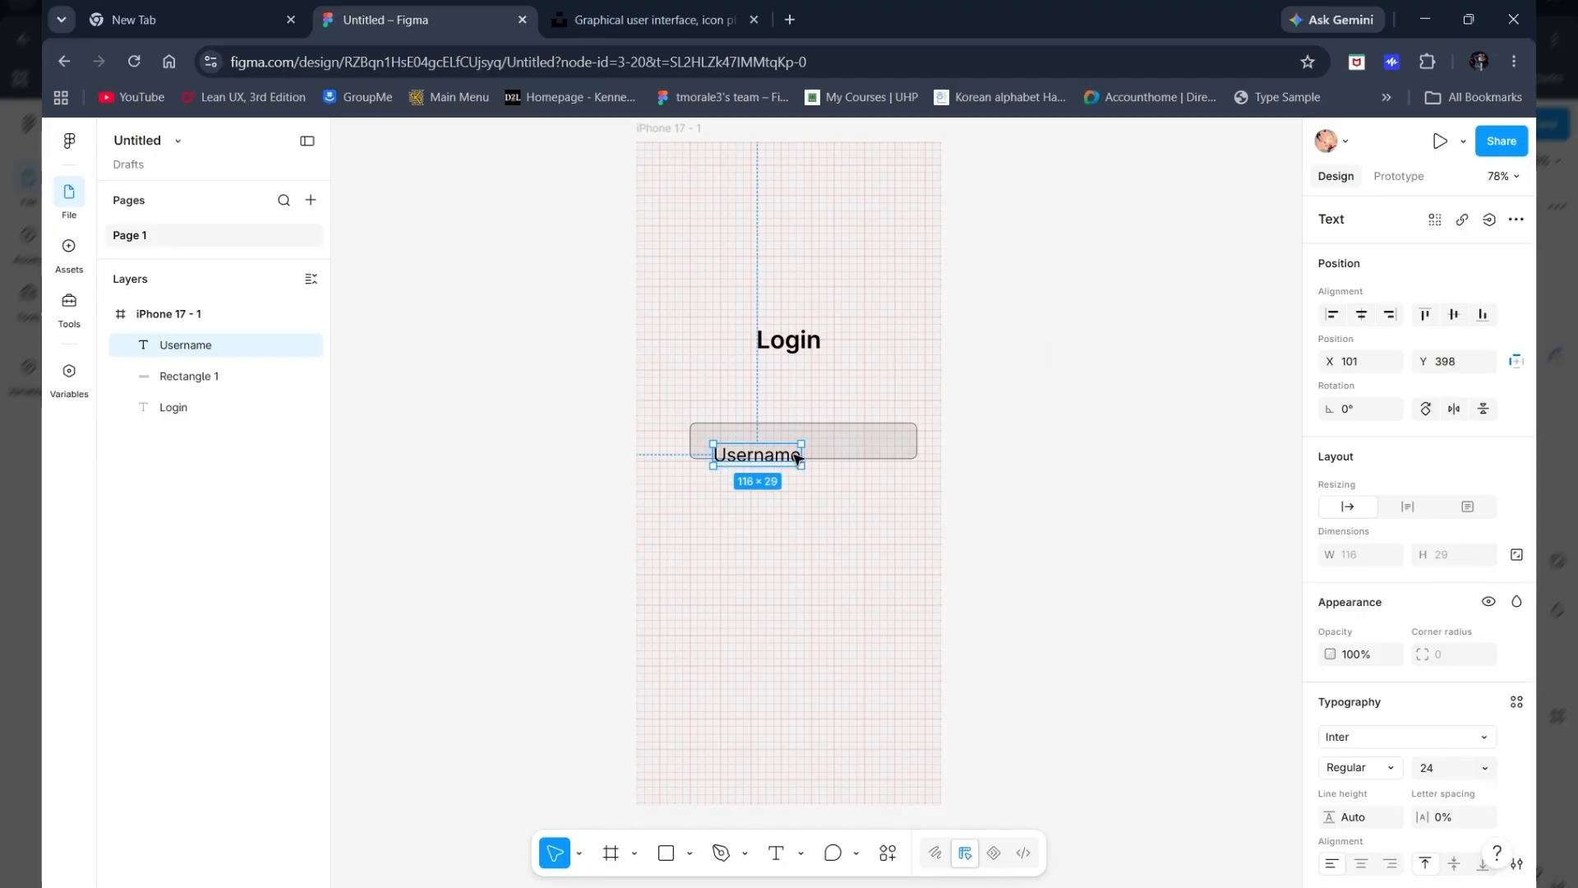
drag(772, 463, 757, 447)
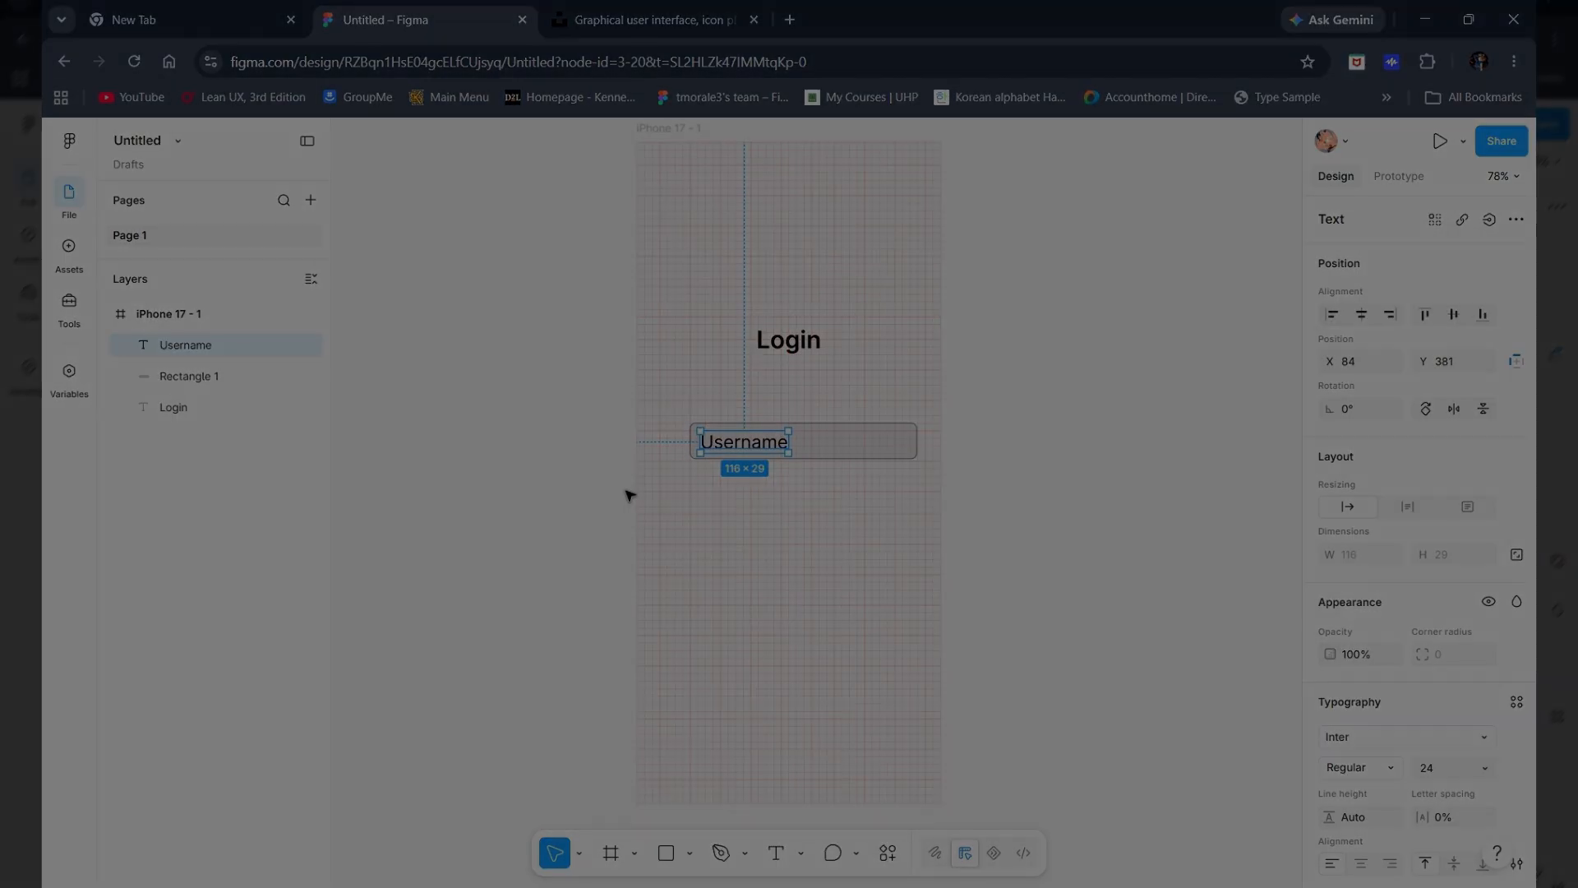
click(997, 430)
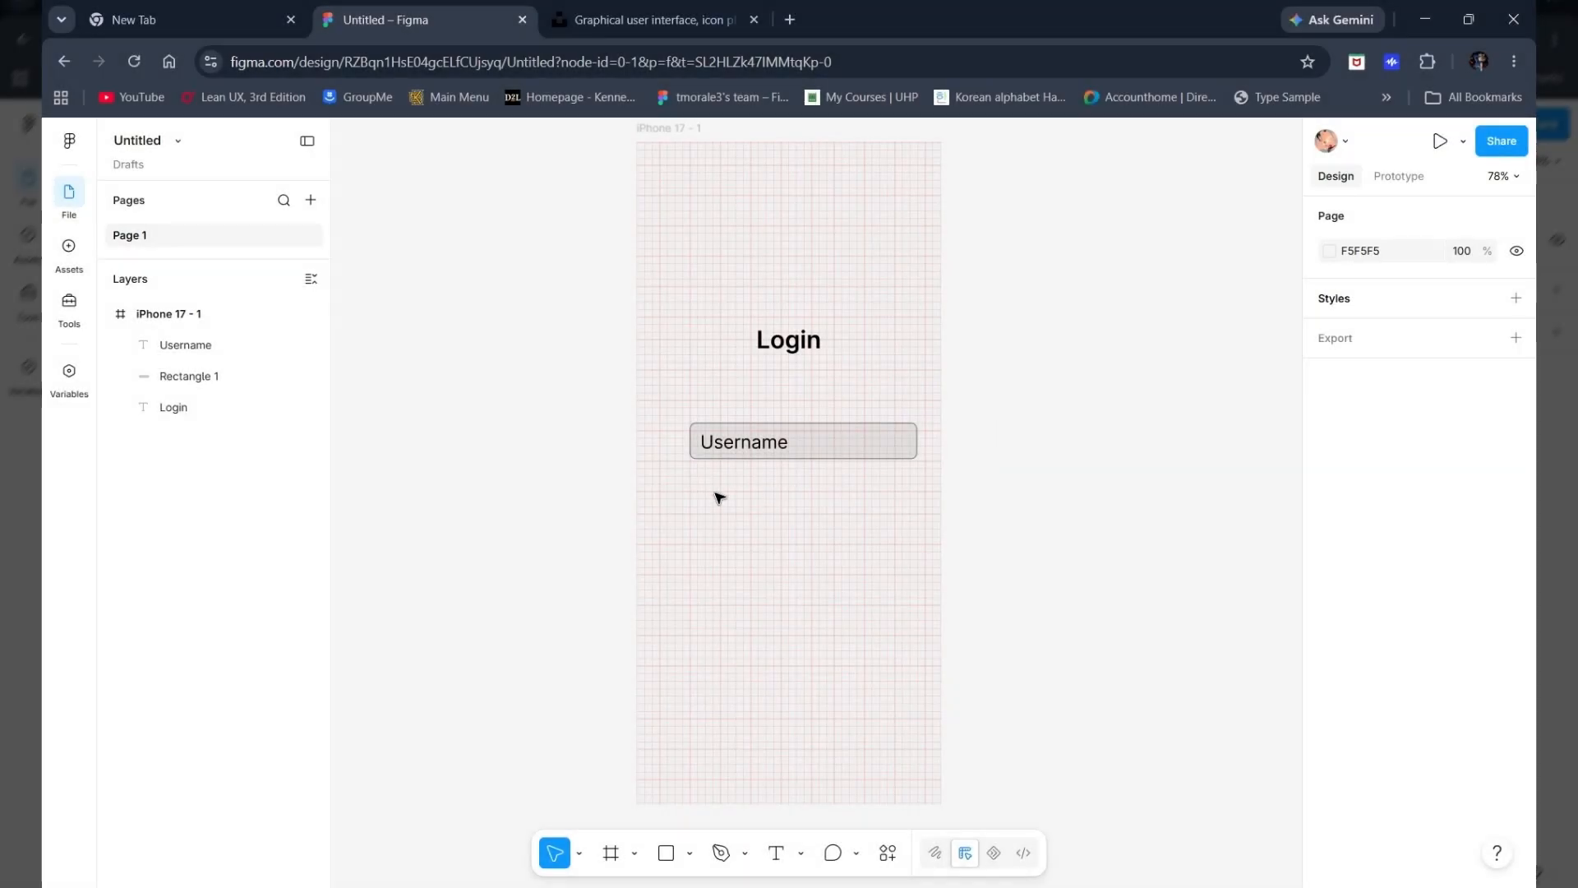
Step: Duplicate the Username text with its rectangle and align the copy directly beneath the original field
drag(670, 401, 932, 508)
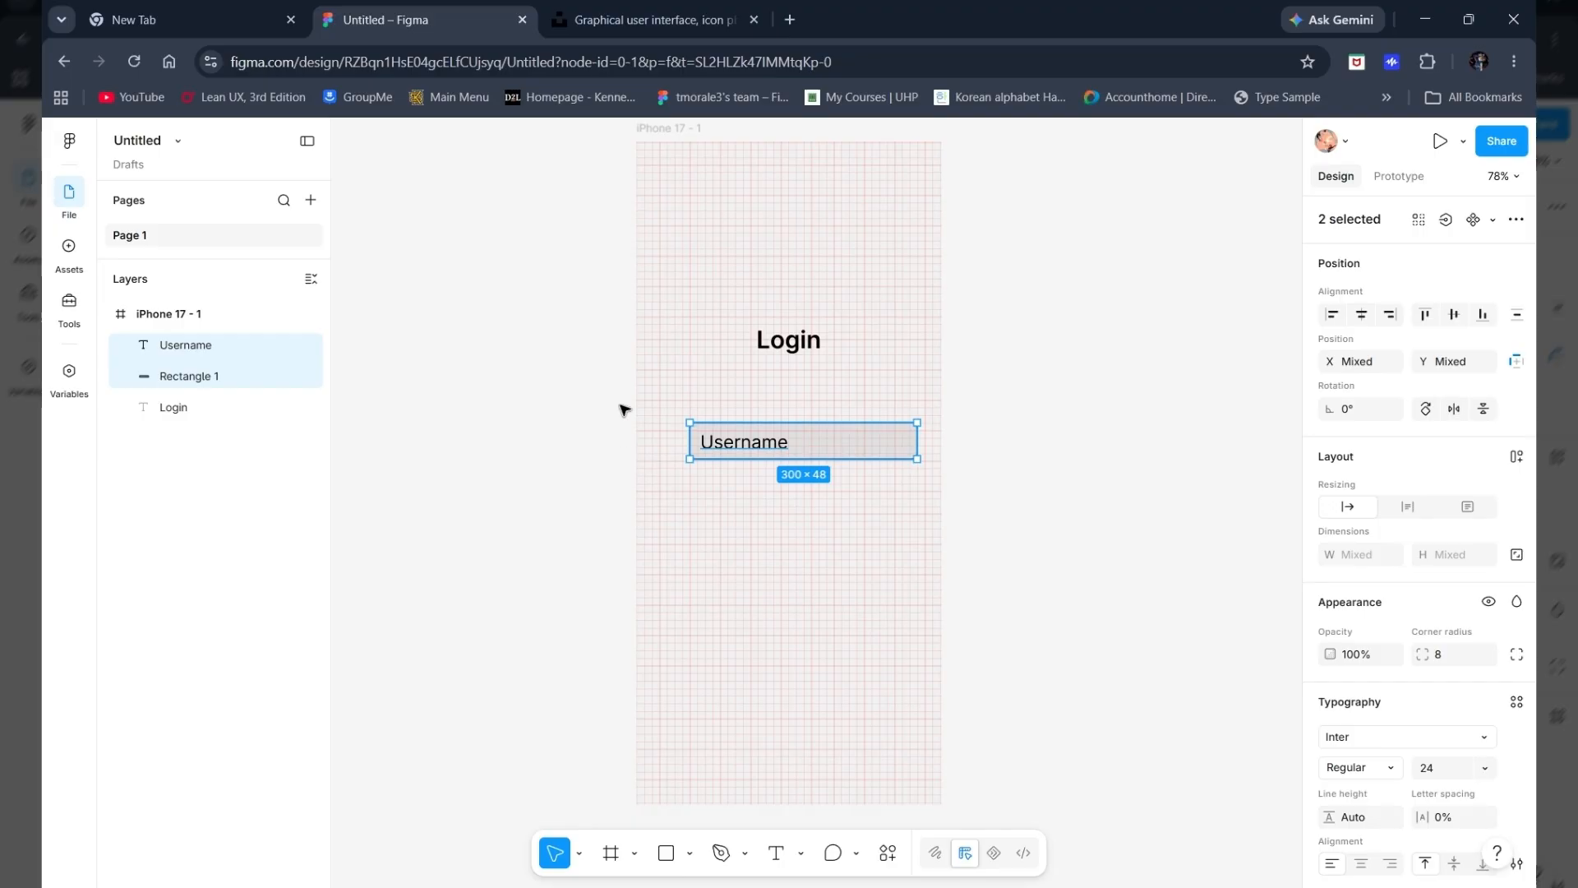
right_click(801, 449)
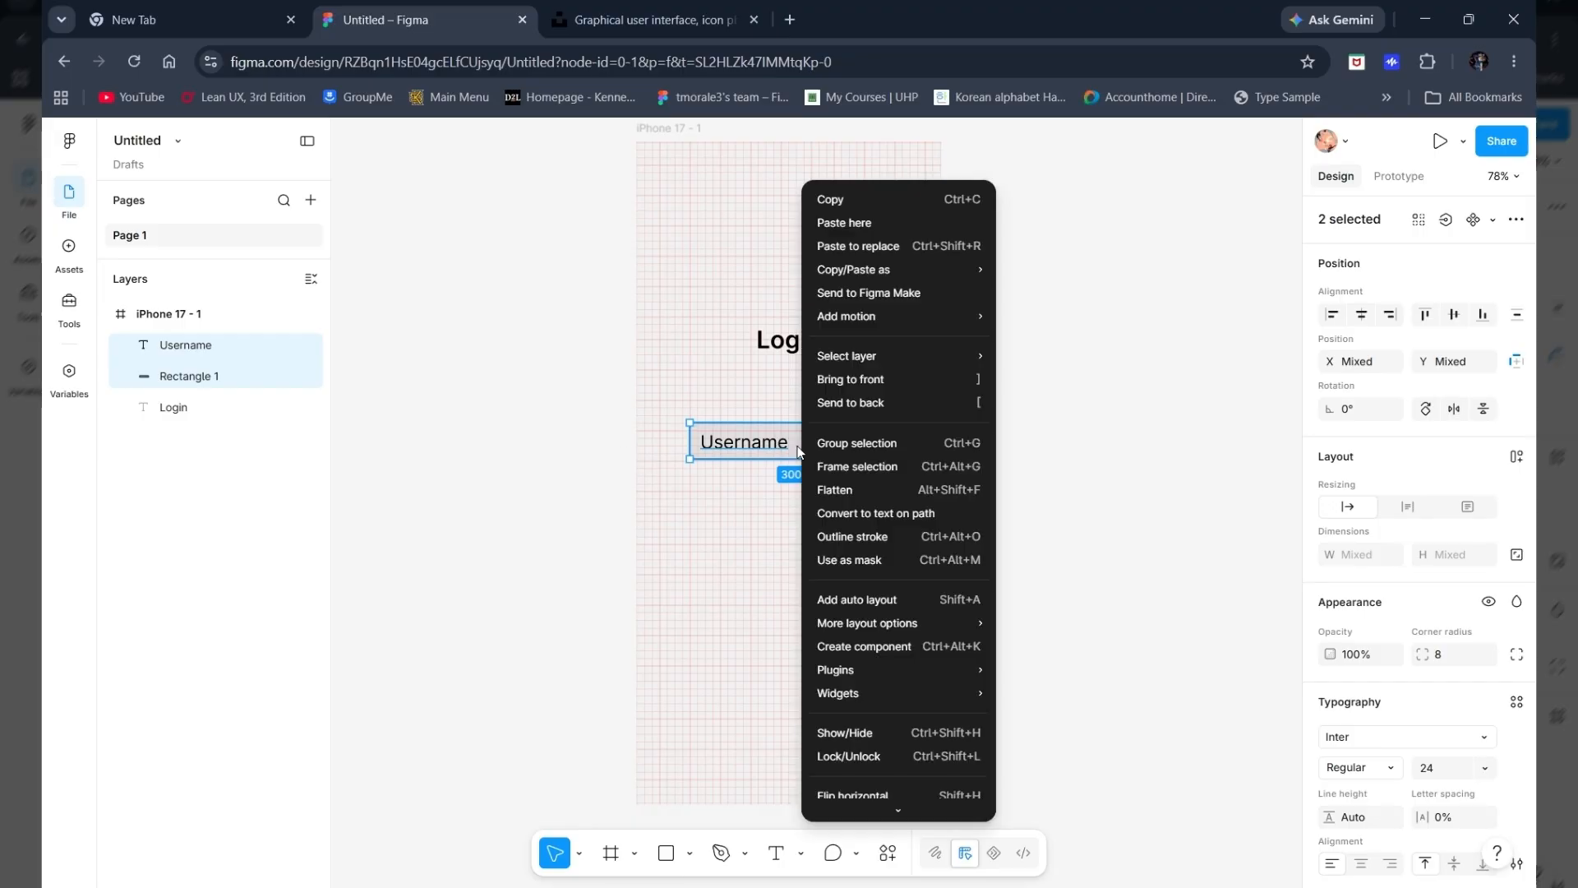
click(840, 203)
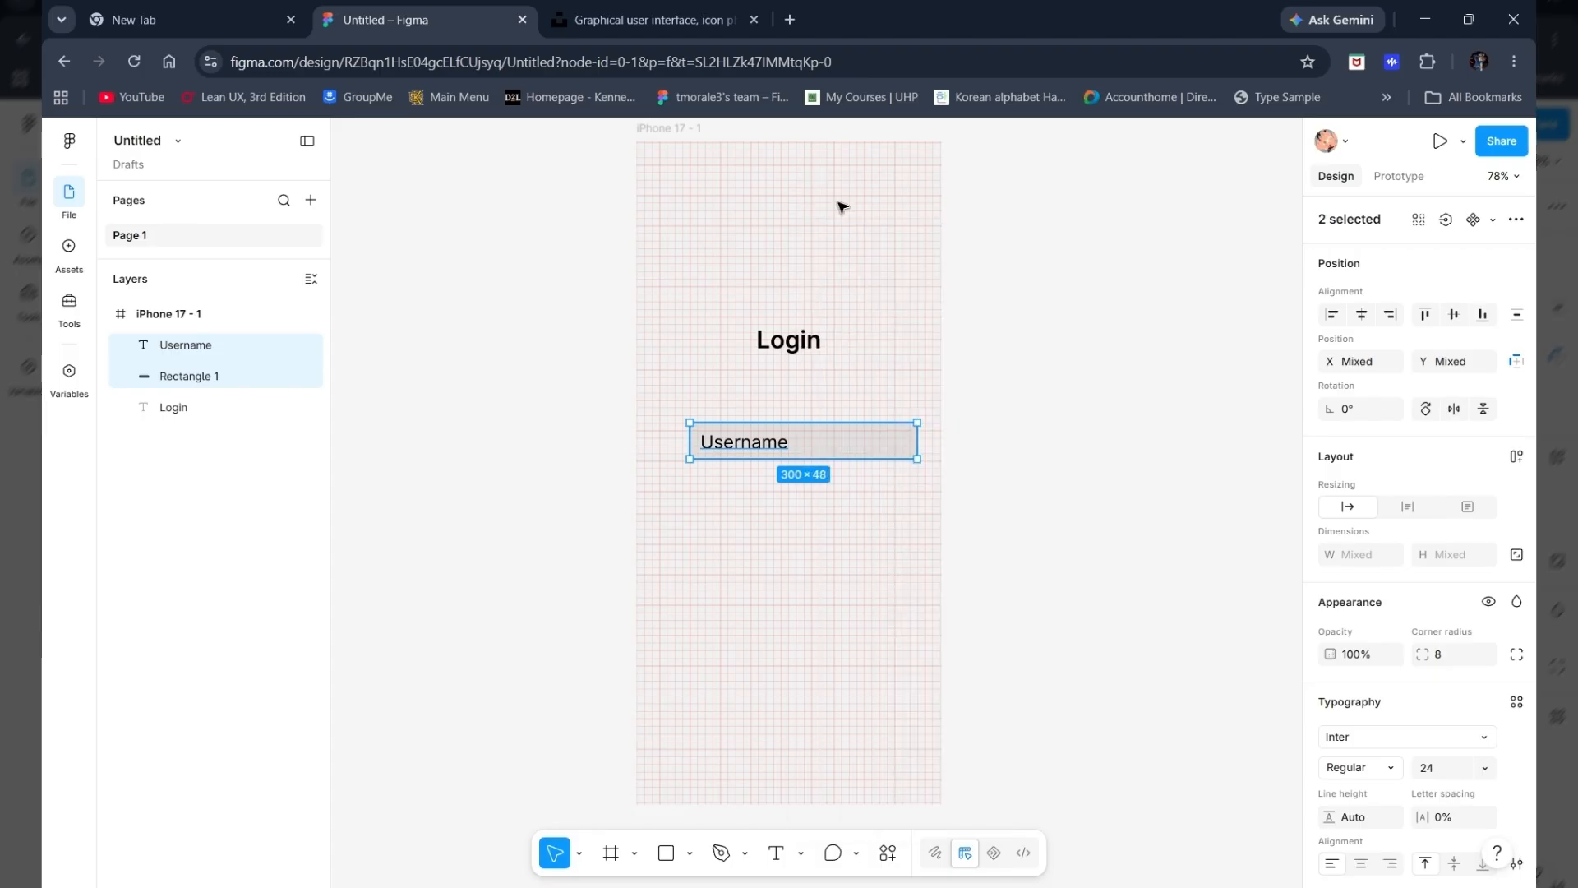
click(765, 501)
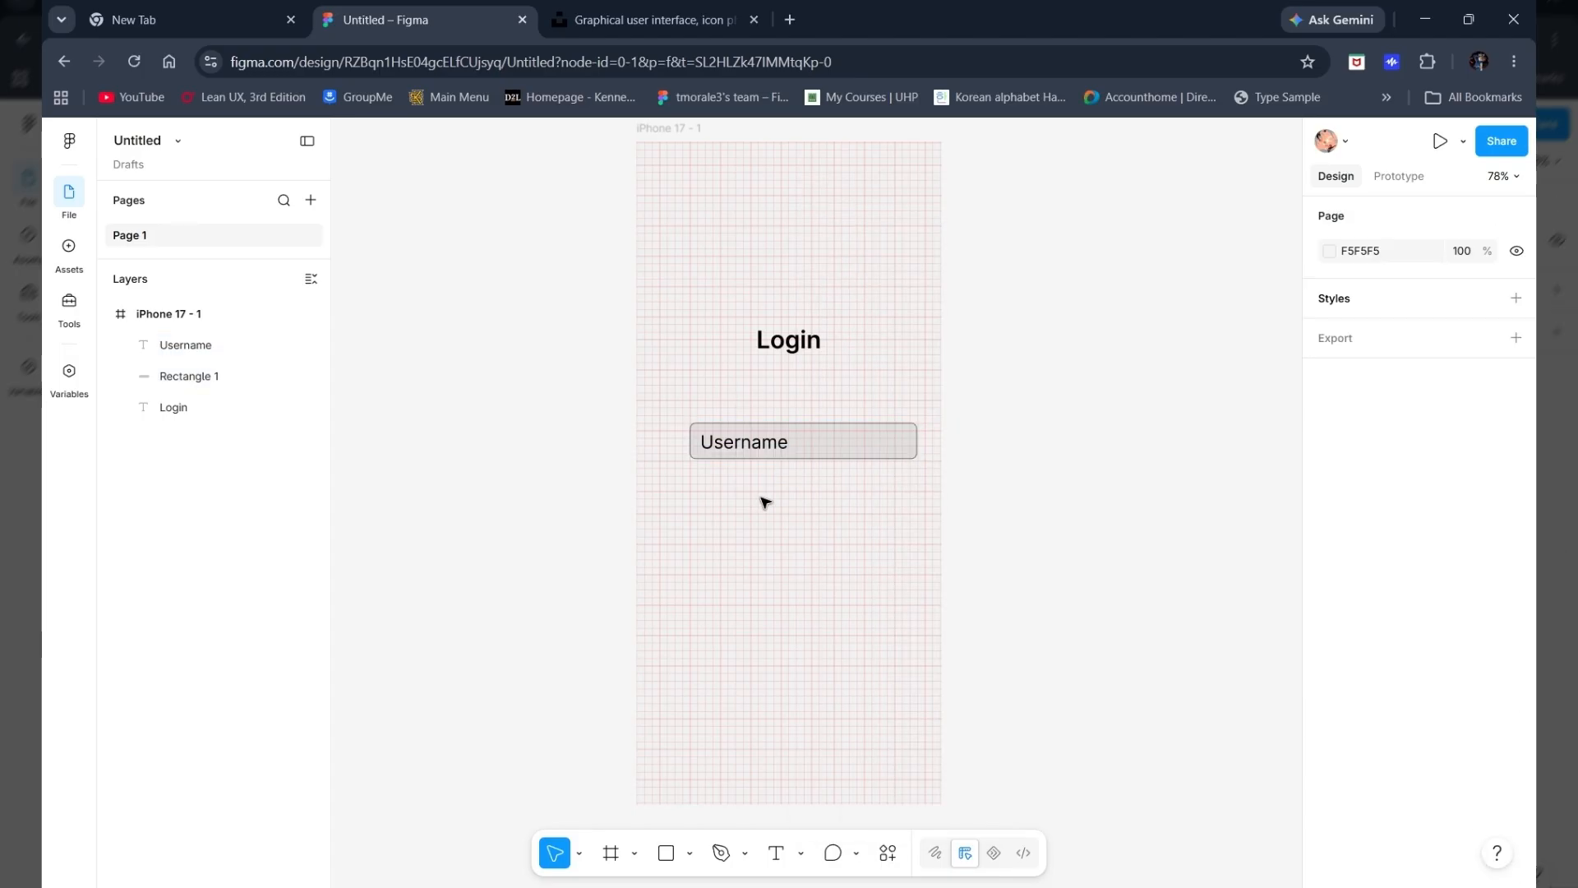
right_click(762, 503)
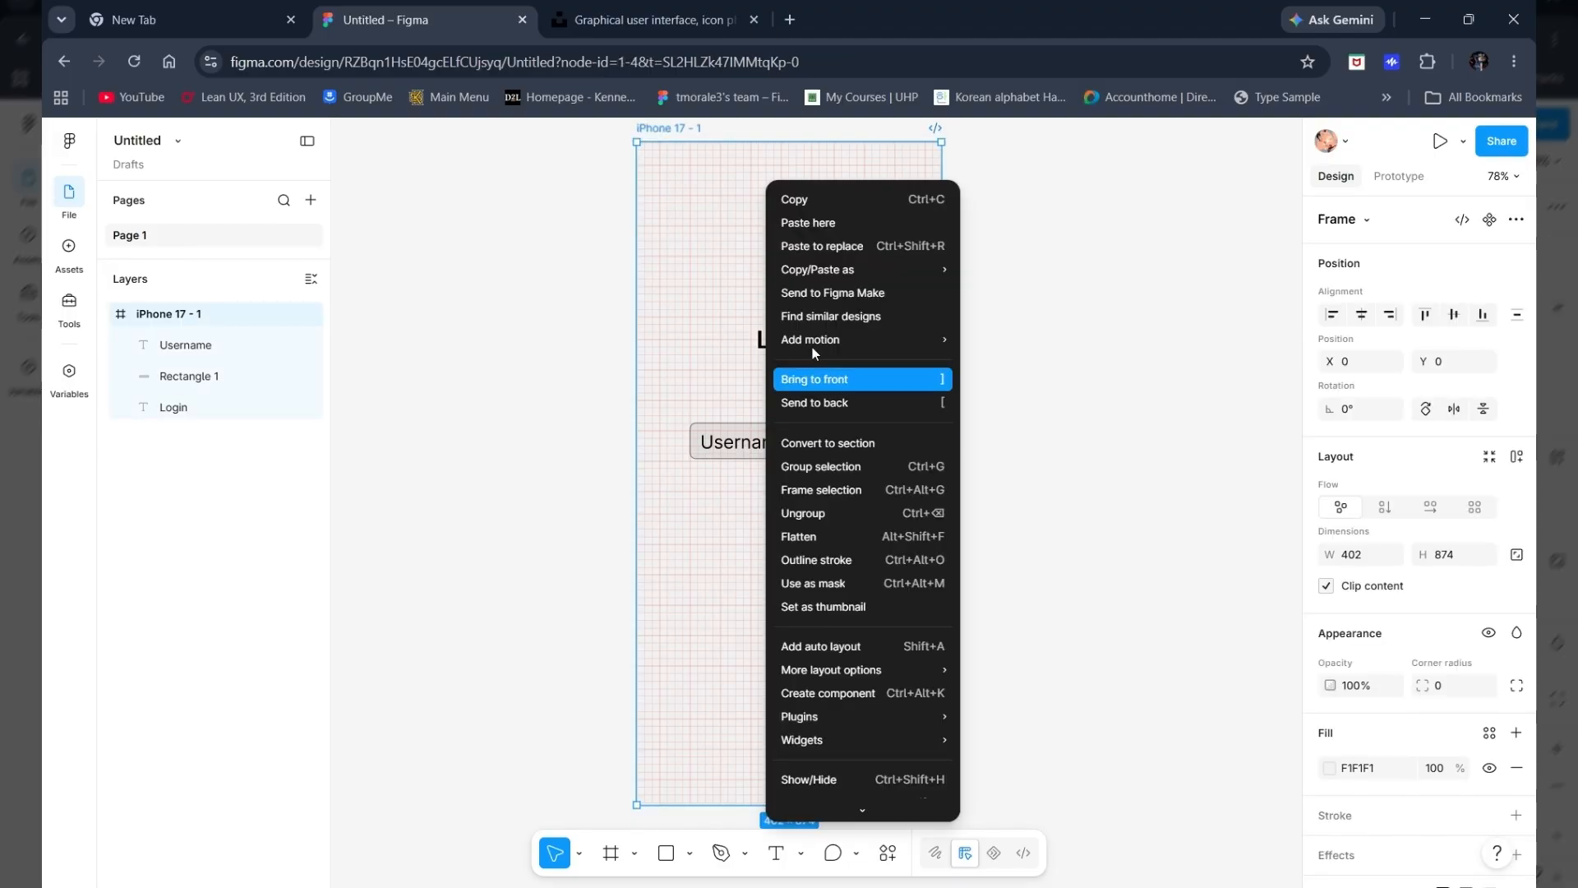
click(812, 223)
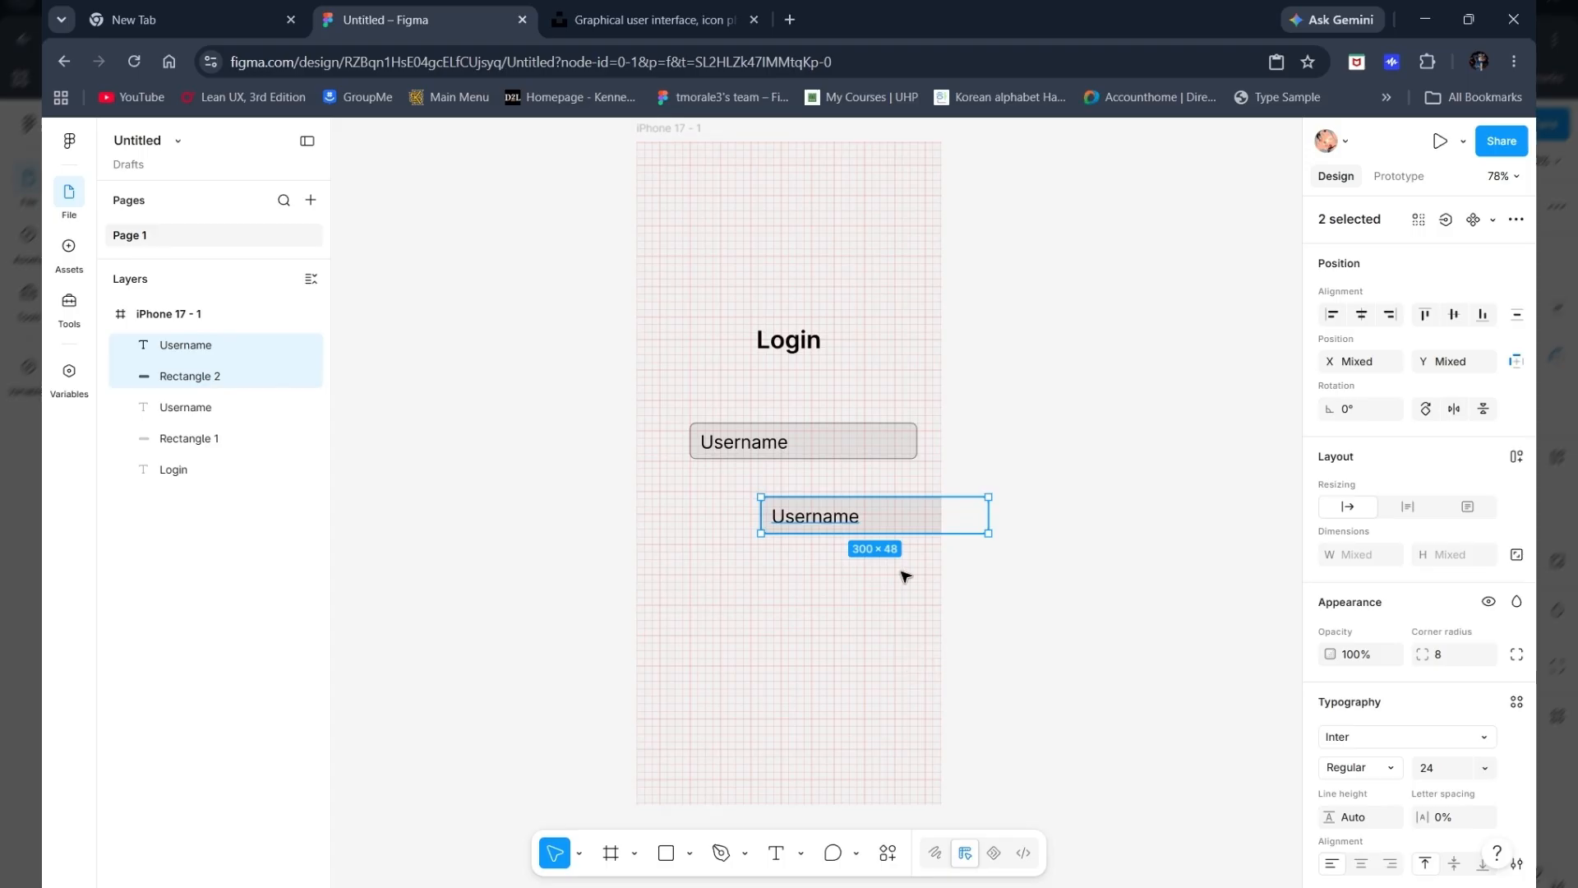
drag(901, 529, 831, 508)
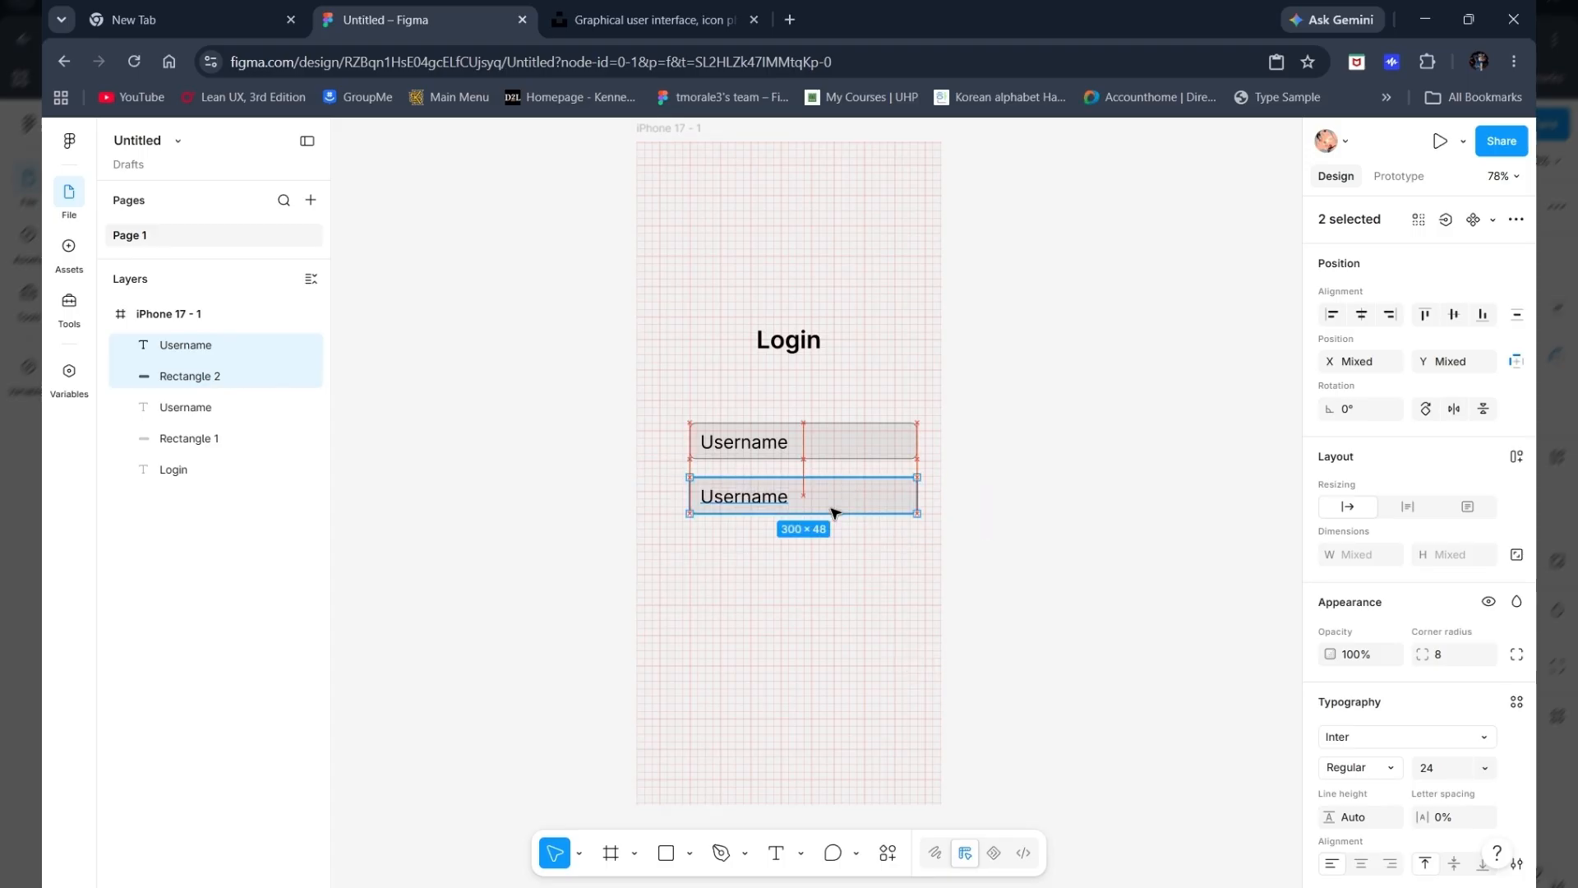
Step: Change the text in the lower field copy to "Password"
double_click(752, 504)
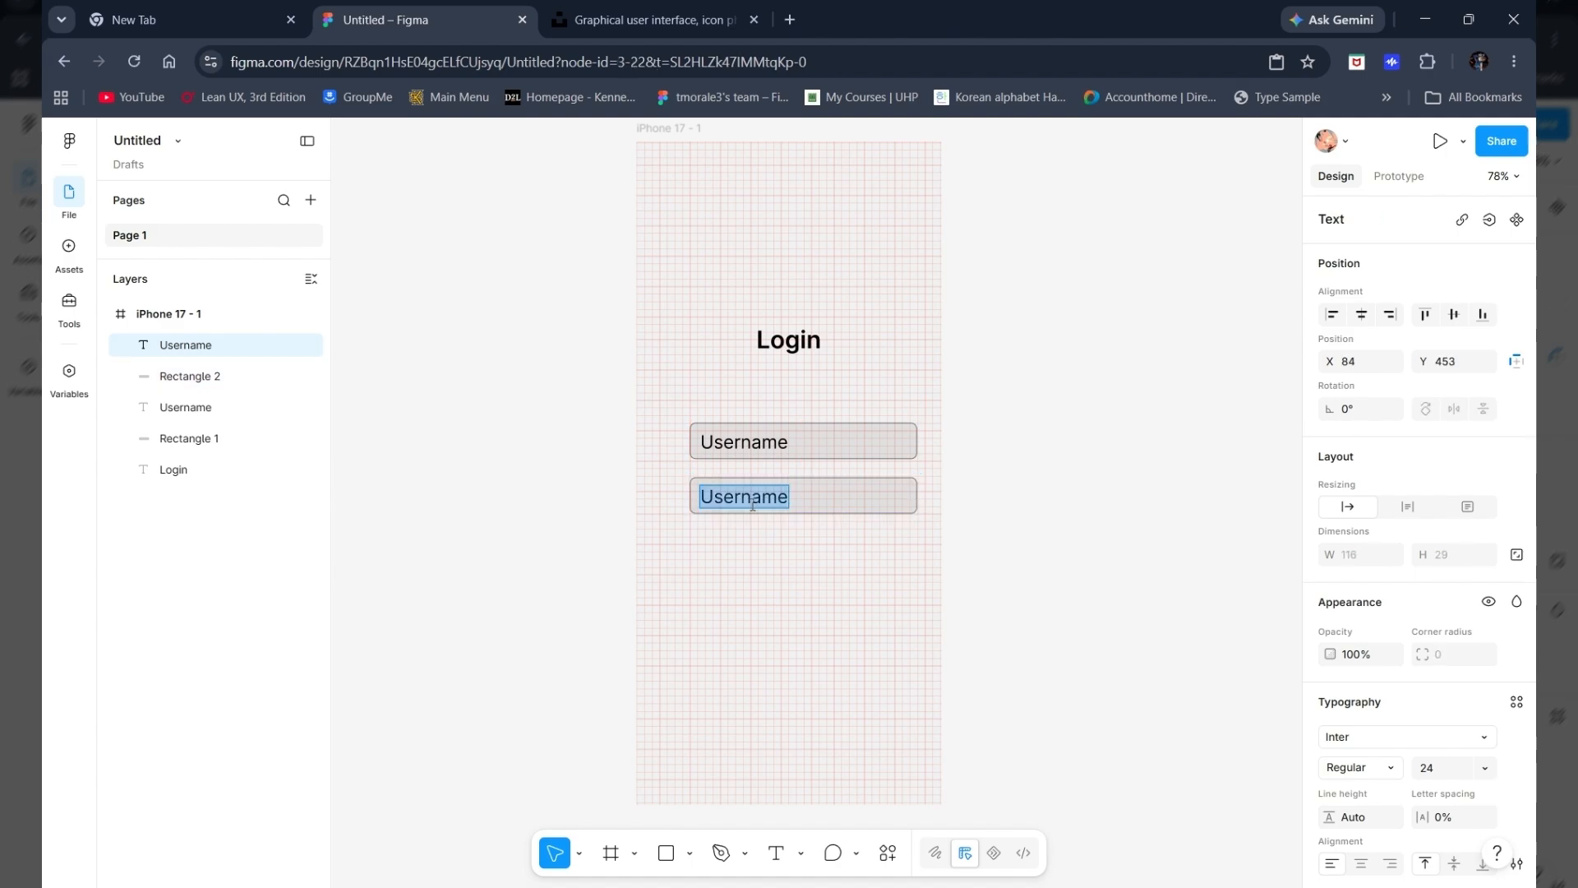
text(Passw)
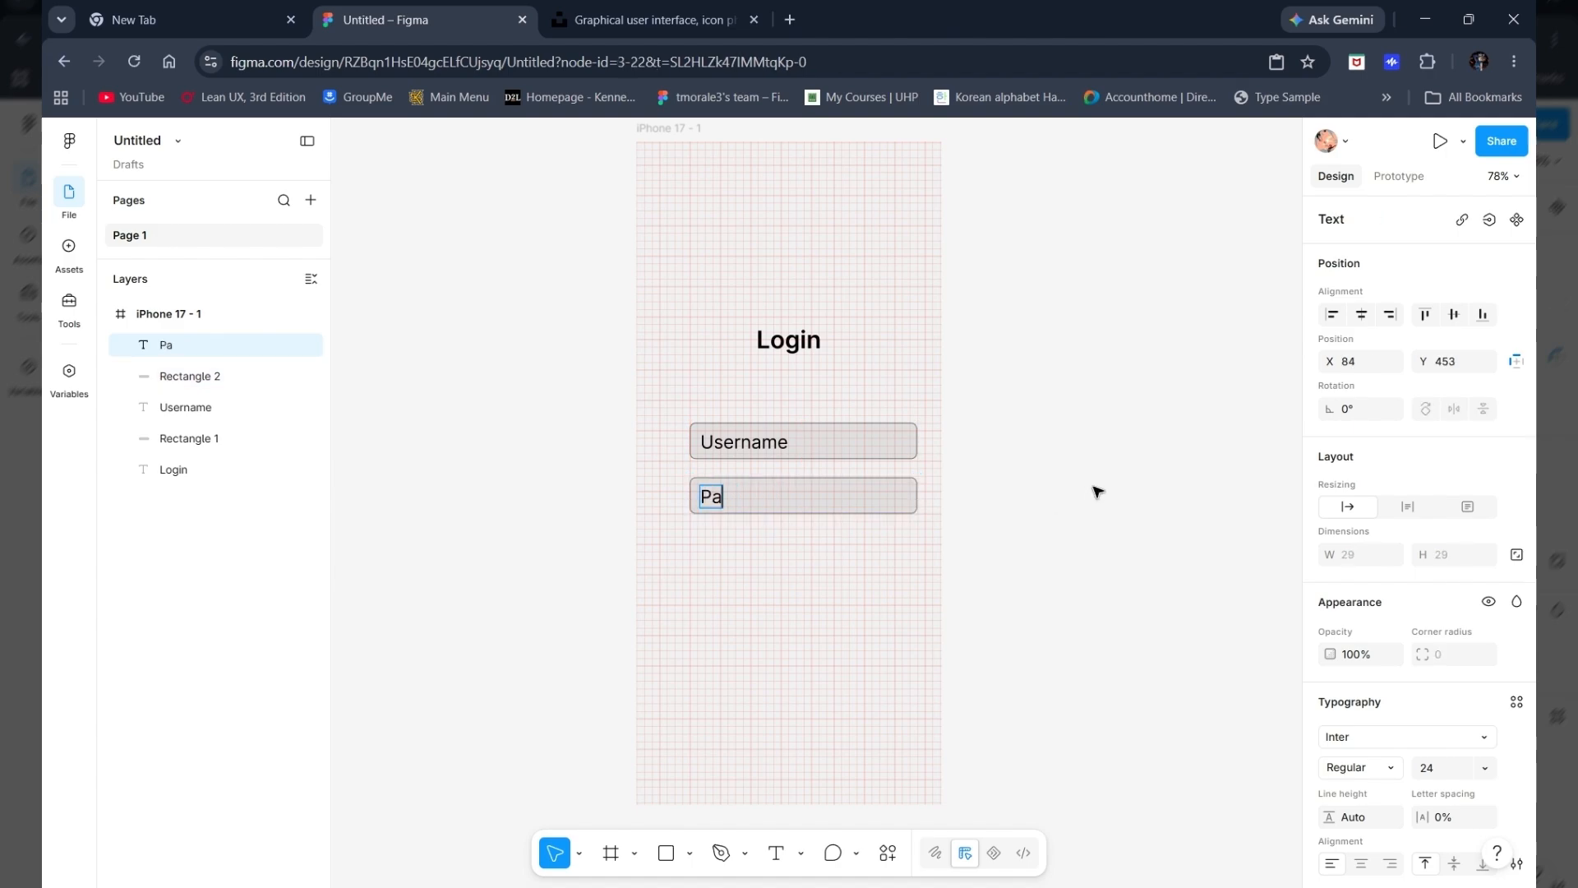
text(ord)
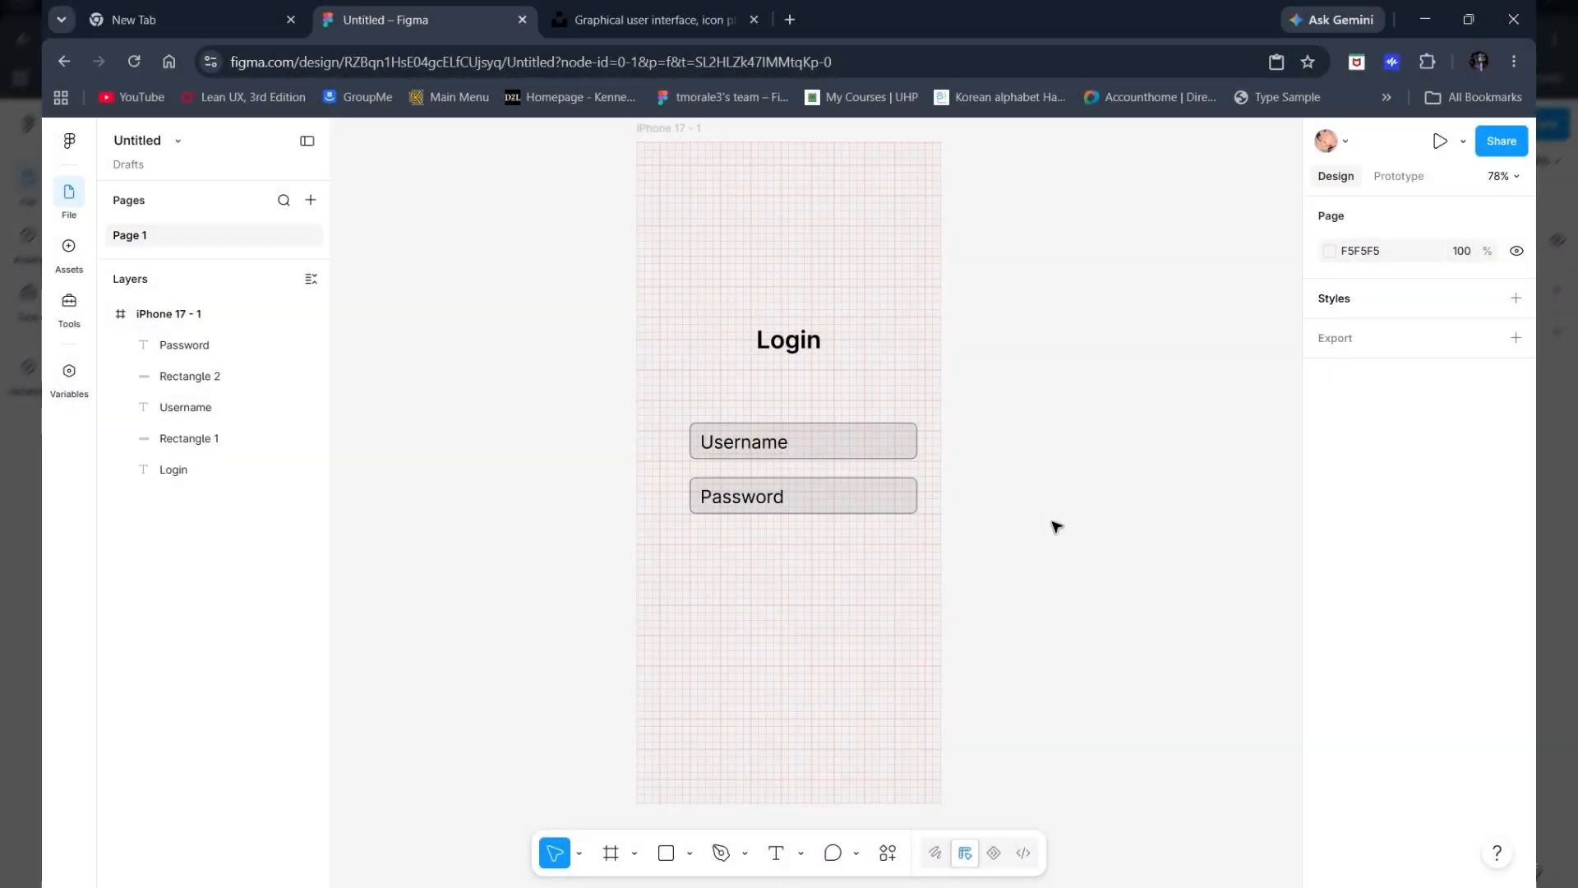
Step: Paste another copy of the Username field, align it beneath the Password field and change its text to "Login"
key(ctrl+v)
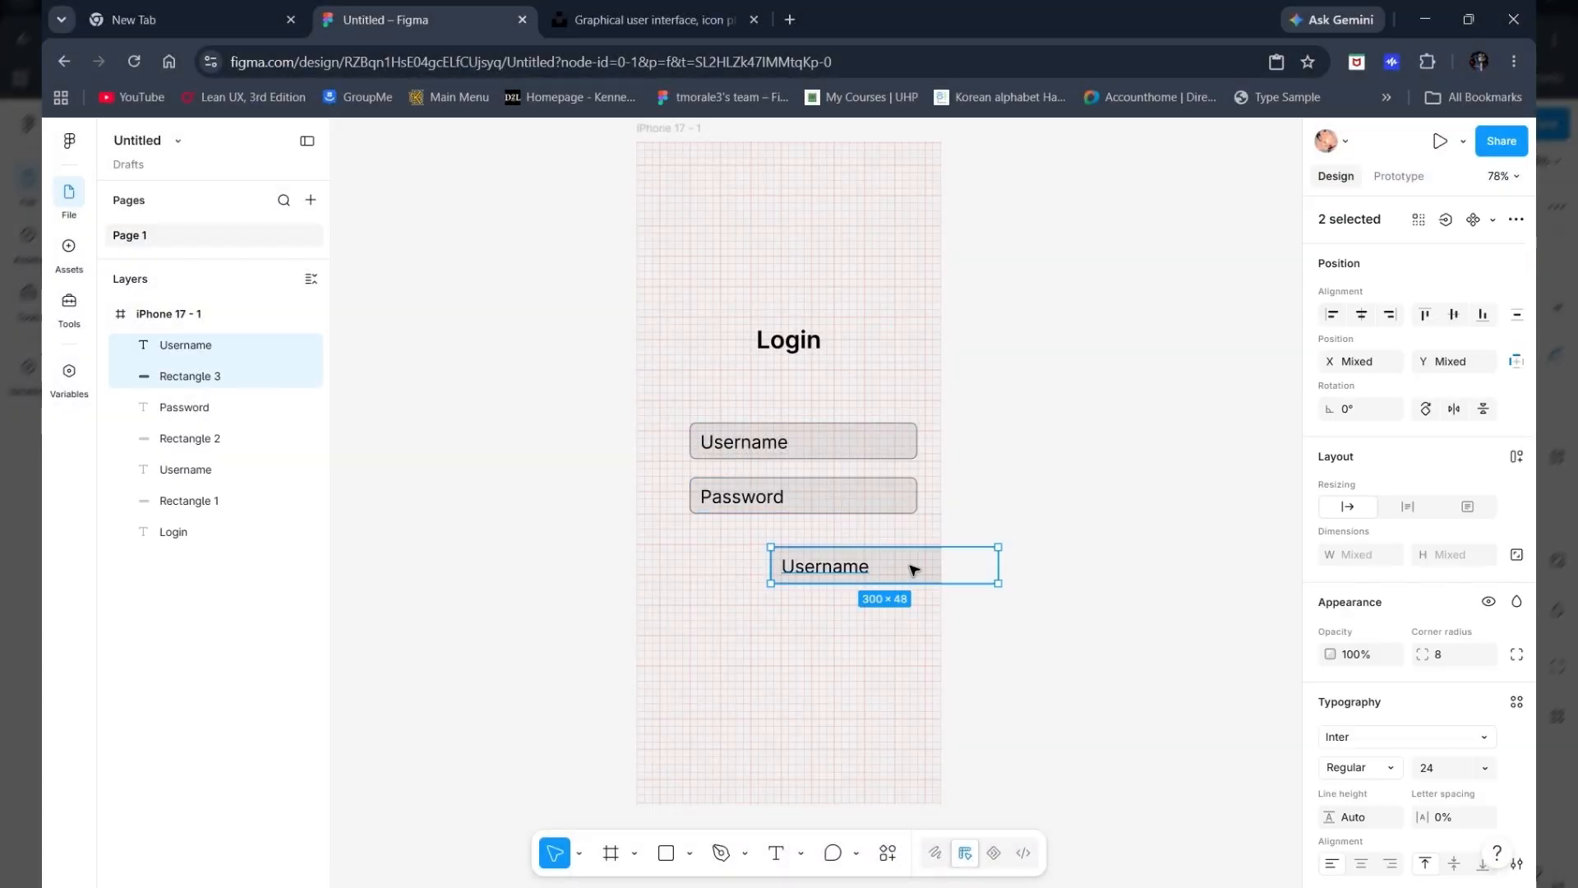
drag(910, 570, 830, 559)
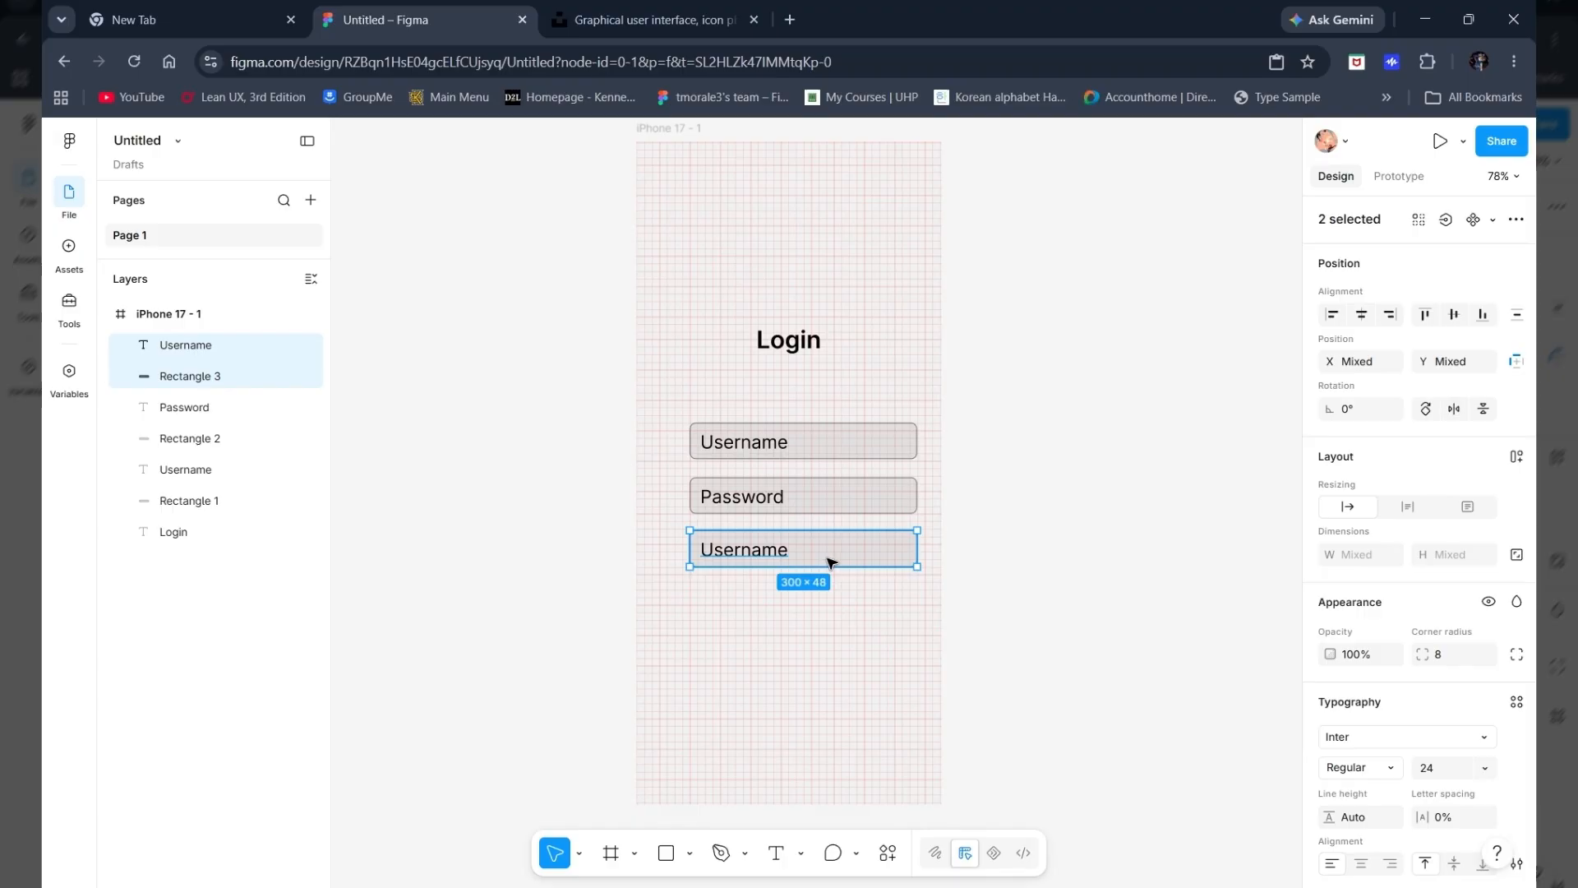
click(817, 606)
double_click(731, 552)
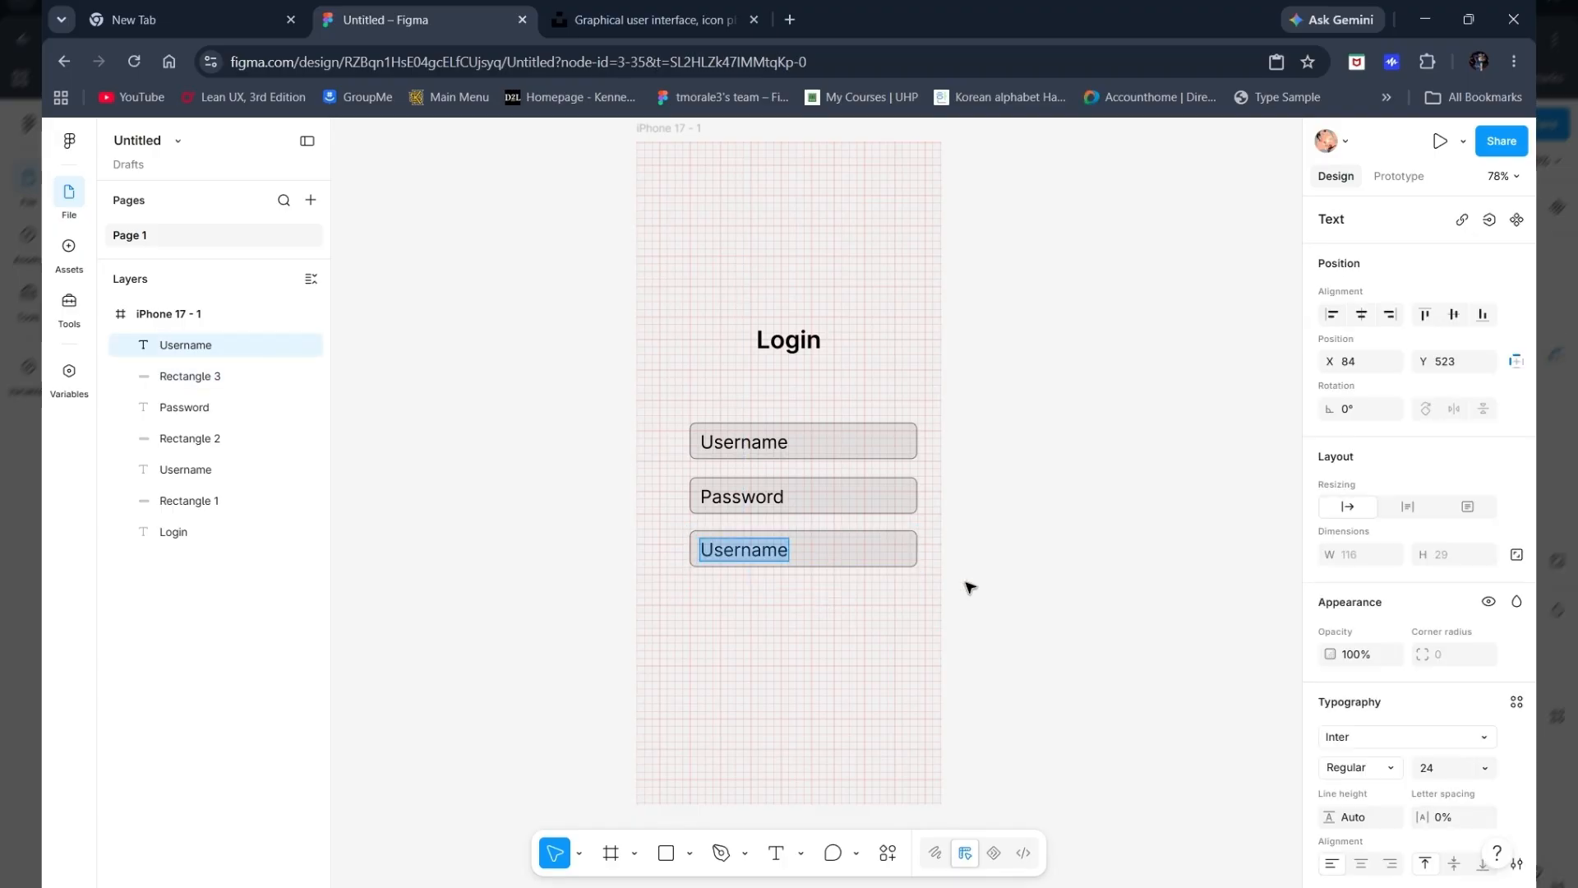
text(Login)
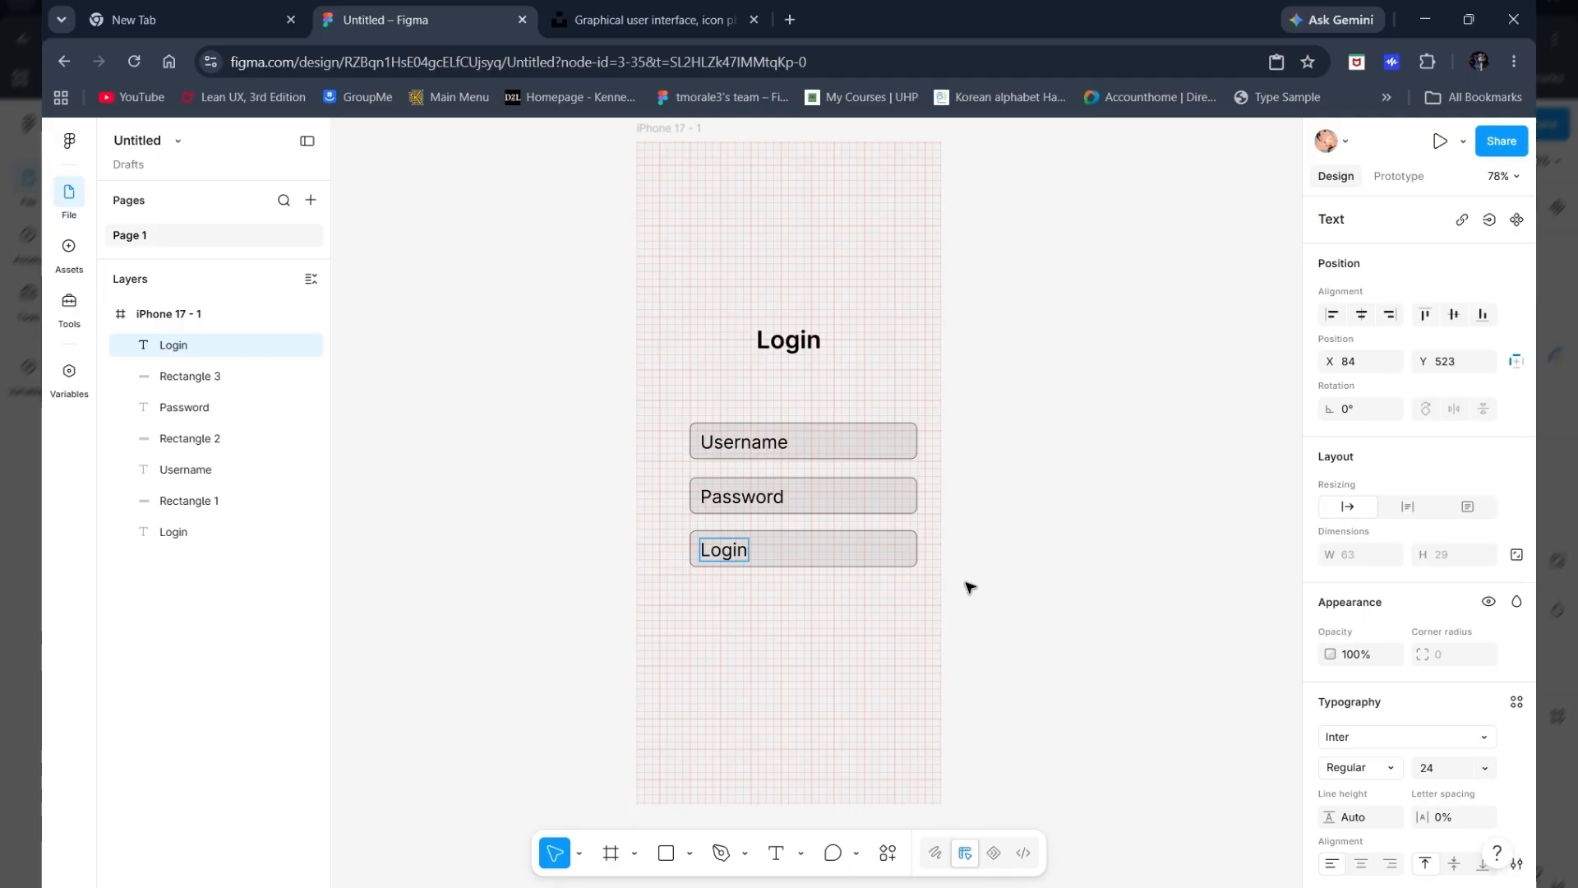
key(Escape)
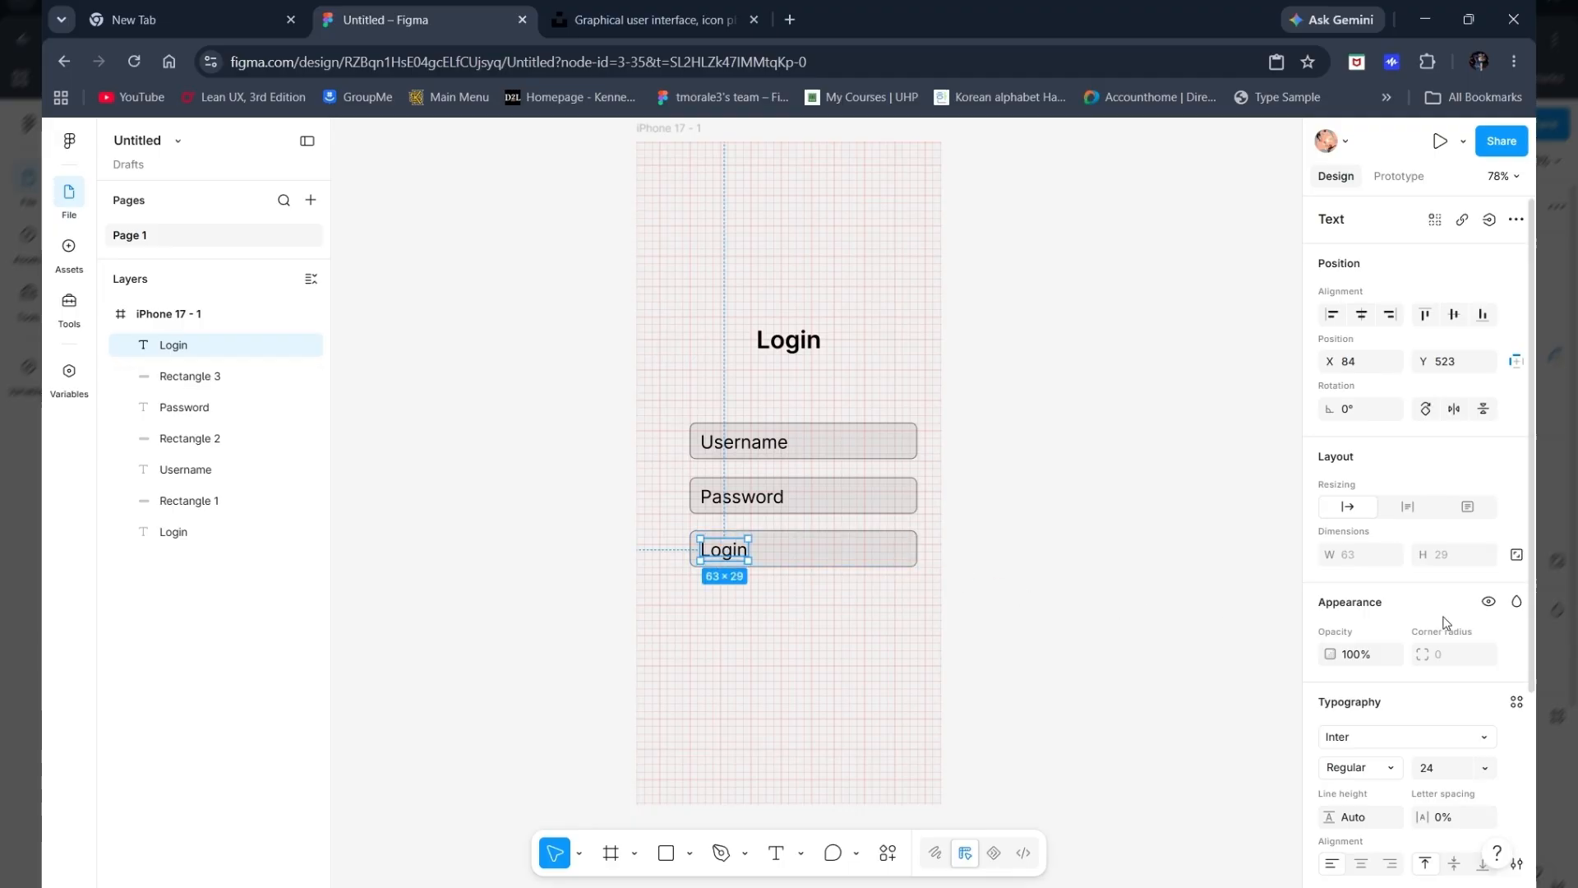
Step: Change the fill of the Login text in the third field to the light page colour F5F5F5
scroll(1349, 619, down, 3)
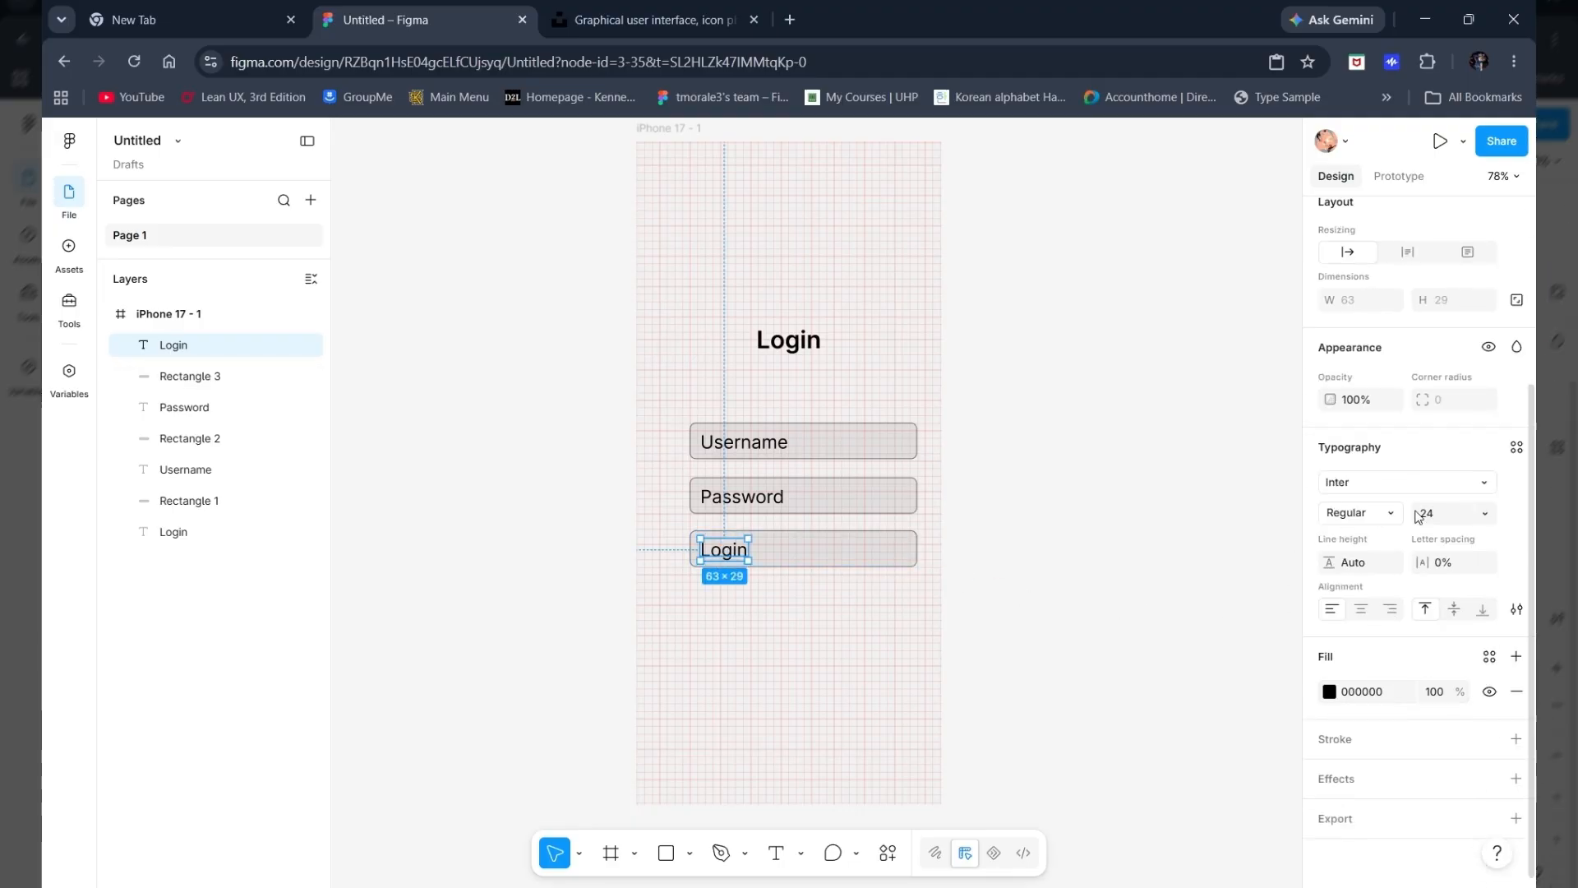
click(1328, 692)
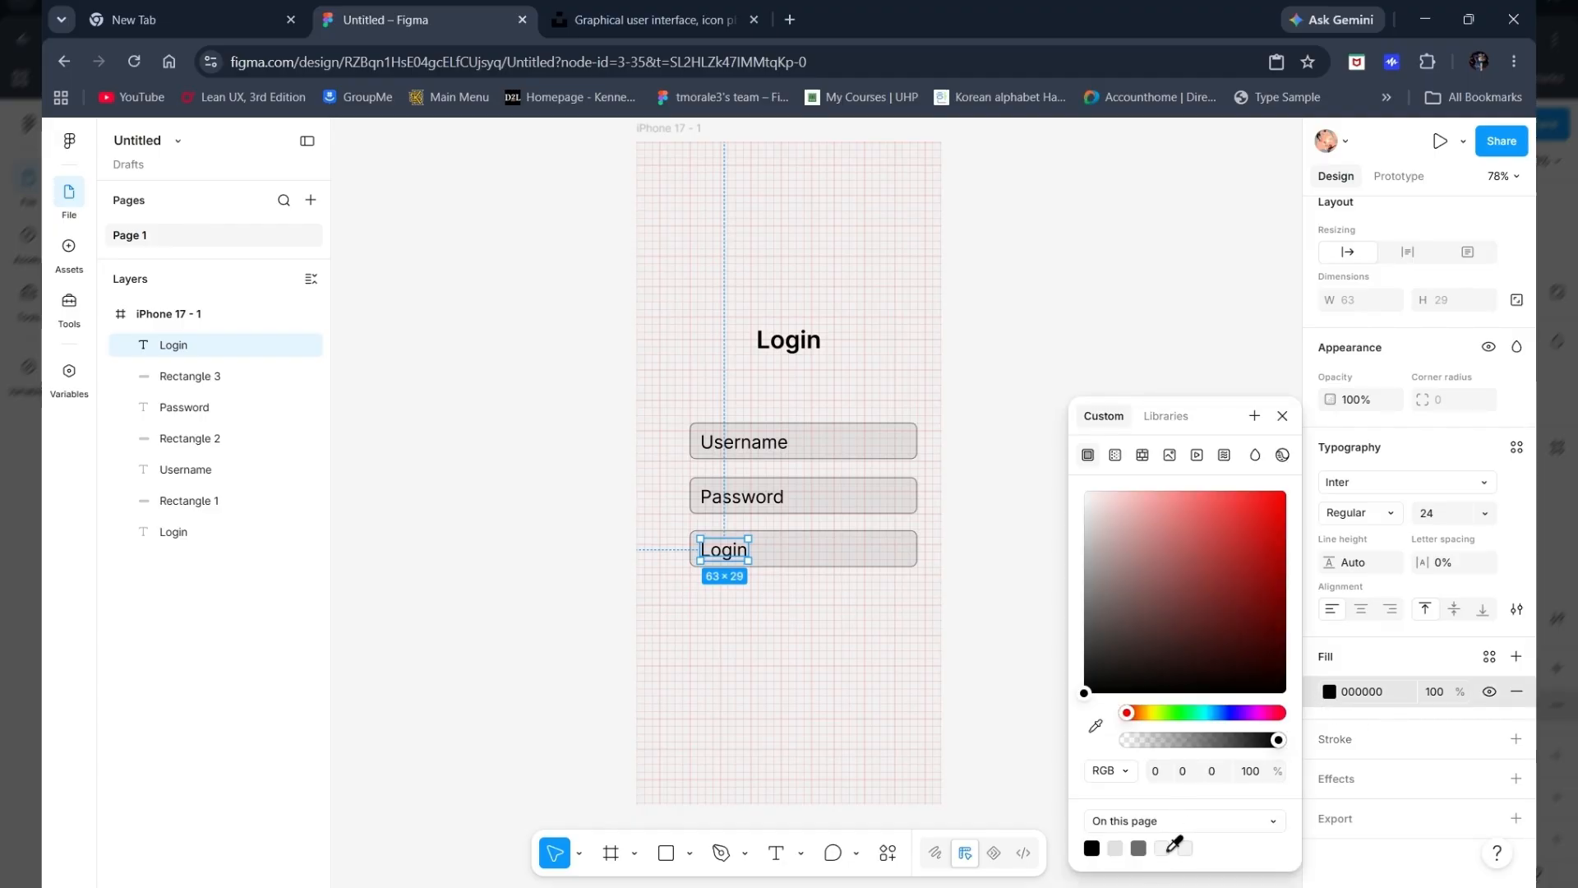
click(1161, 847)
Step: Fill the third field's rectangle with black and centre the Login text inside it
click(888, 557)
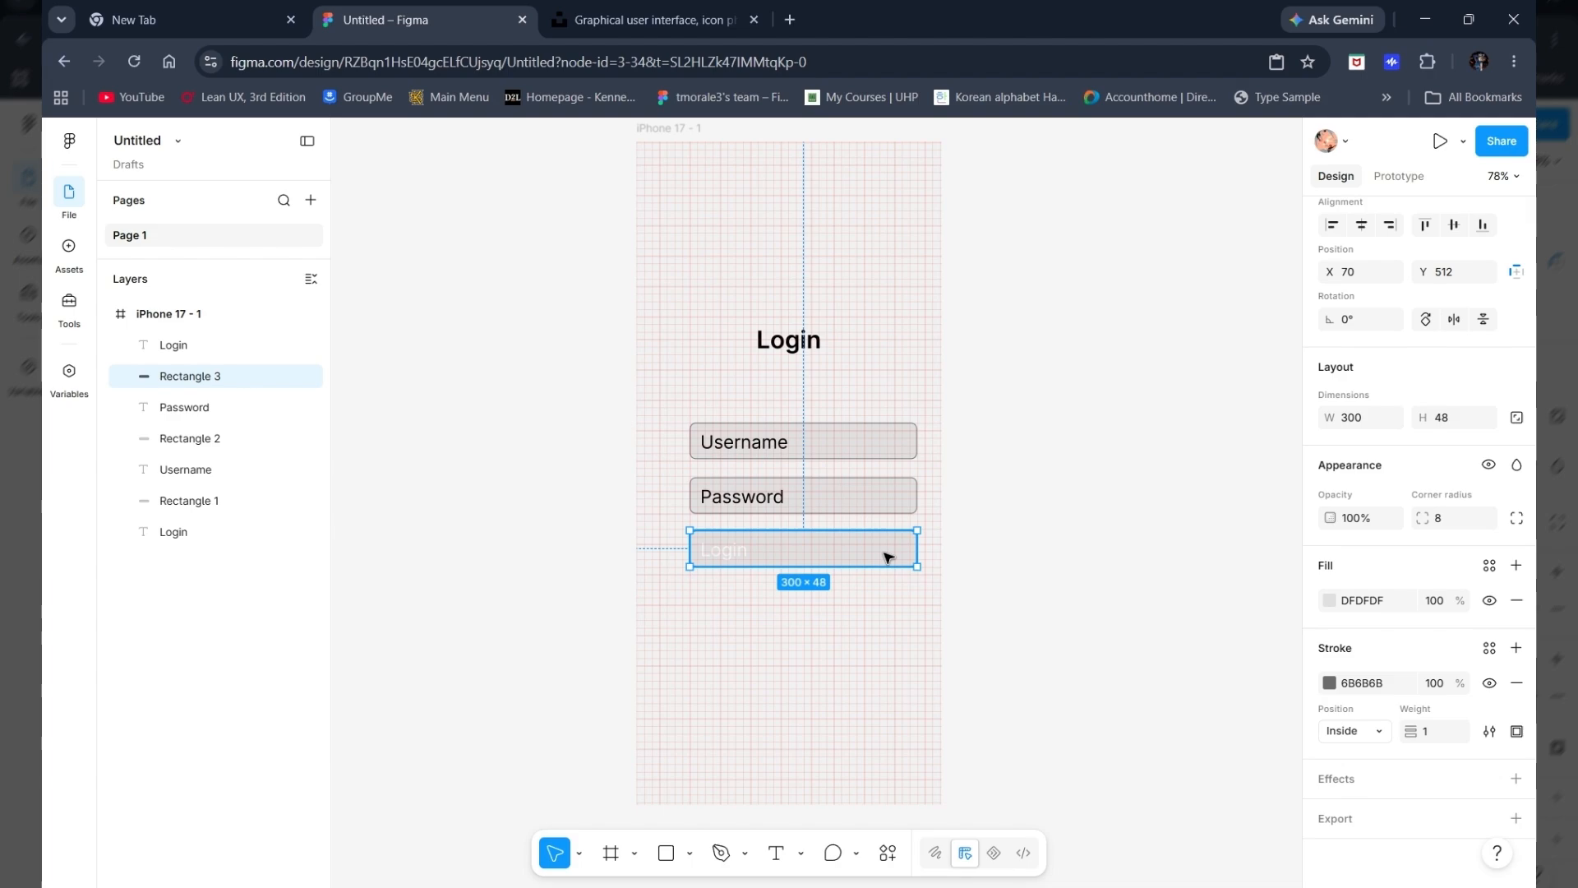
click(1330, 603)
drag(1094, 562, 1091, 693)
click(727, 551)
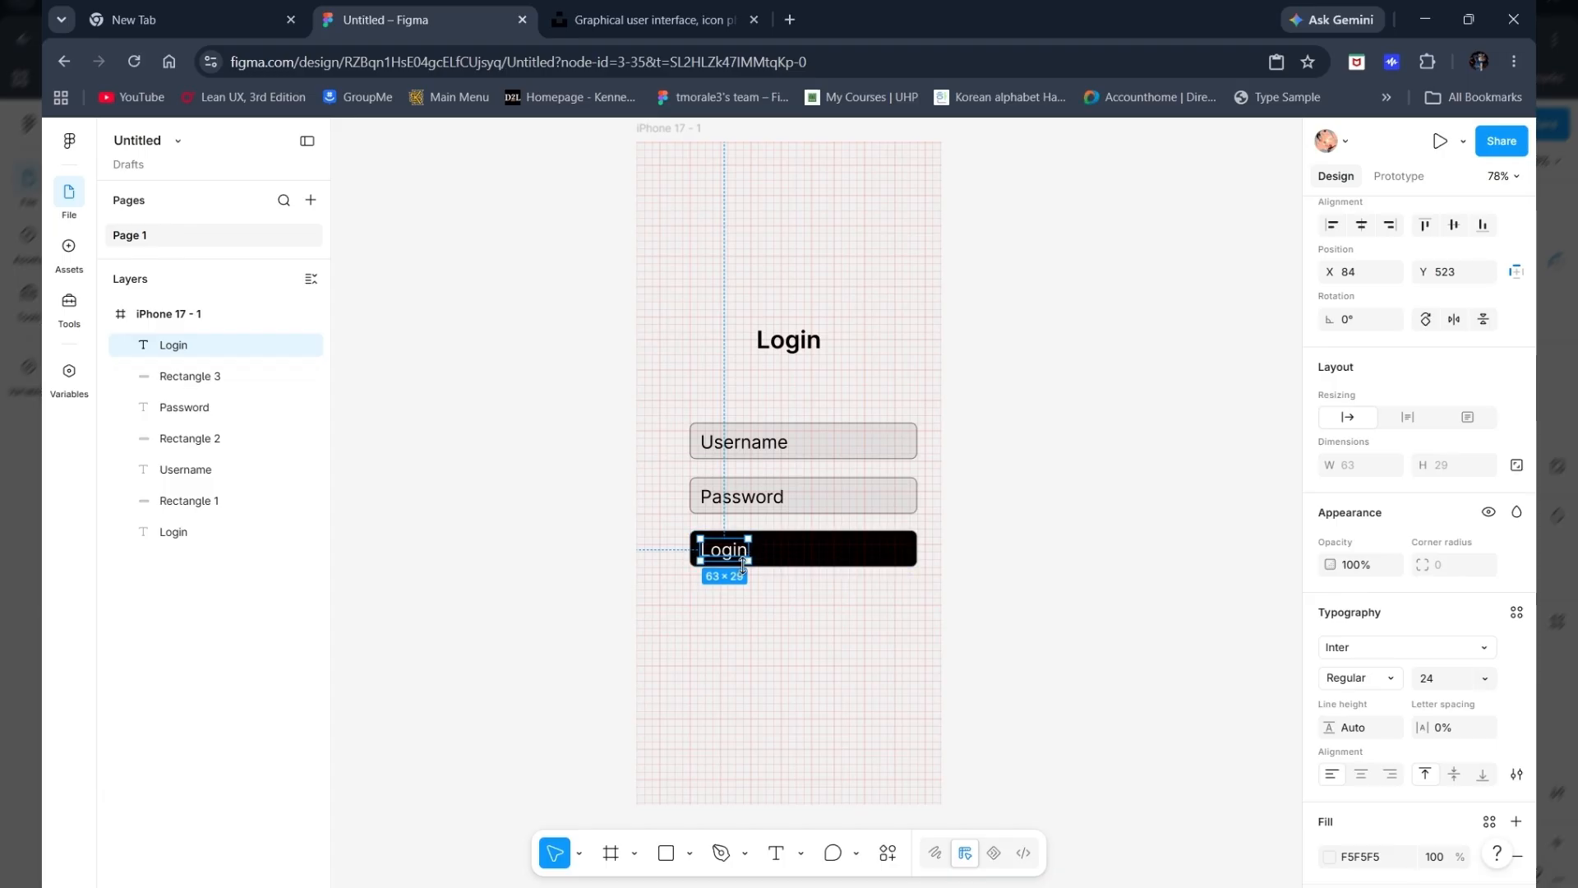
drag(731, 557, 797, 562)
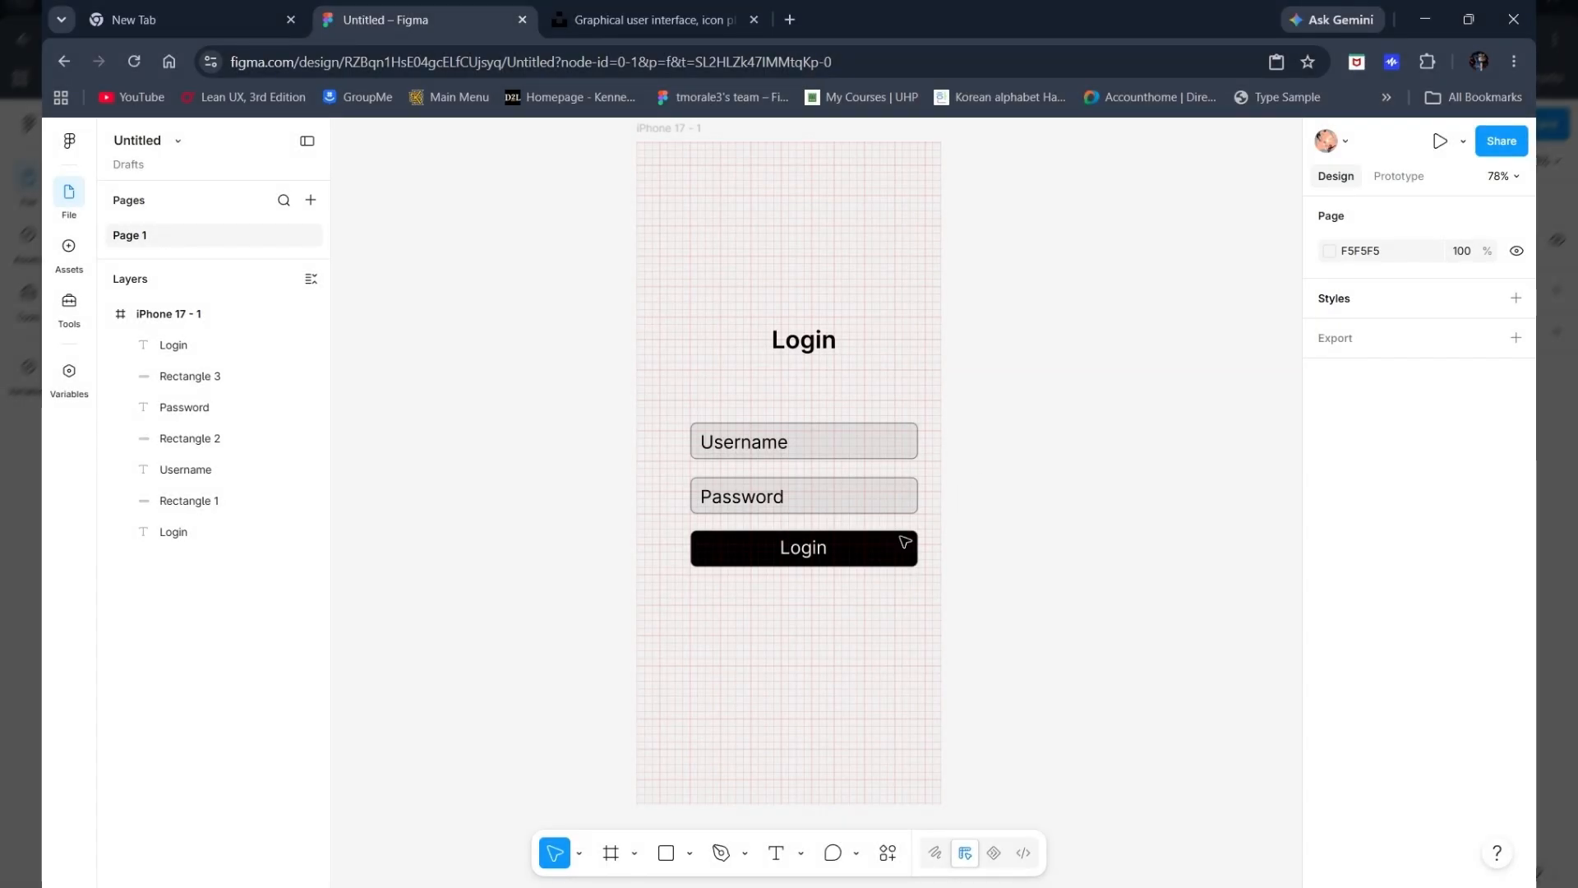
Step: Wrap the text and rectangle of the Username field, the Password field and the Login button in separate frames
click(761, 445)
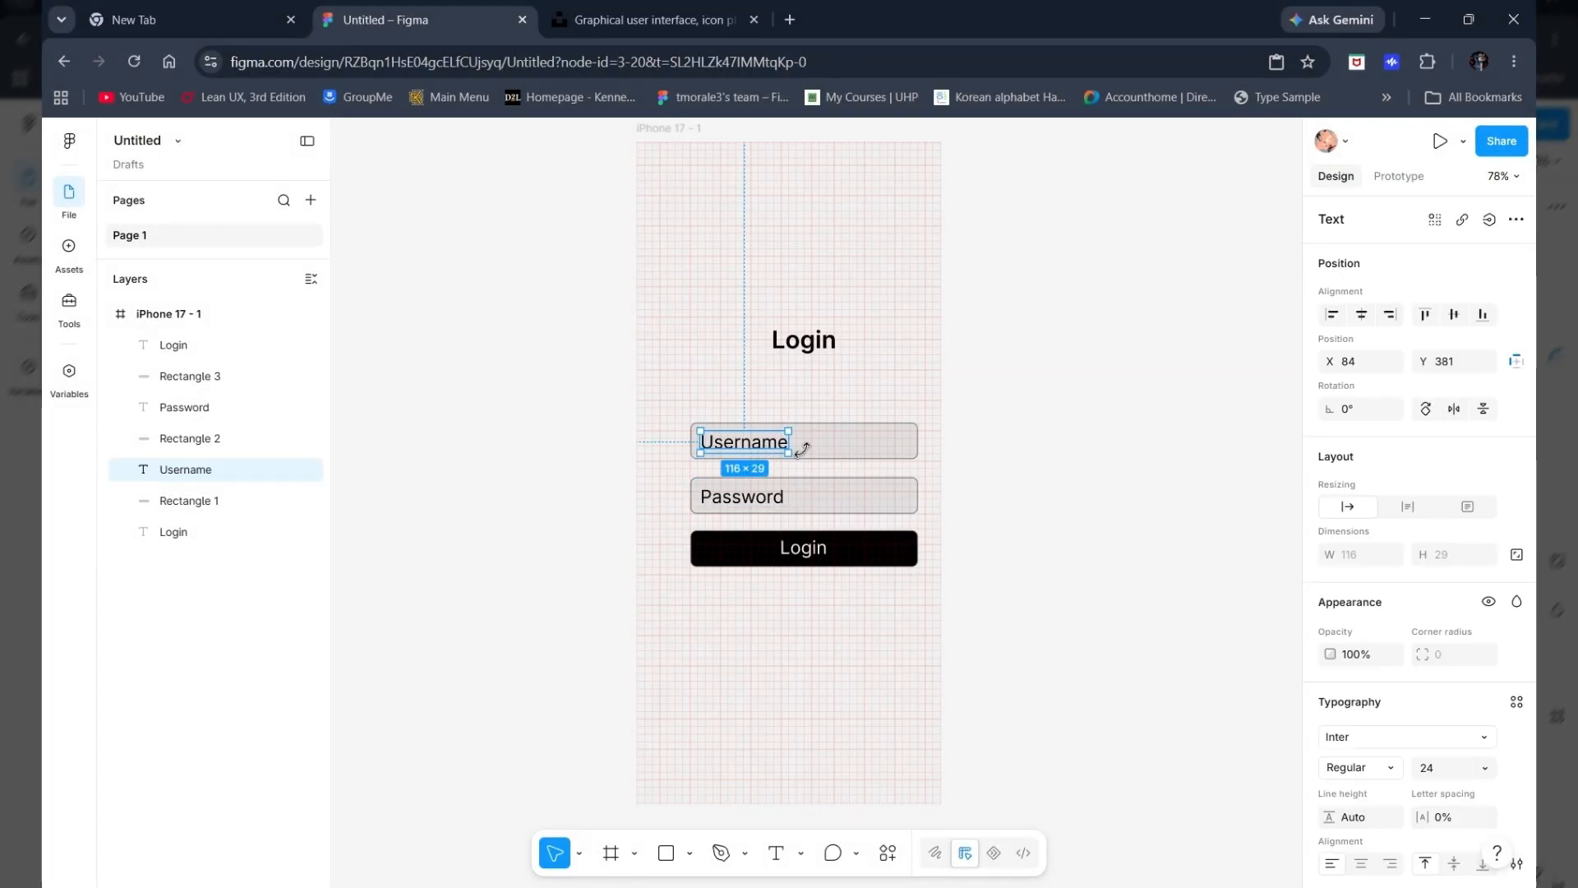
shift+click(856, 444)
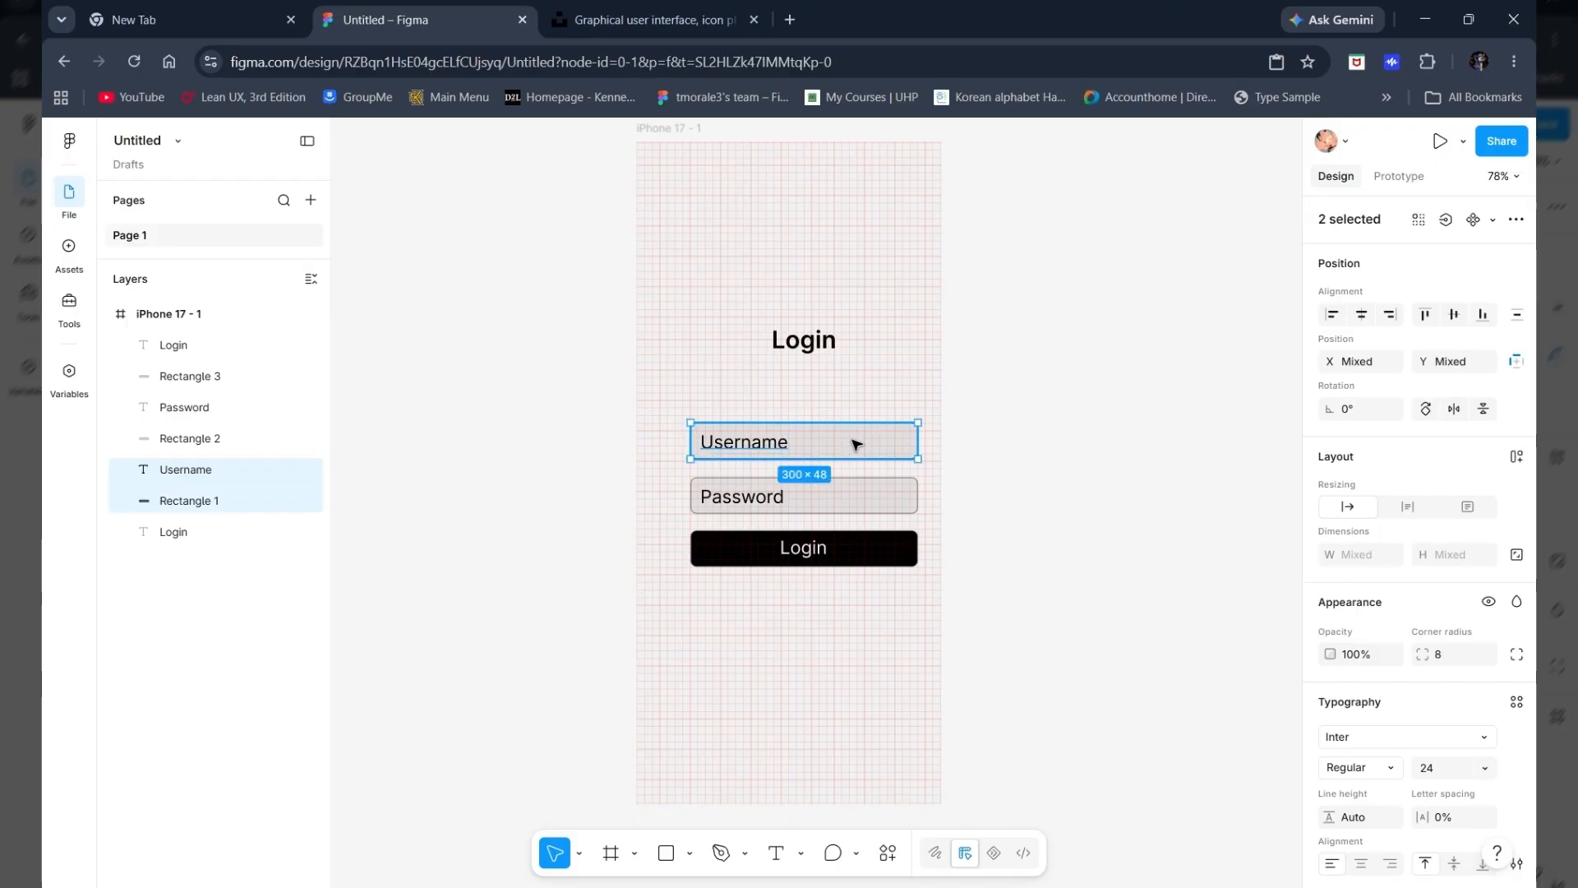
right_click(855, 445)
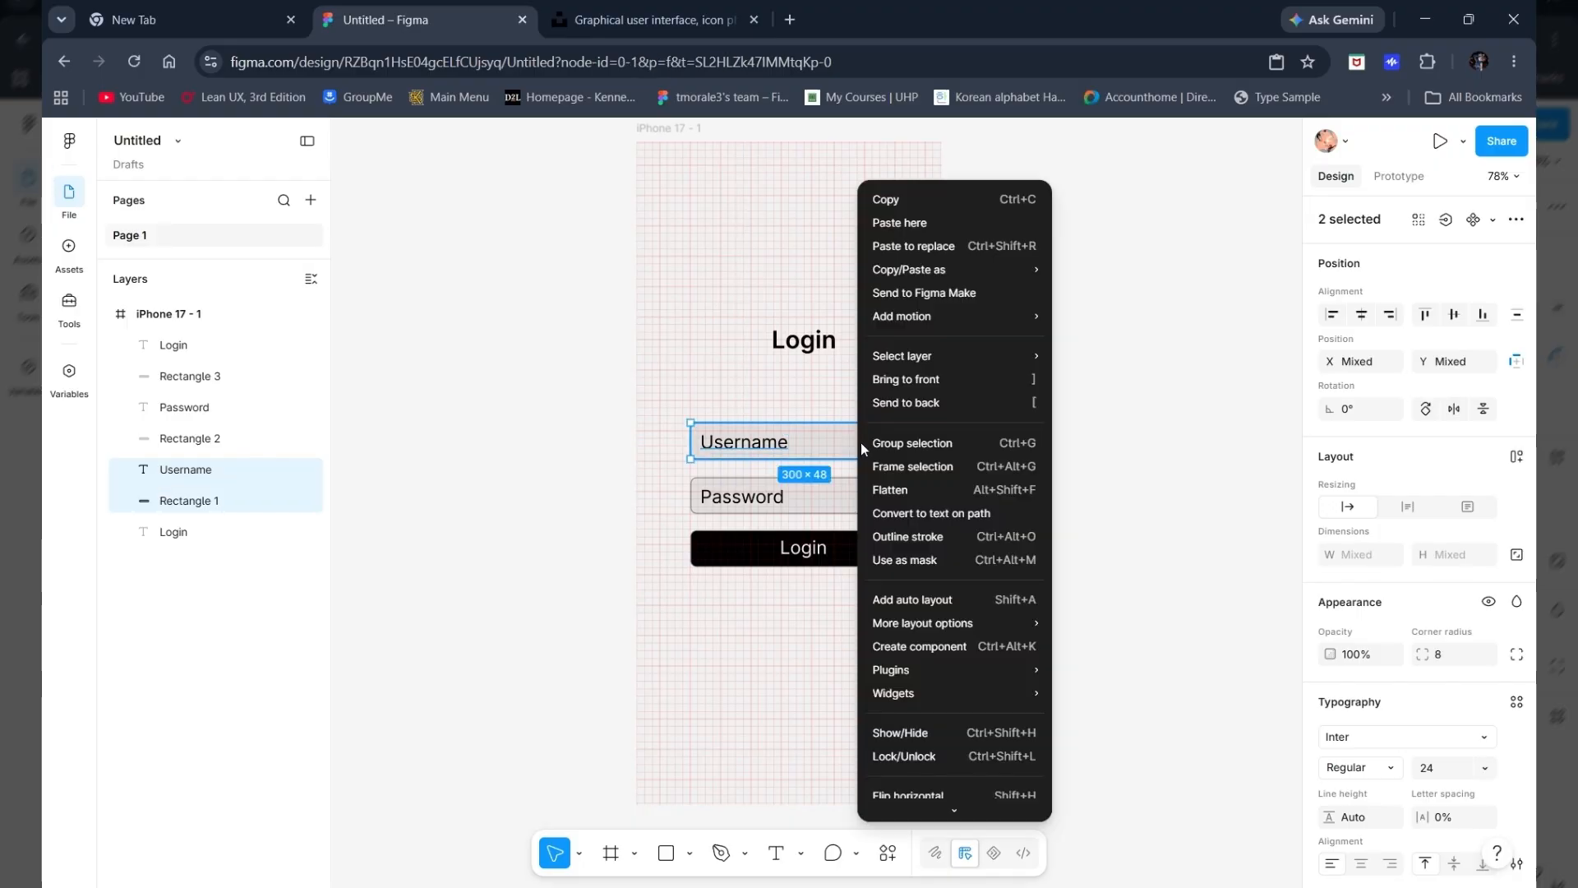
click(983, 466)
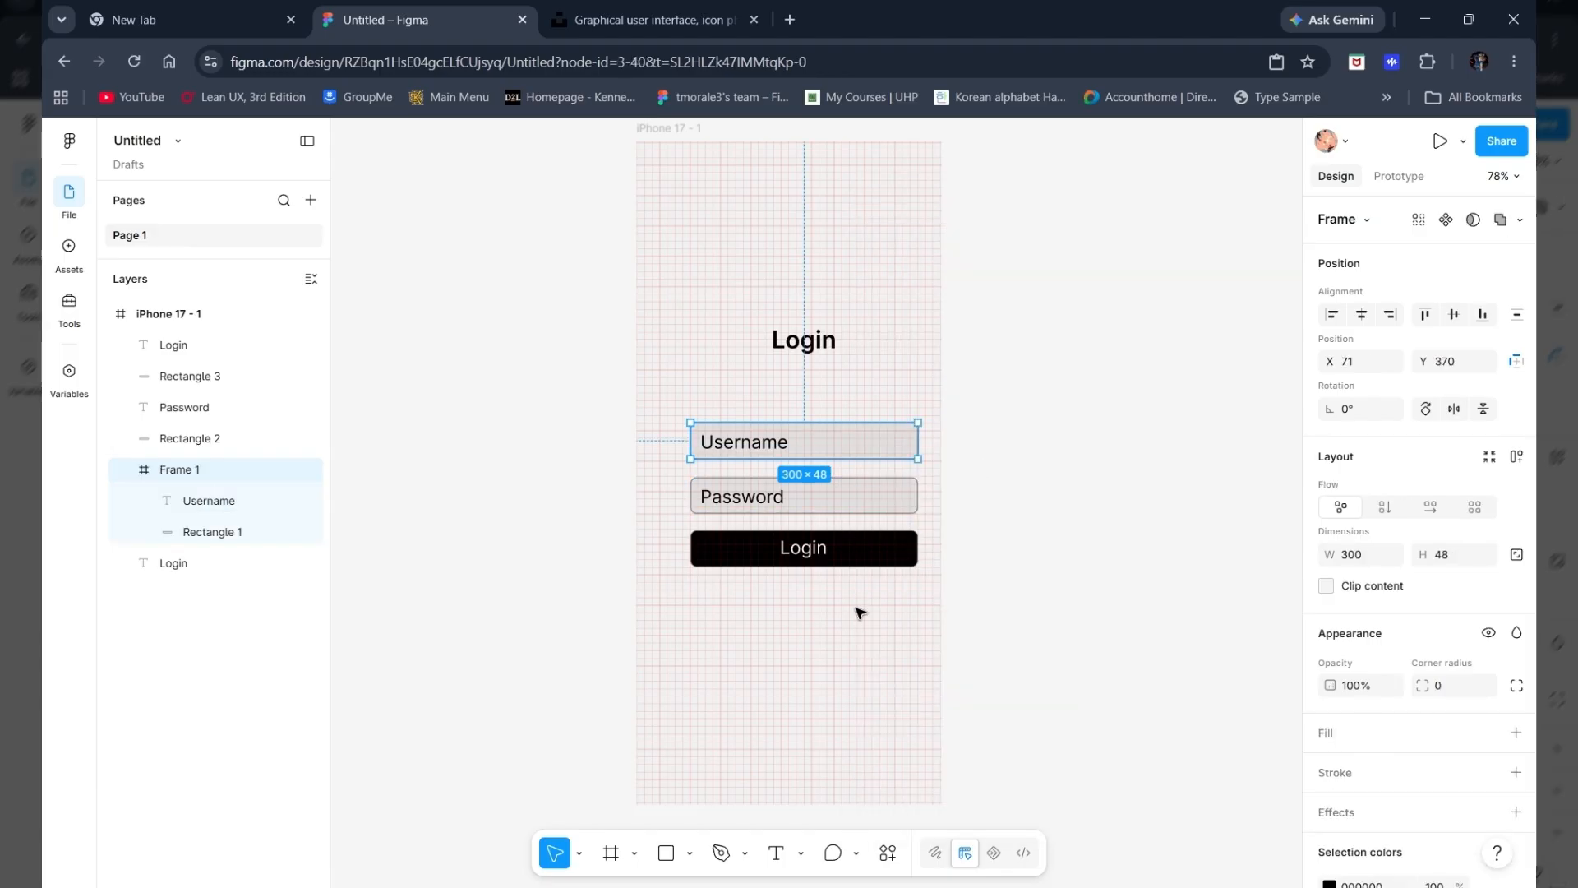
click(801, 501)
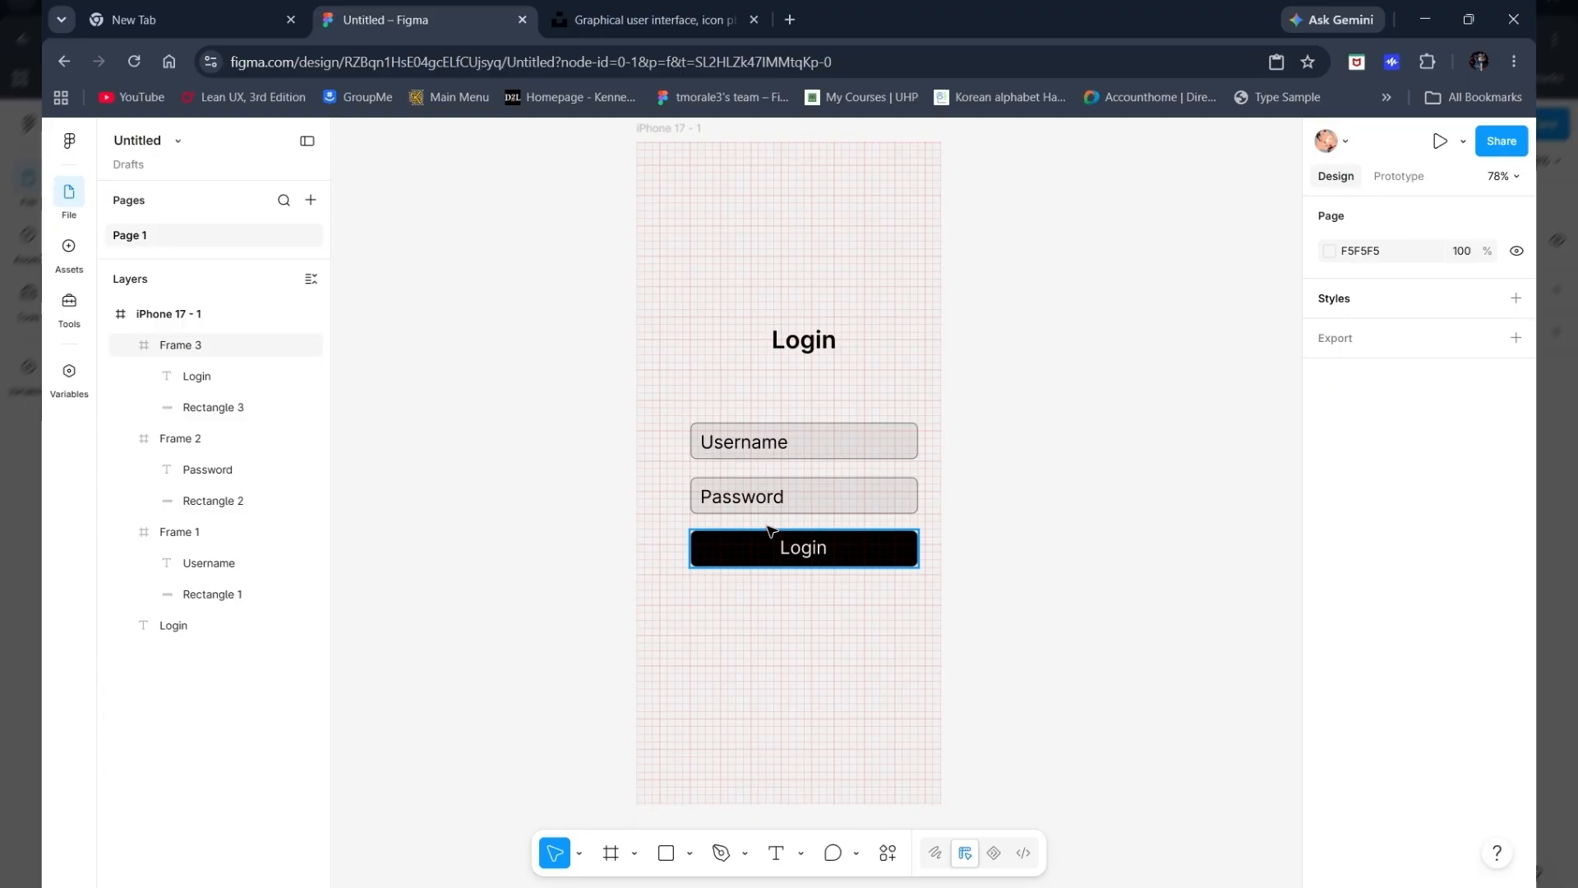
Step: Align the Login heading, both input field frames and the Login button frame on their horizontal centres
click(803, 345)
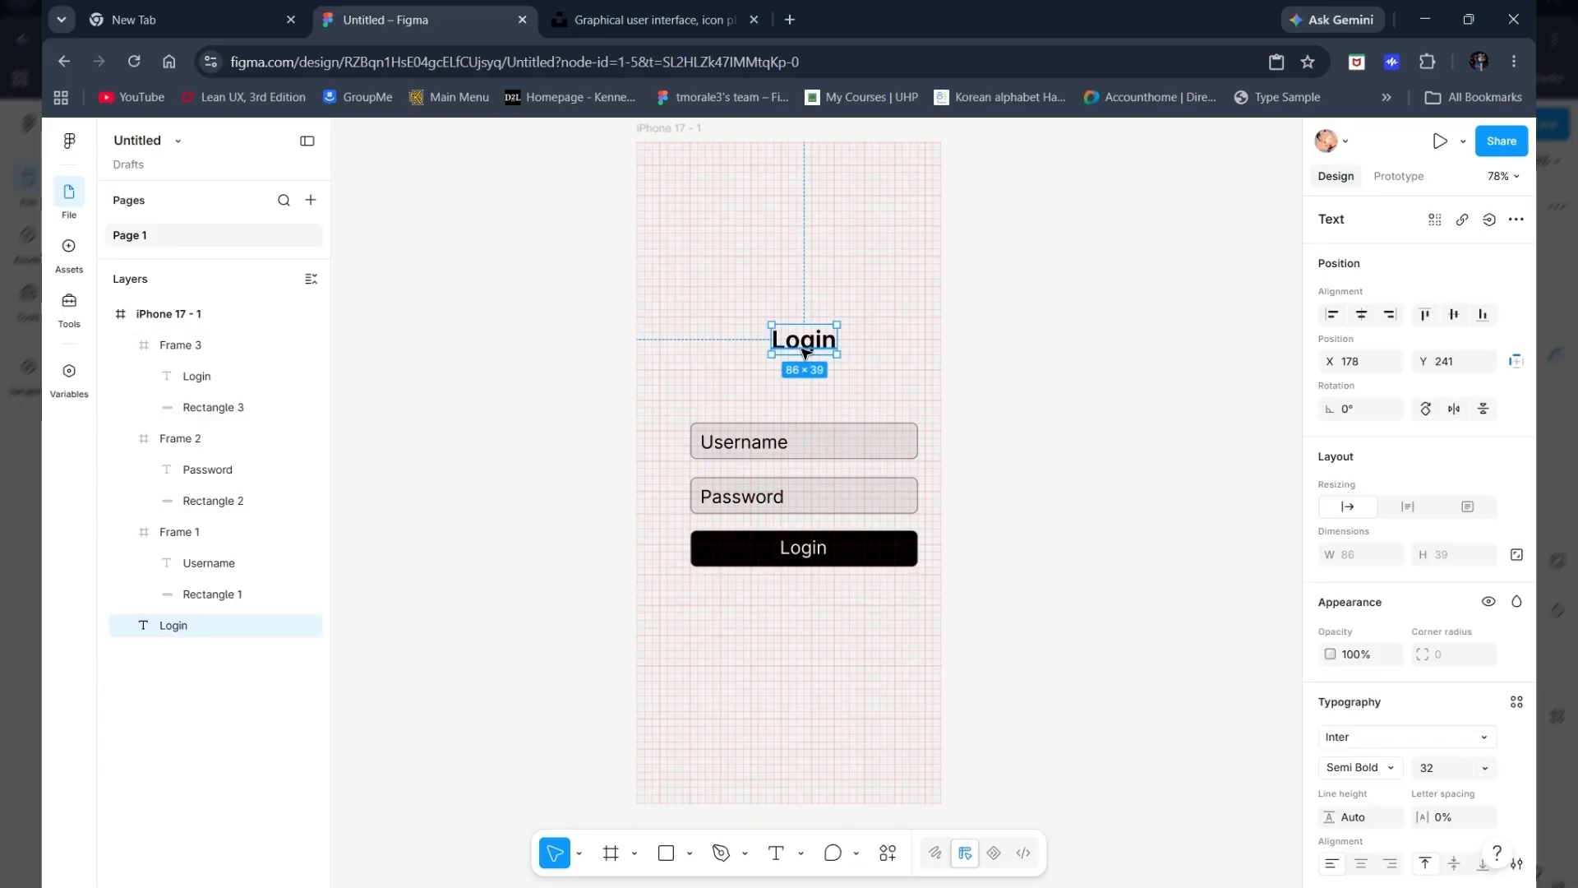
shift+click(810, 442)
shift+click(803, 503)
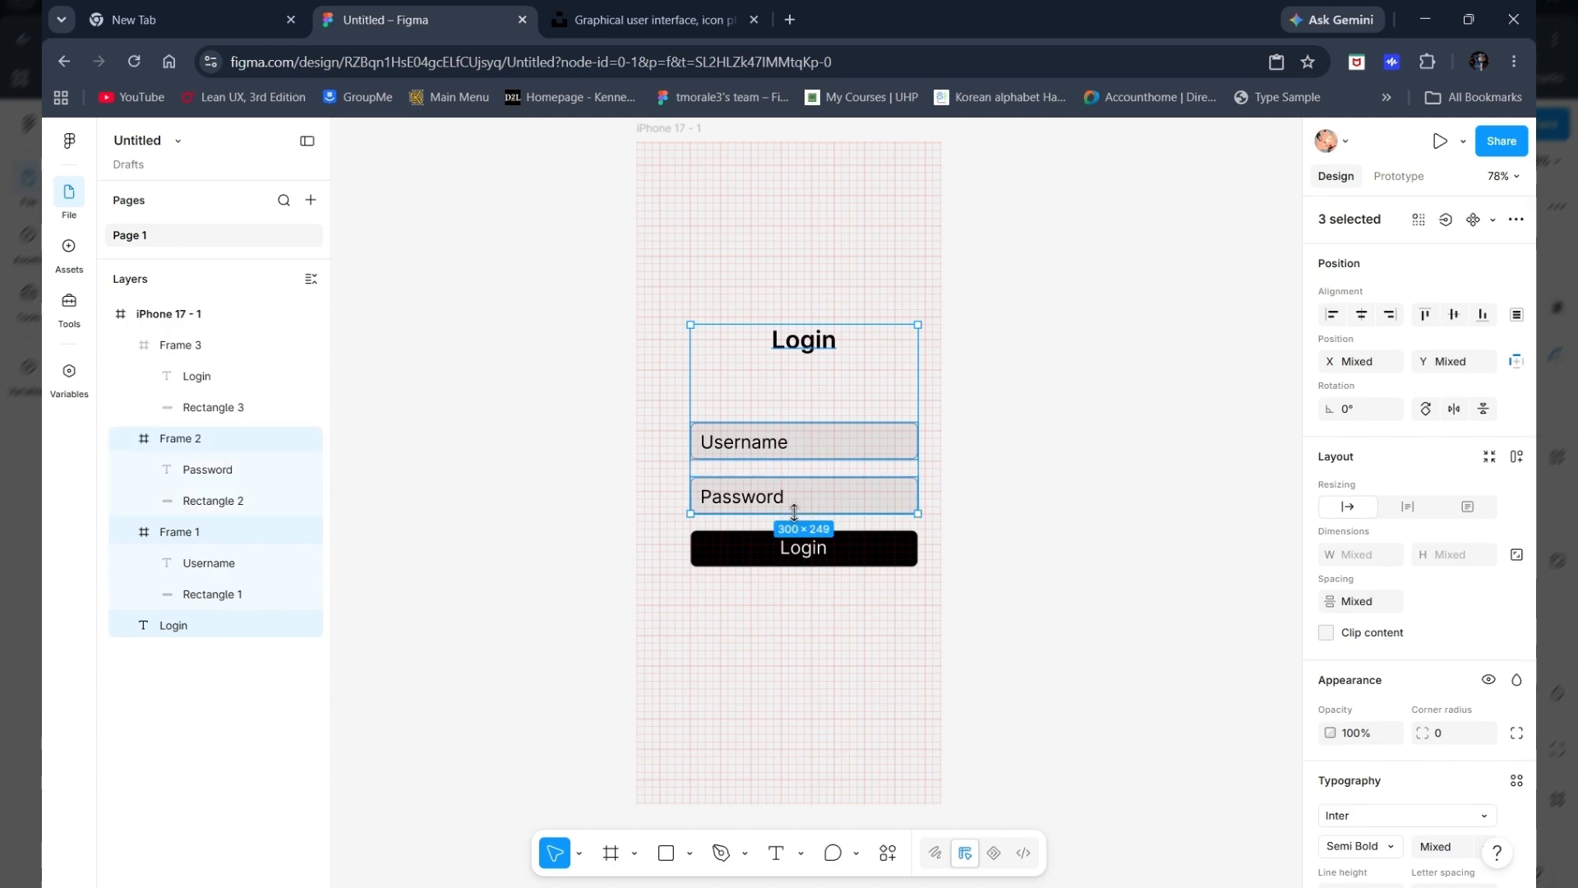
shift+click(804, 548)
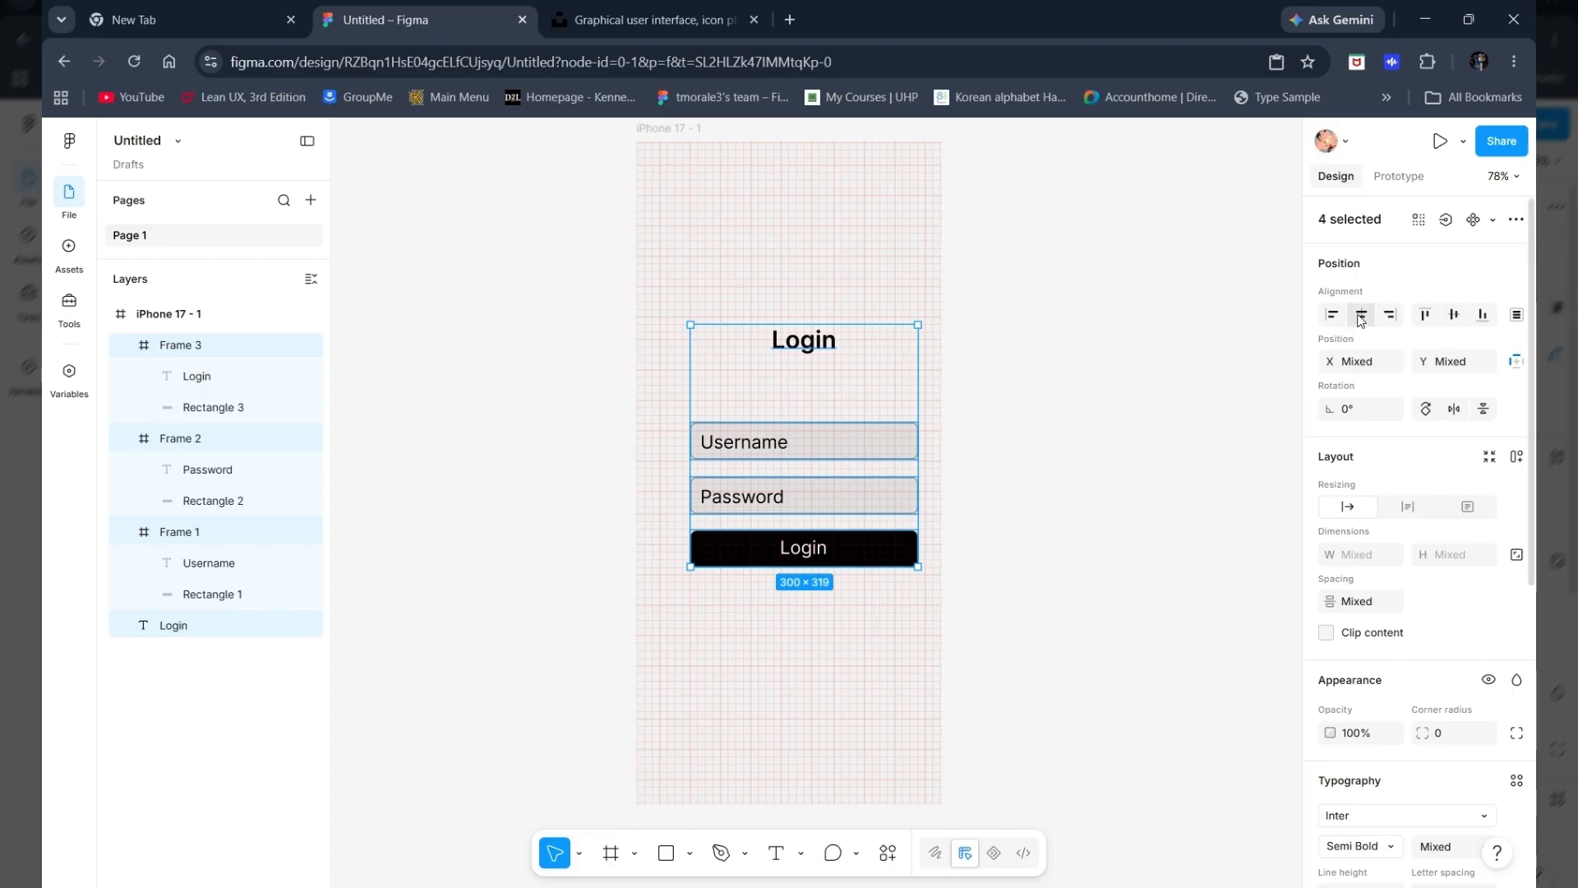
click(1001, 586)
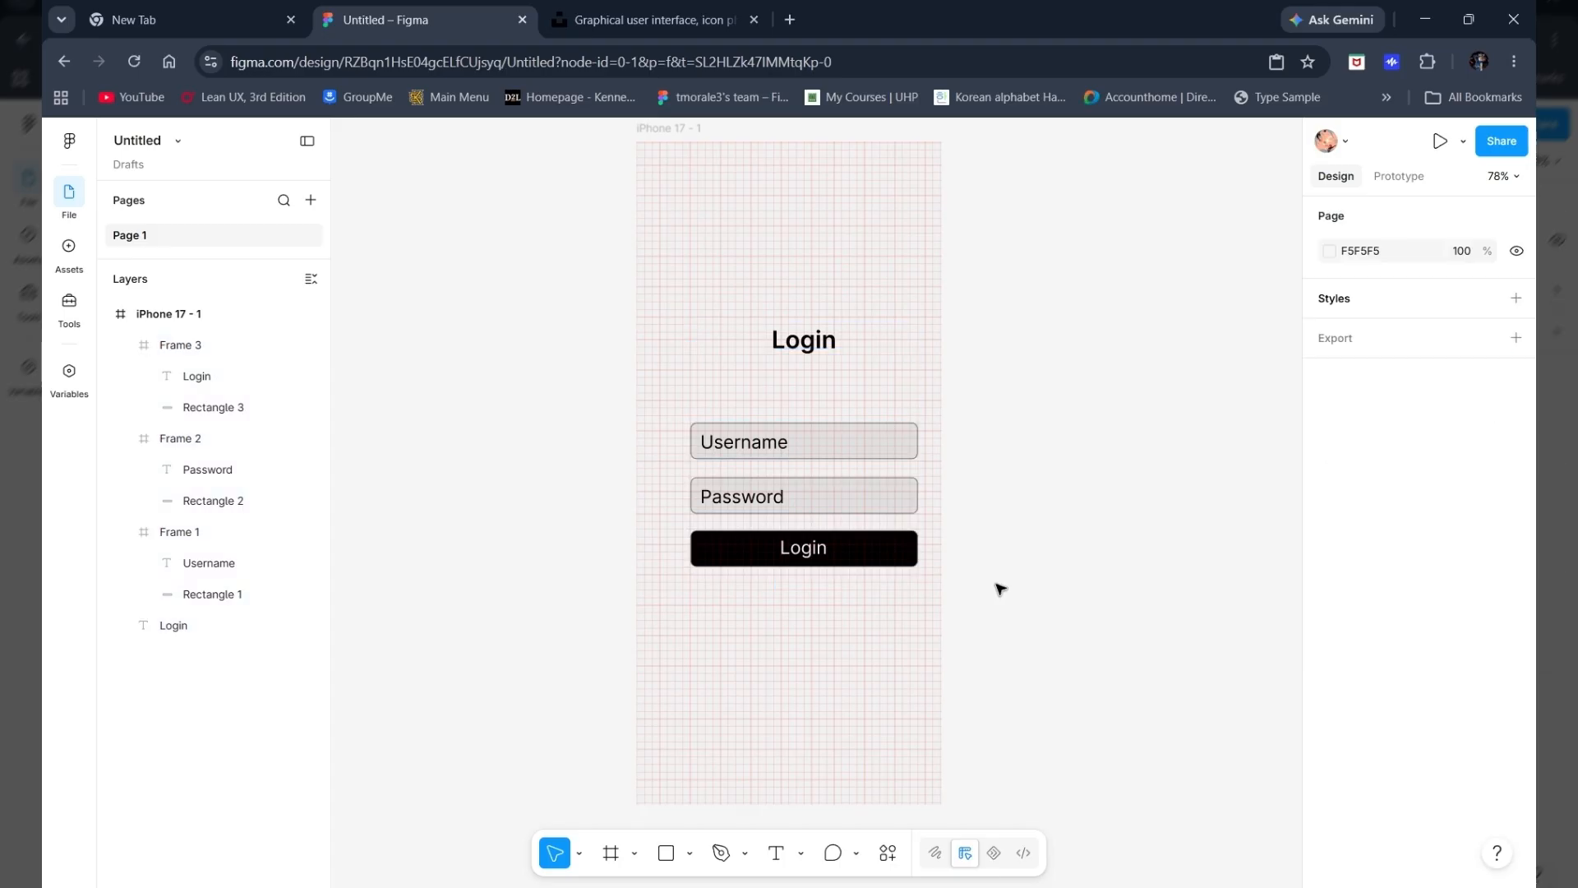
Step: Move the Login heading, both input fields and the Login button together to the horizontal centre of the iPhone frame
click(794, 350)
shift+click(796, 447)
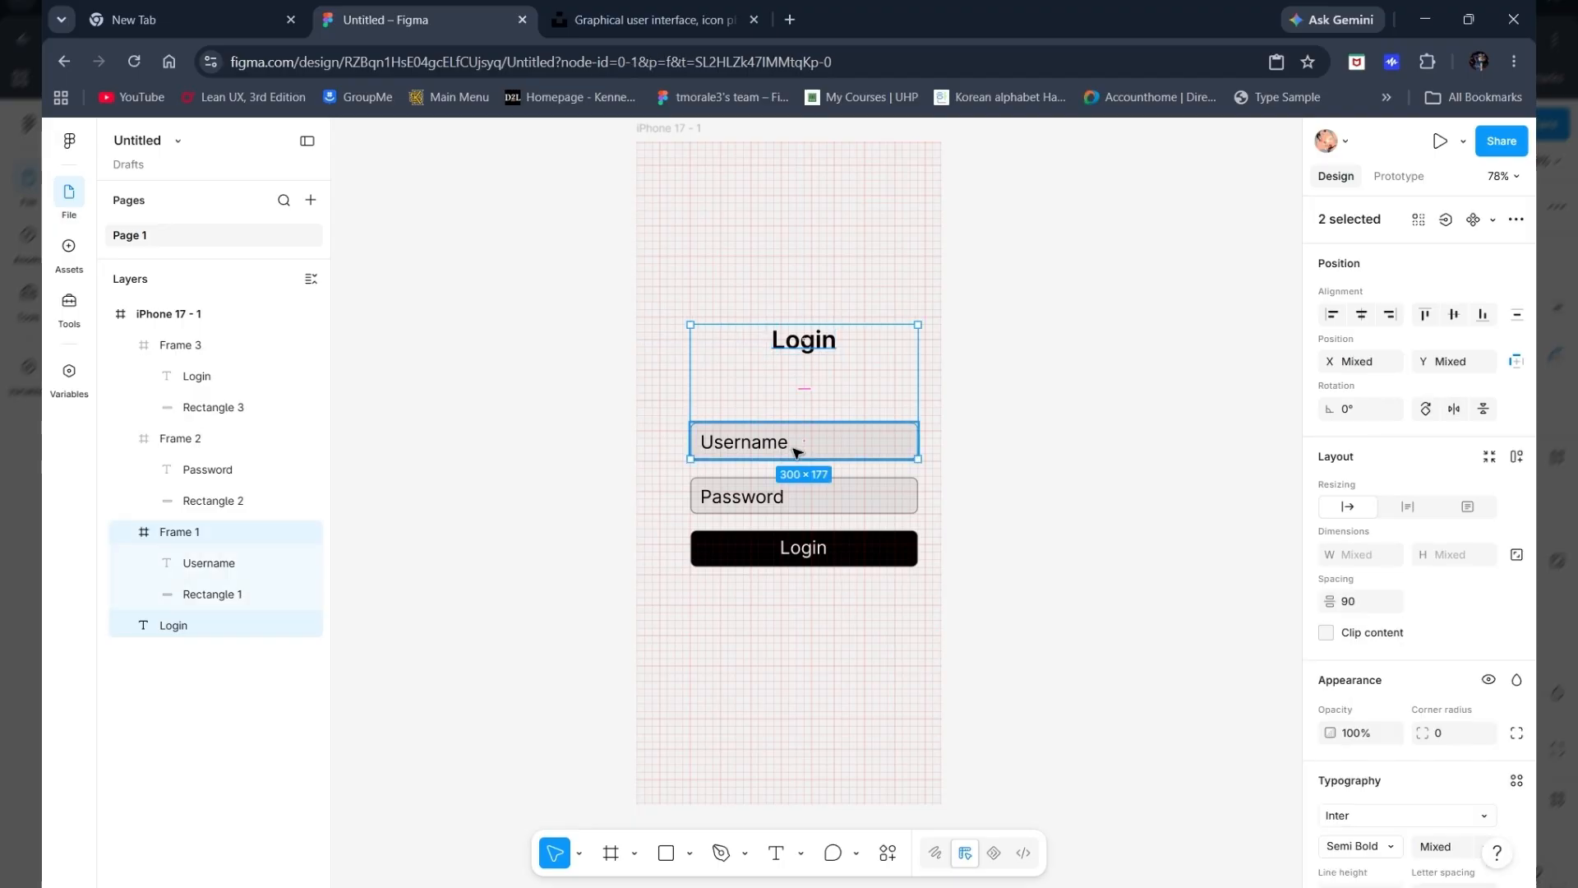
shift+click(799, 497)
shift+click(802, 549)
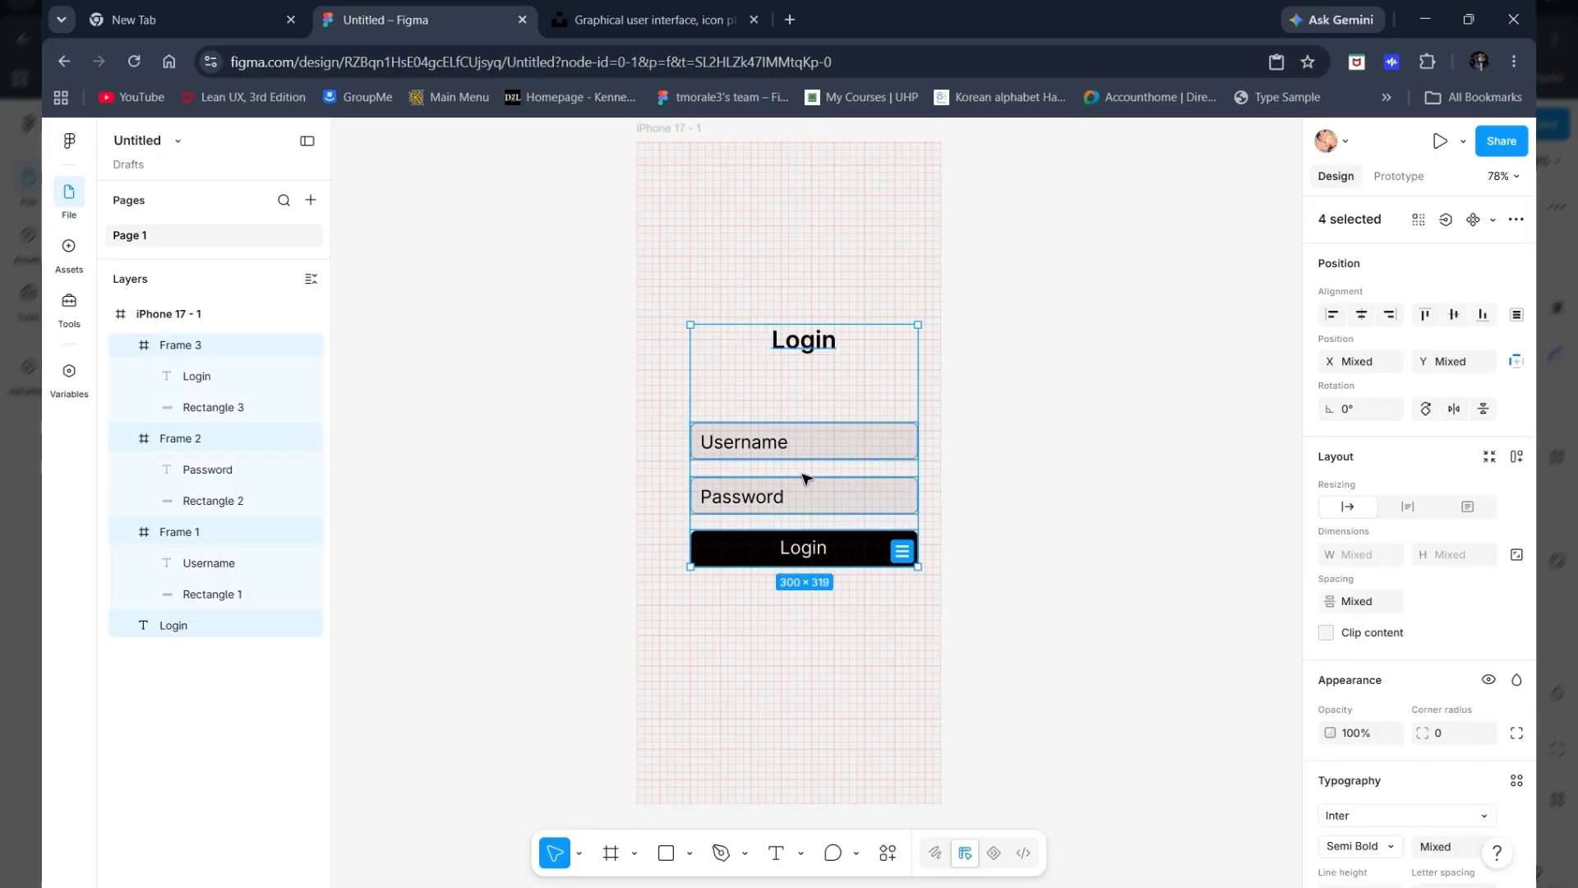
drag(806, 478, 796, 477)
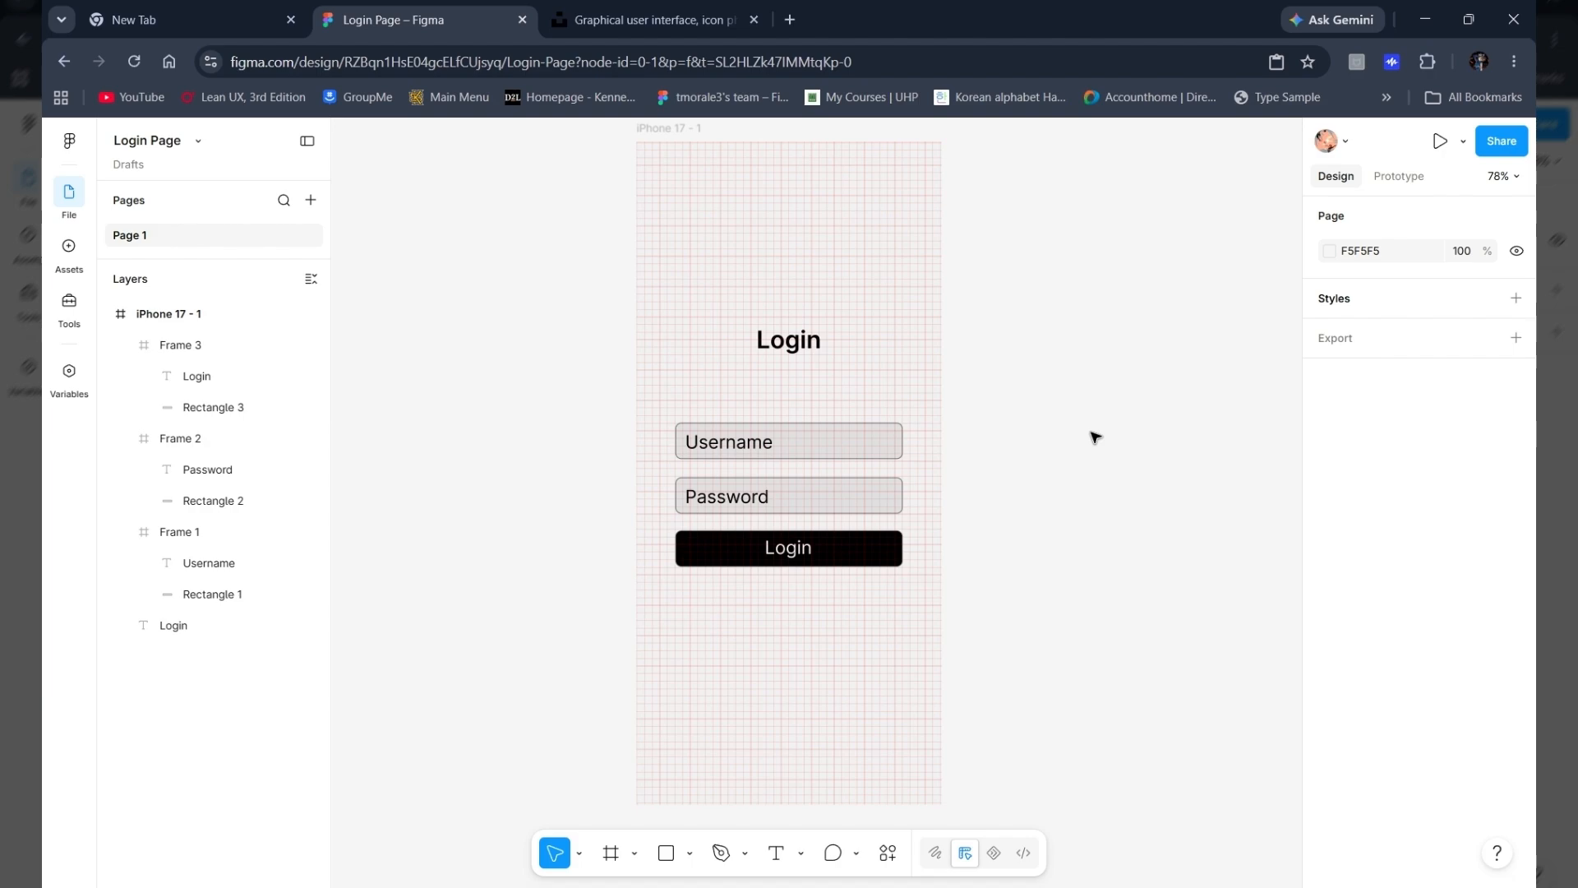
Step: Remove the 10px grid layout guide from the iPhone 17 frame
click(659, 136)
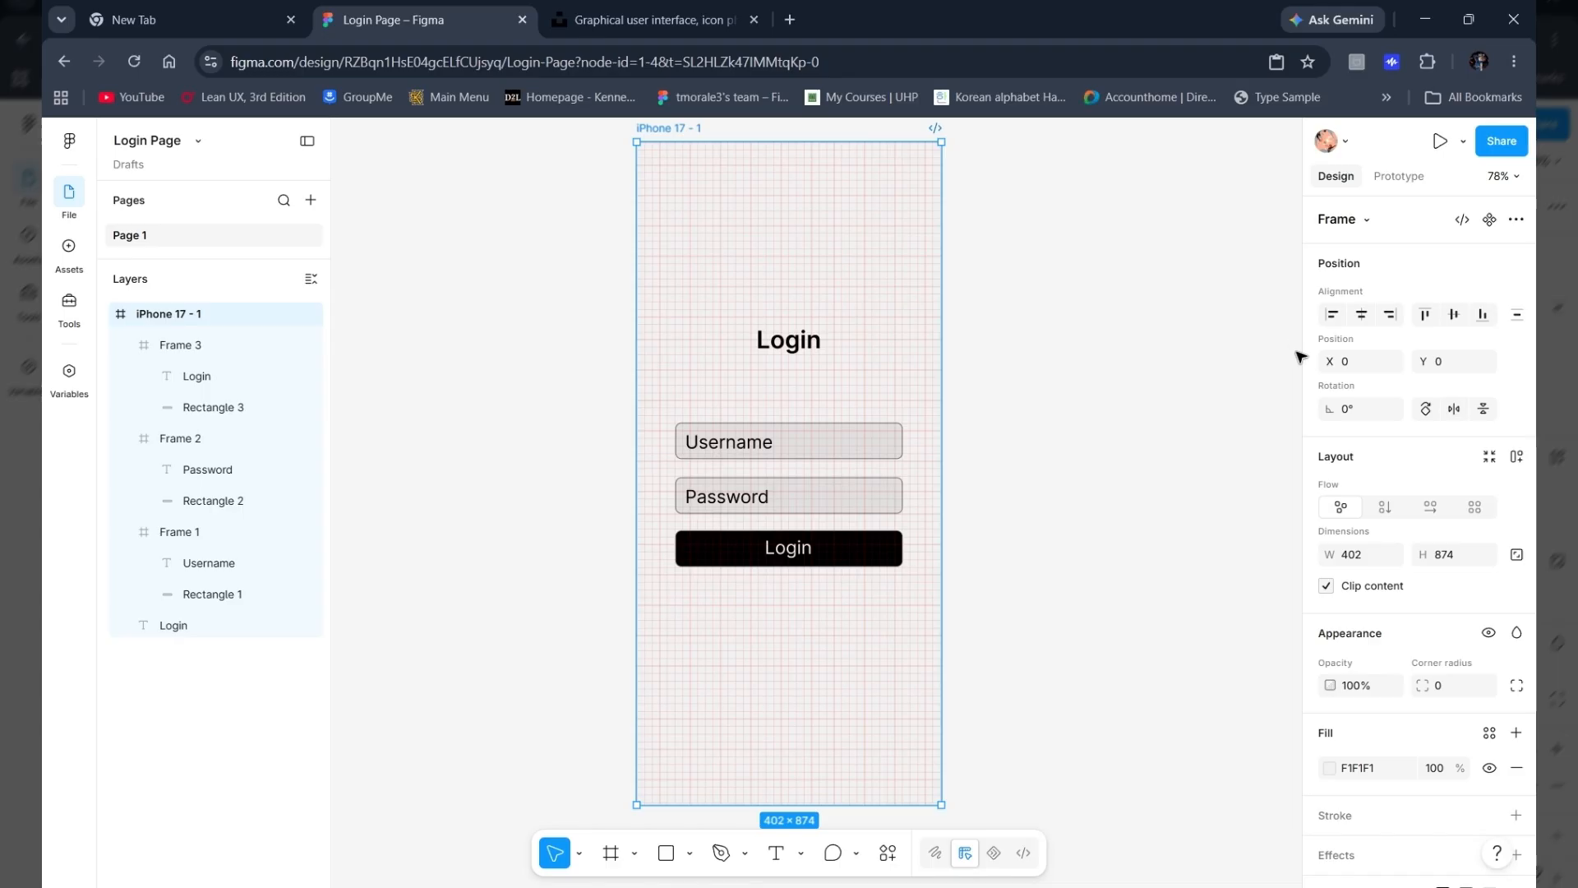
scroll(1397, 619, down, 3)
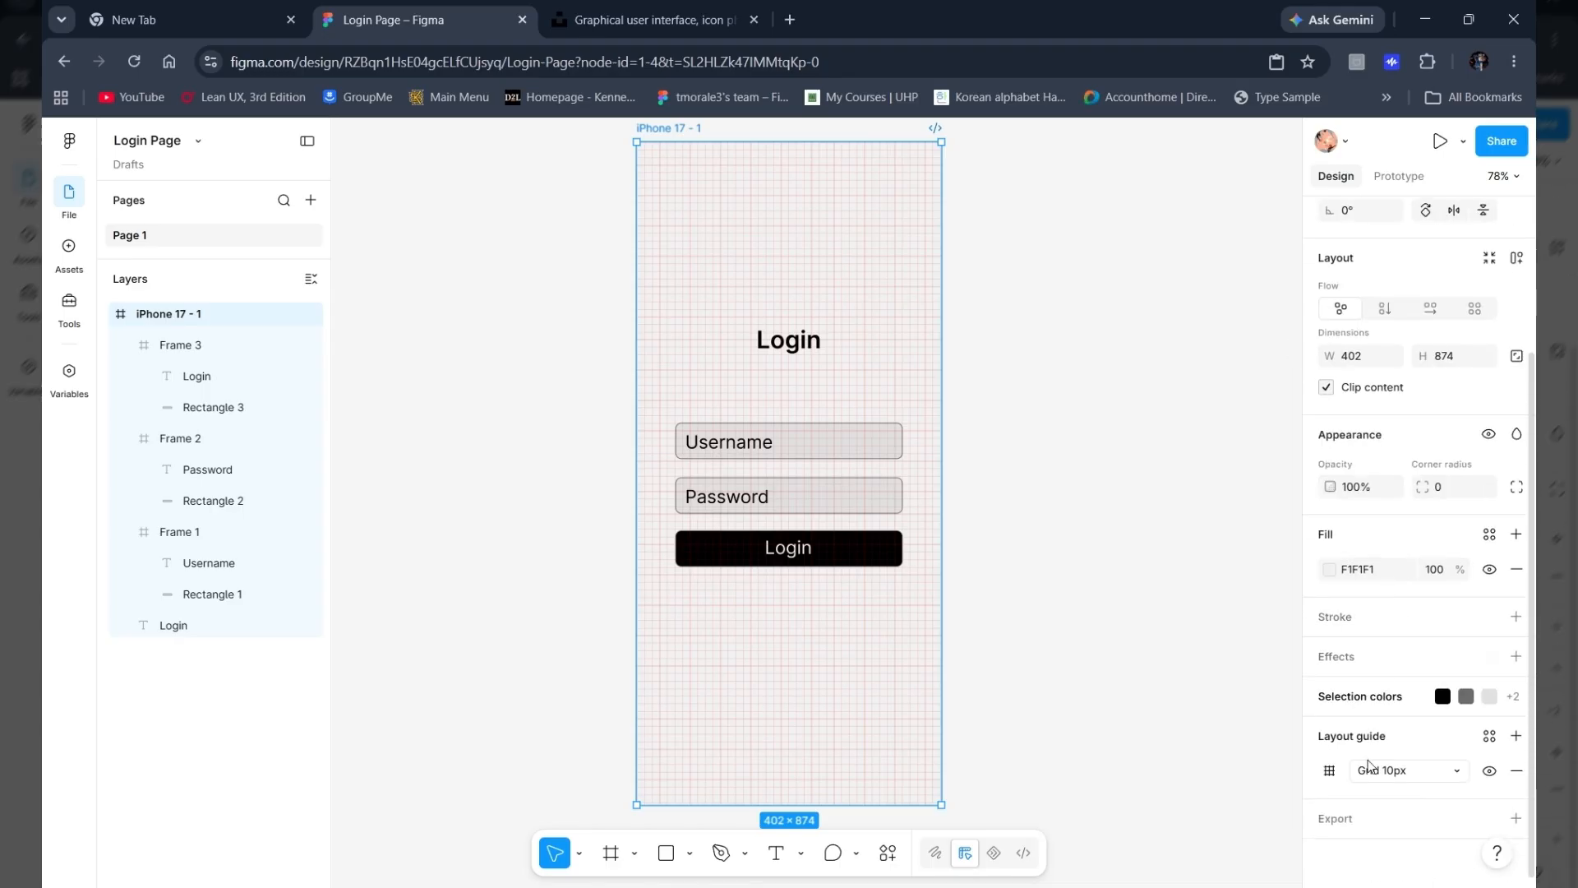
click(1517, 770)
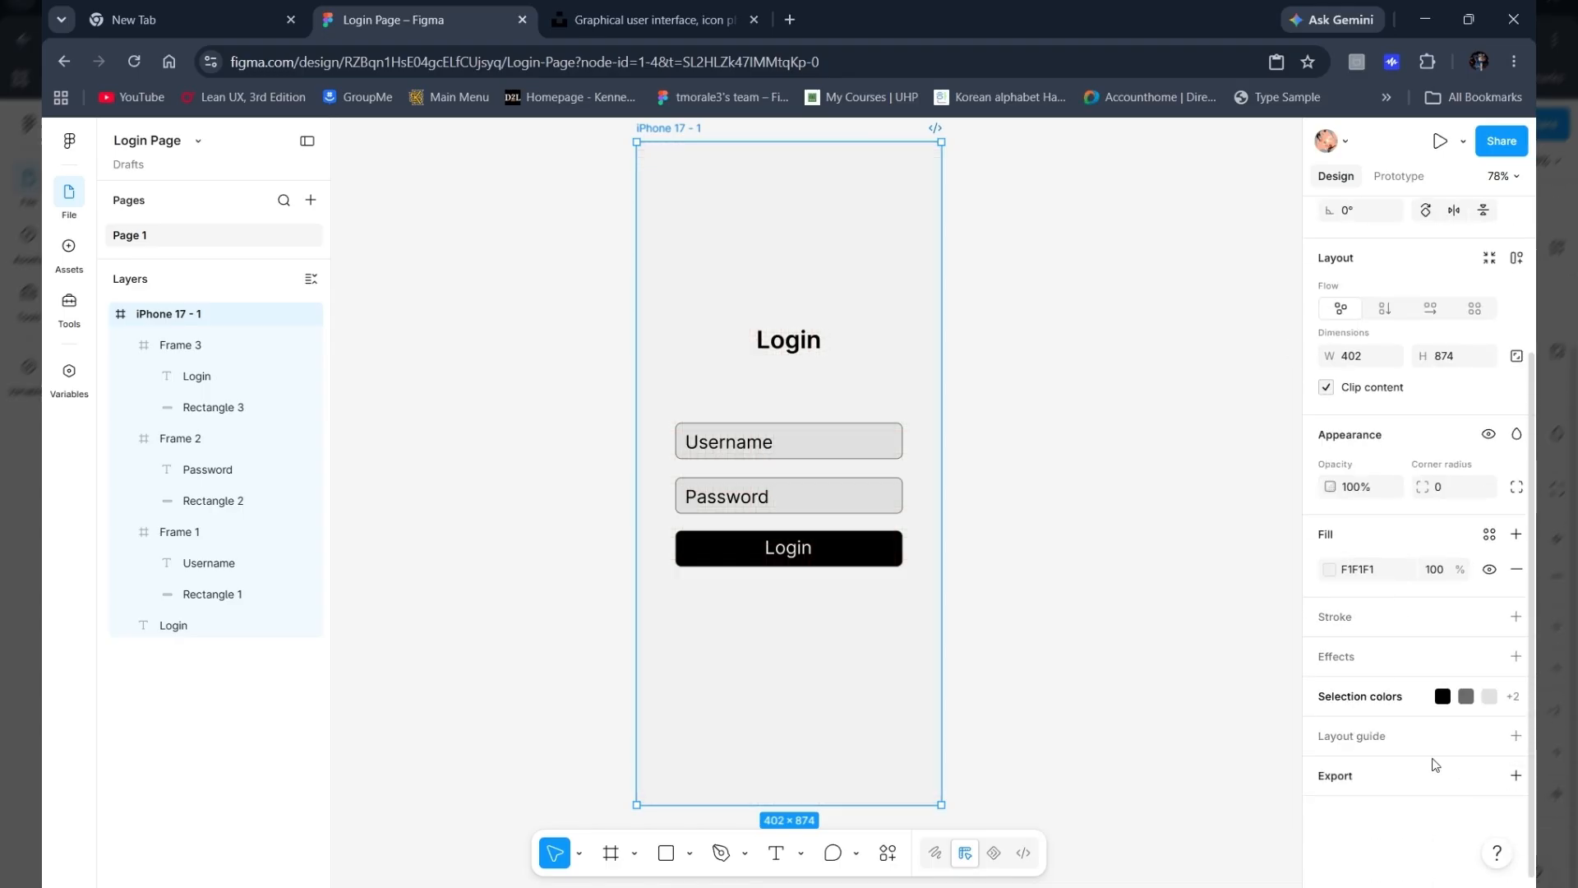
click(1096, 419)
Step: Change the iPhone 17 frame's fill to white
click(650, 129)
scroll(1348, 633, down, 3)
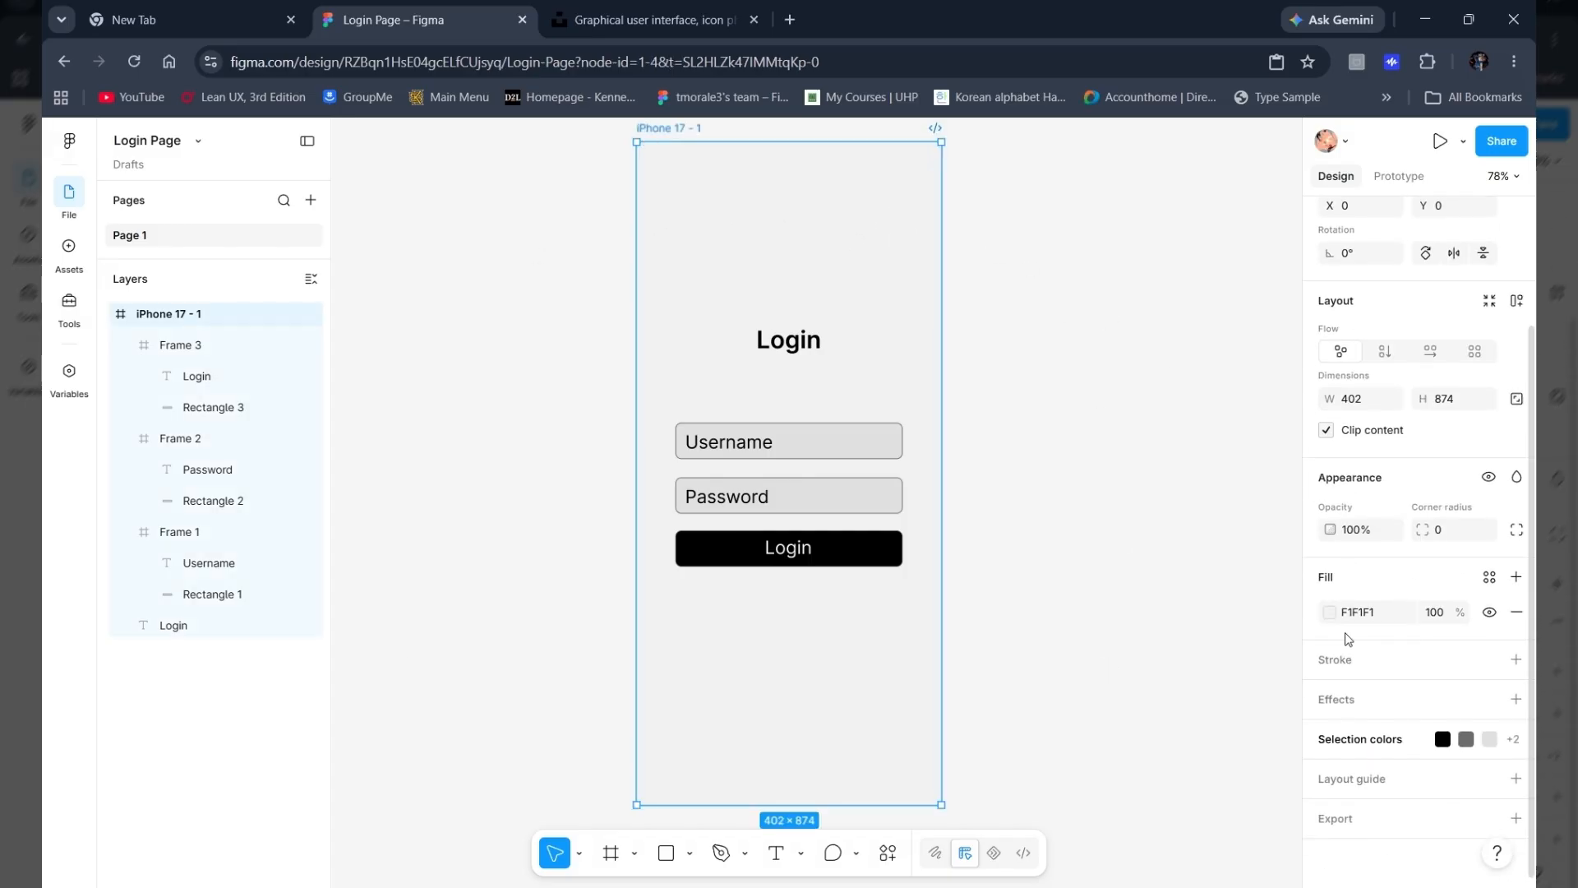
click(1330, 612)
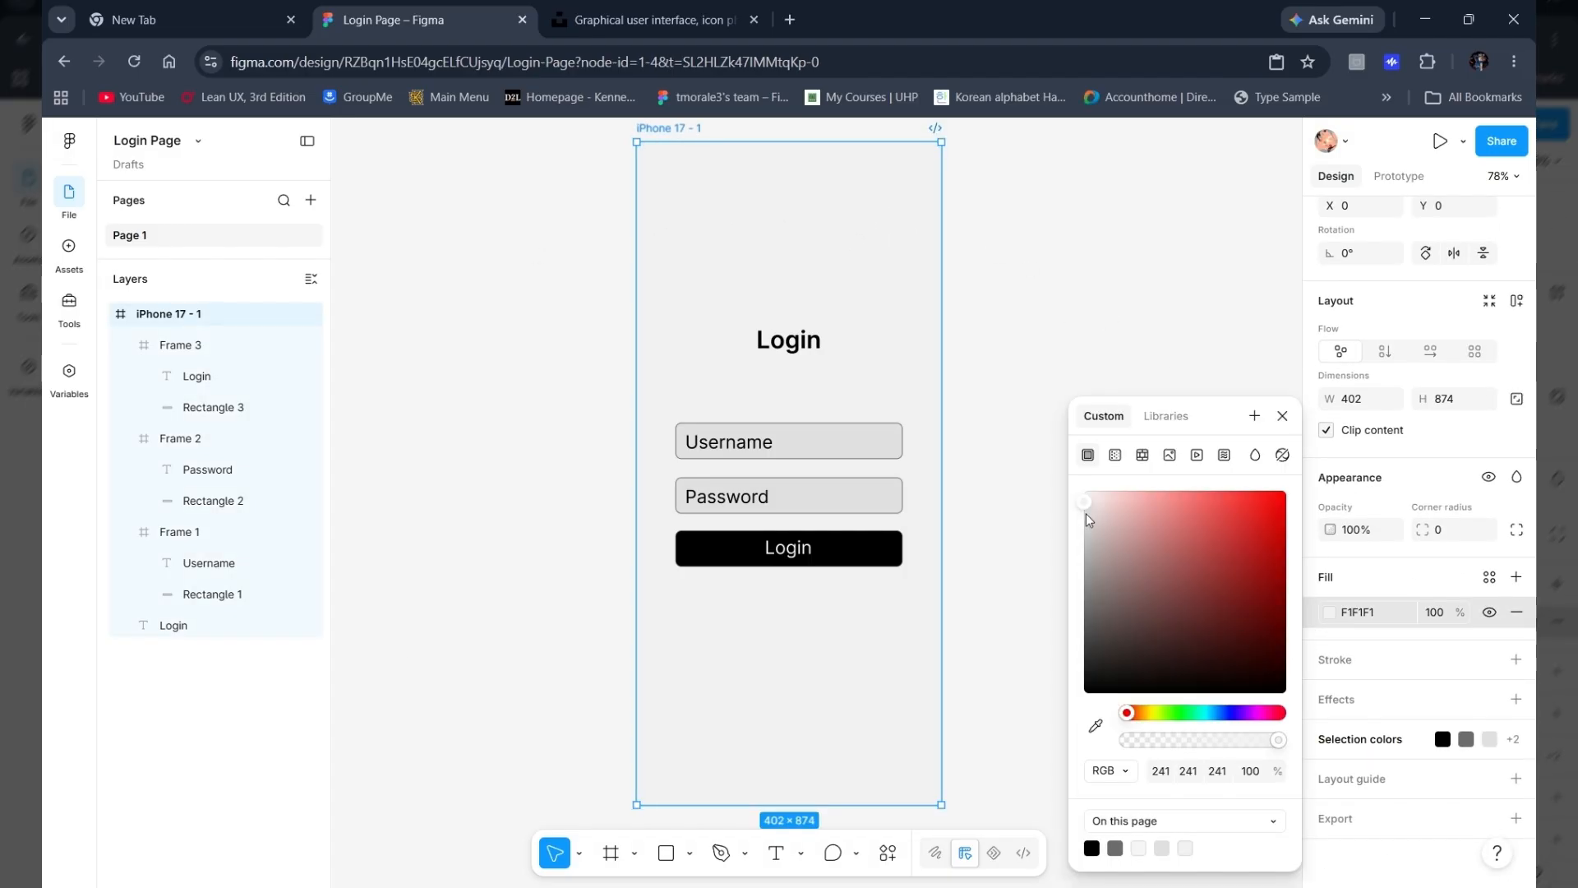
drag(1083, 504, 1079, 491)
click(1052, 312)
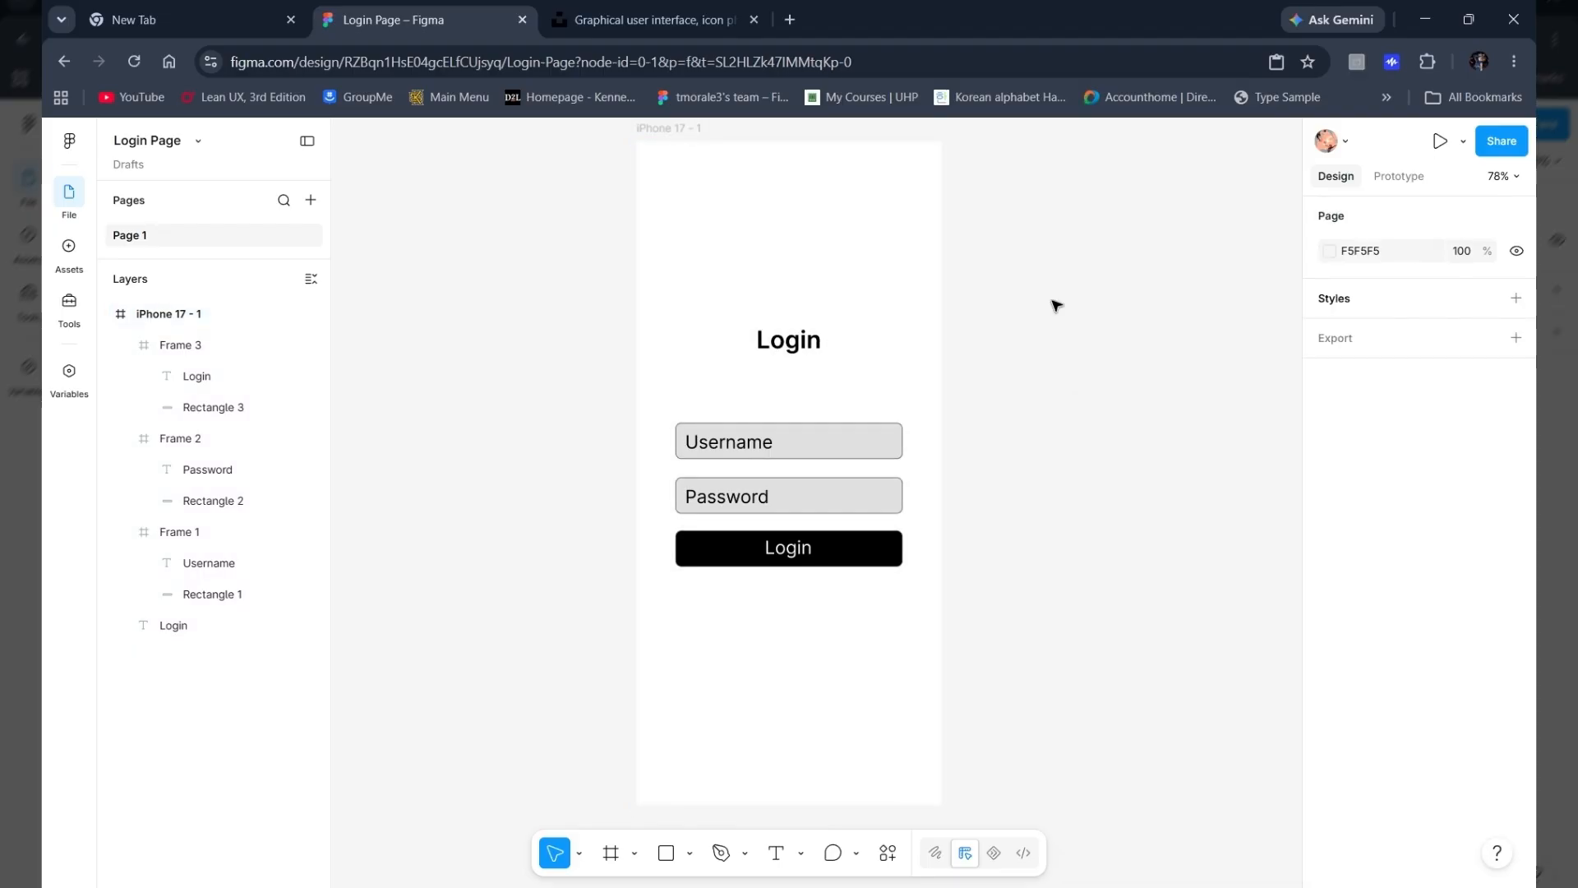